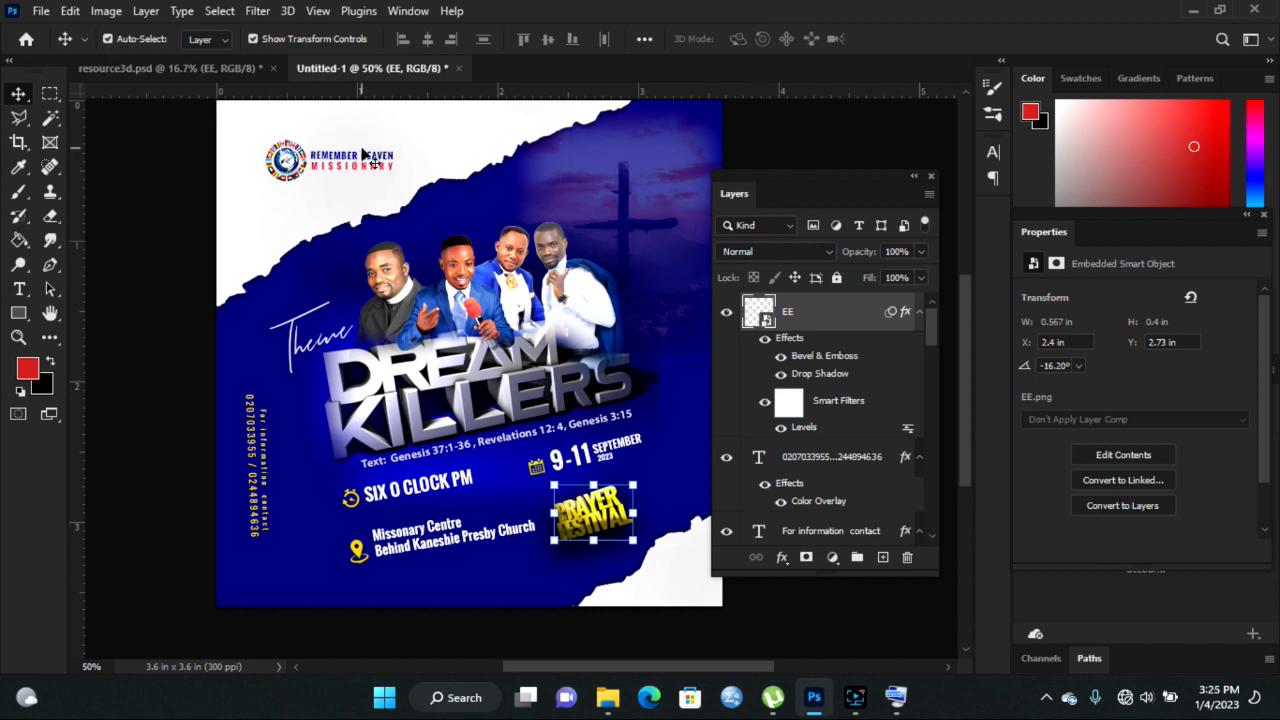
- Give the pngegg (9) torn paper layer a bright yellow (eaff00) Color Overlay effect
left_click(470, 135)
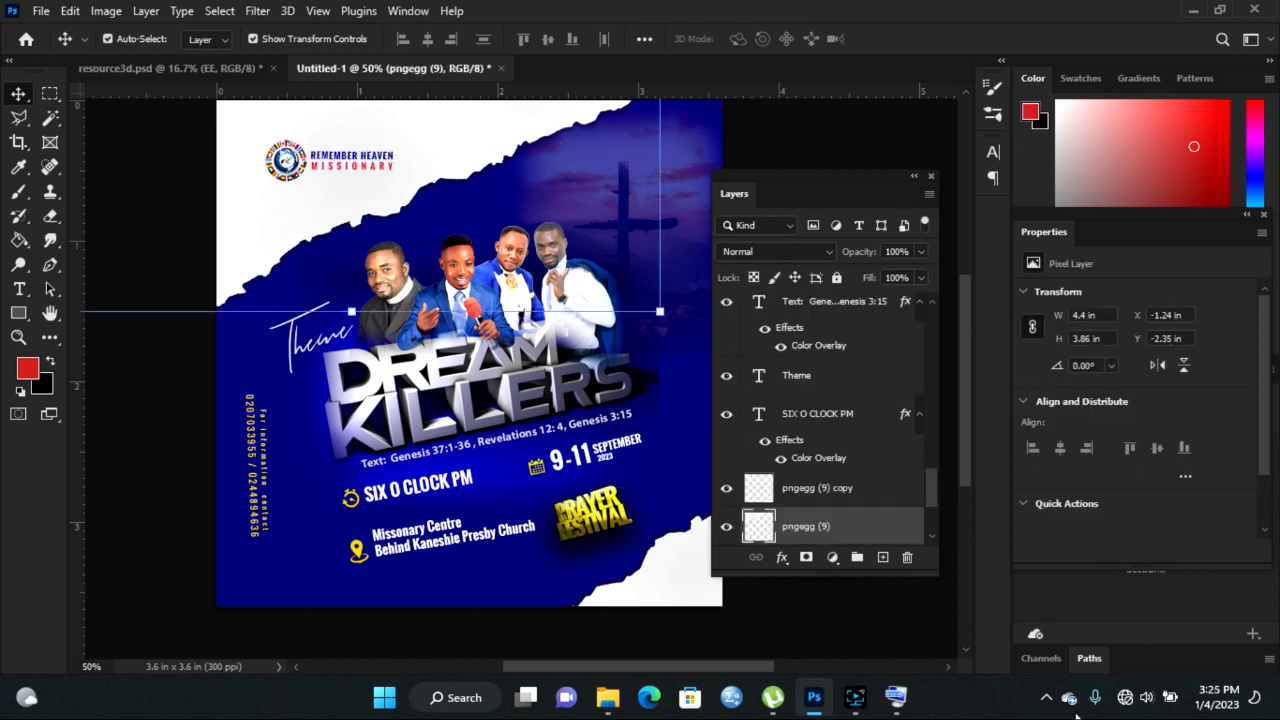
left_click(780, 566)
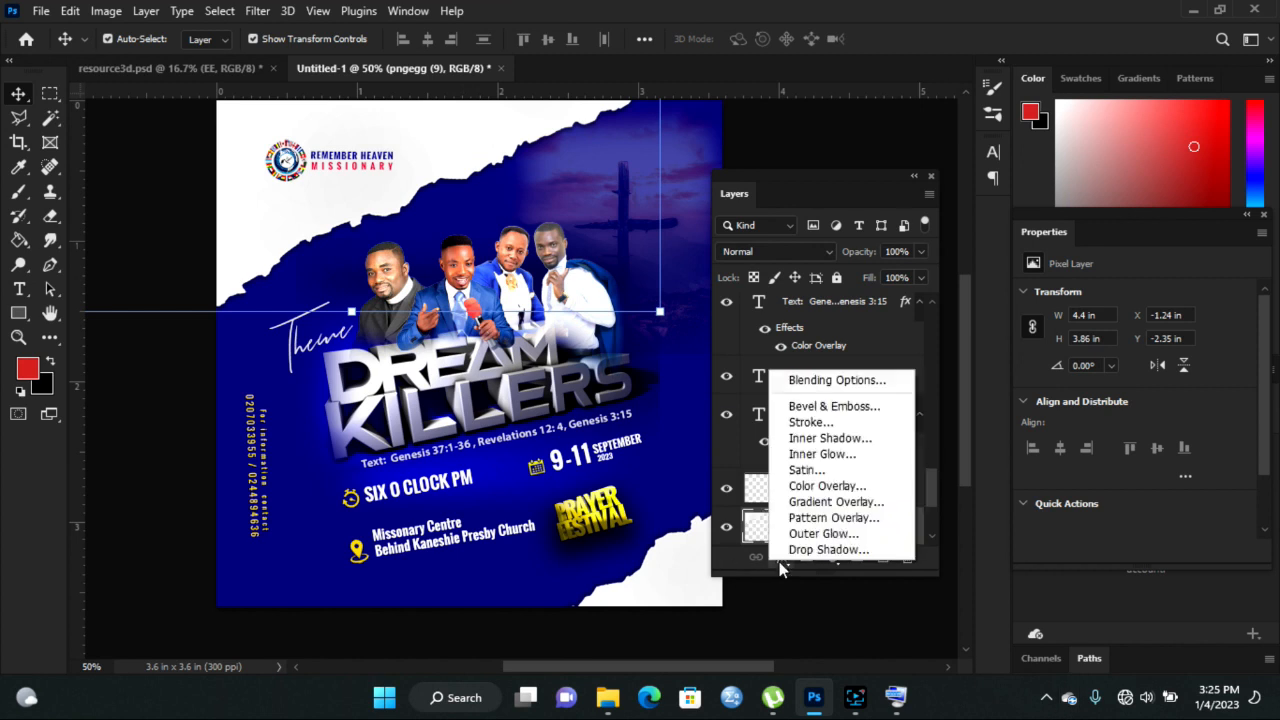
left_click(828, 486)
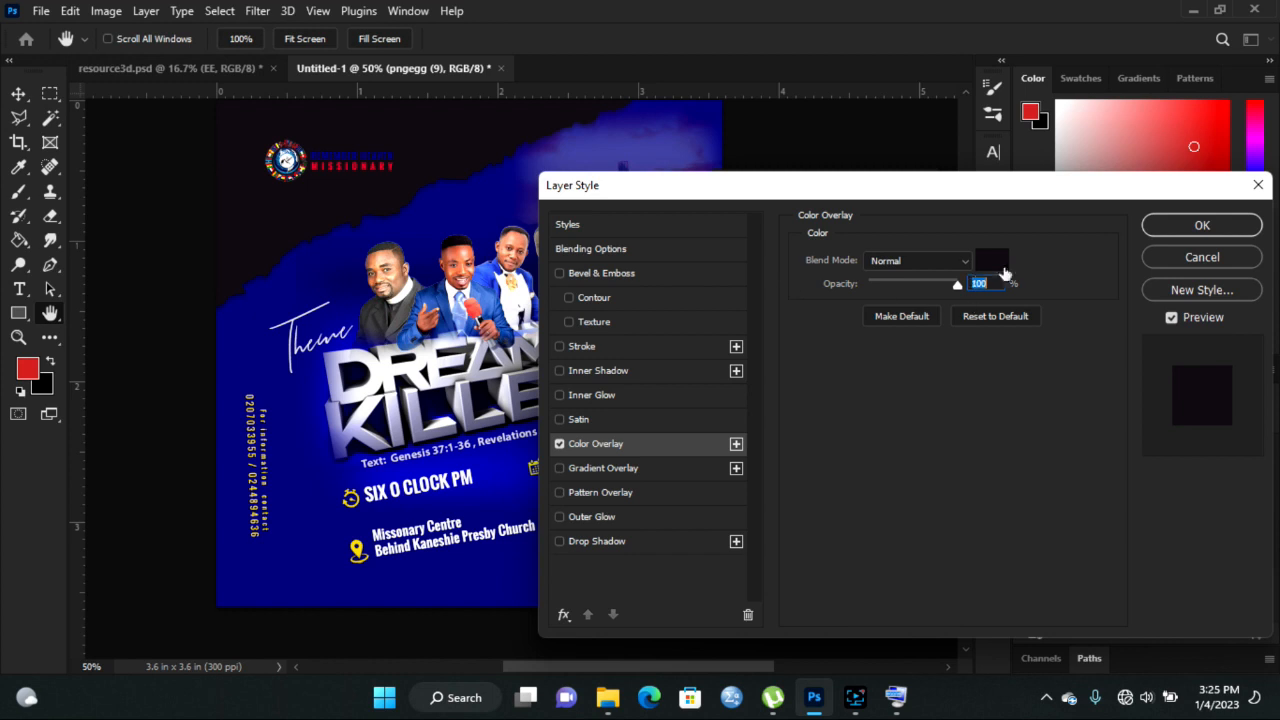
left_click(994, 262)
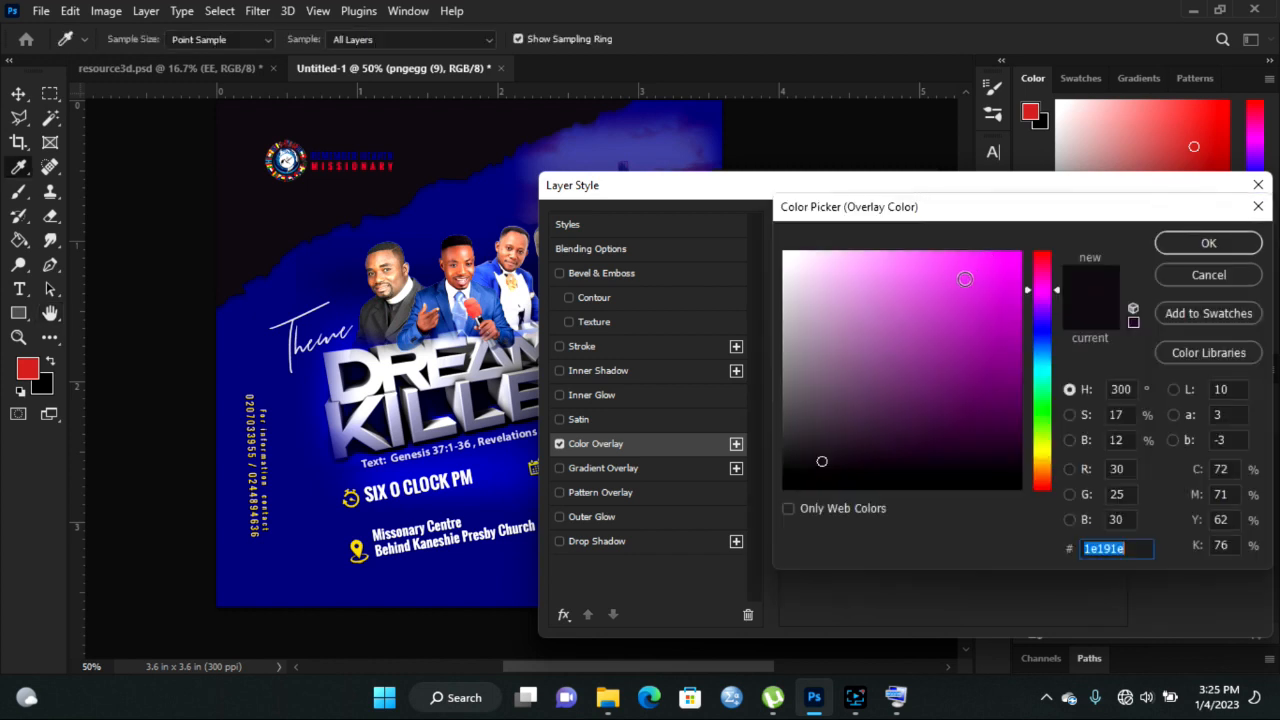
left_click(1046, 448)
left_click(1017, 274)
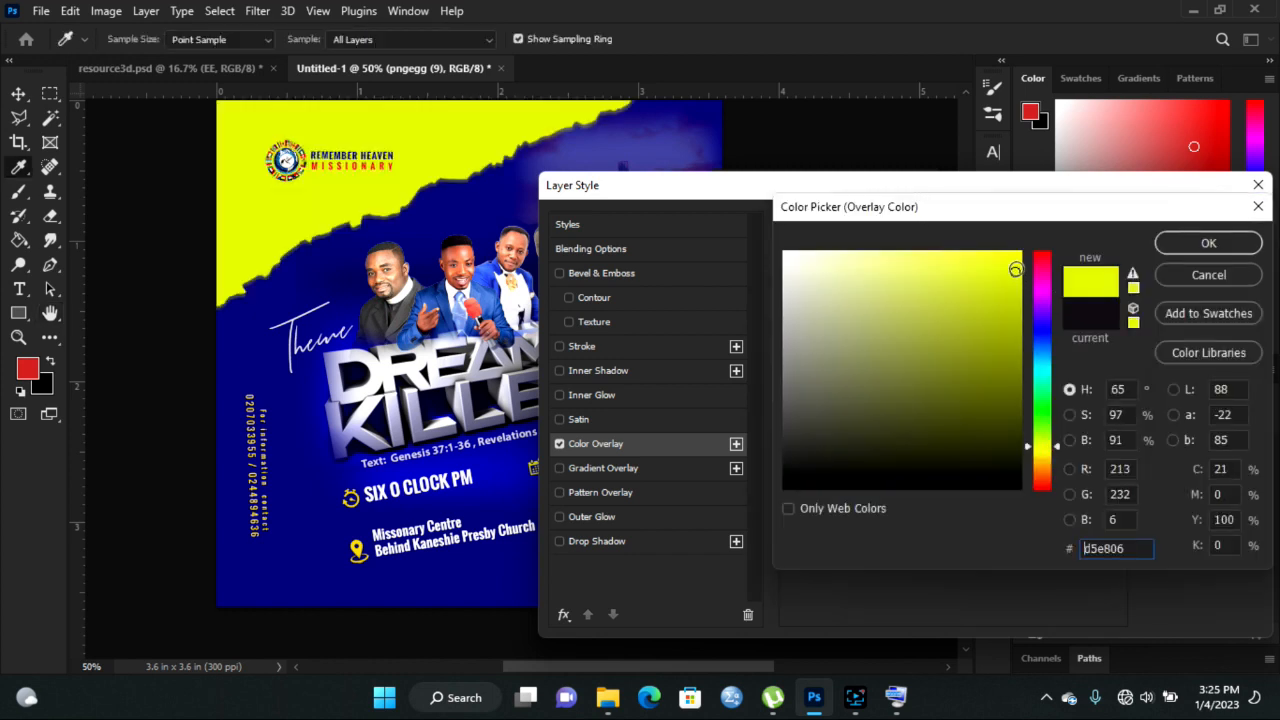
left_click_drag(1014, 271, 1046, 209)
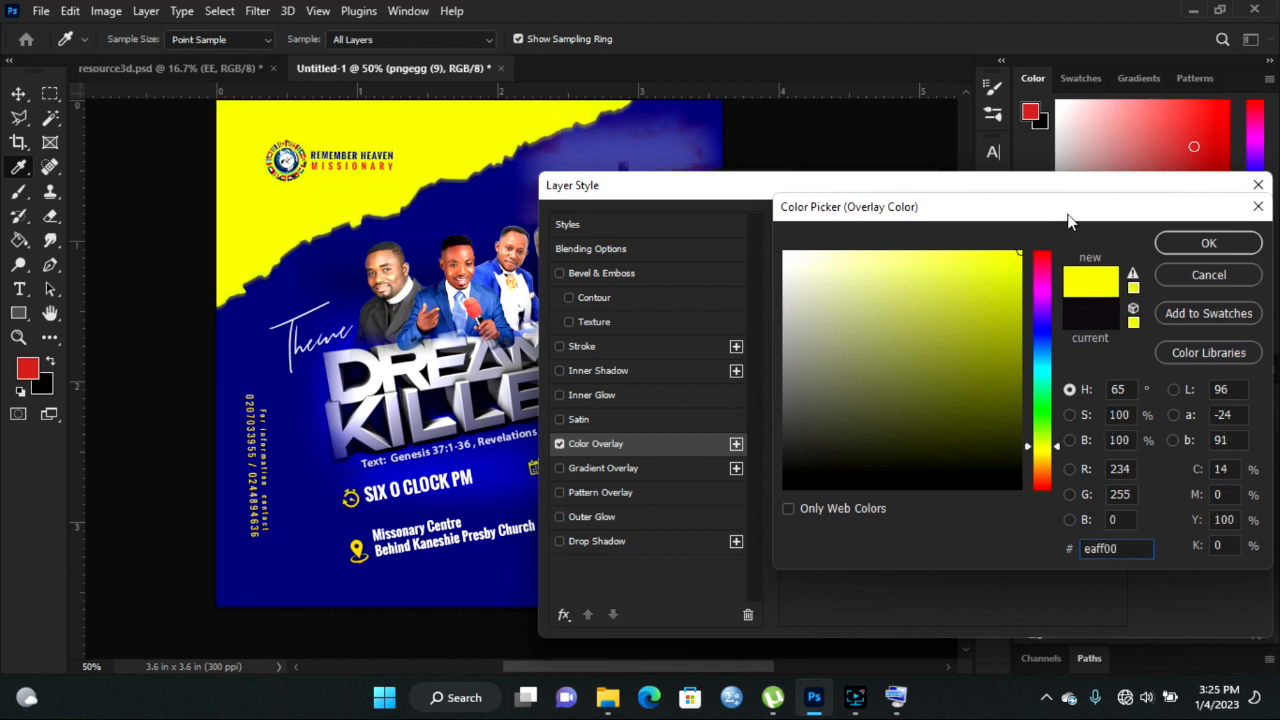
left_click(1208, 243)
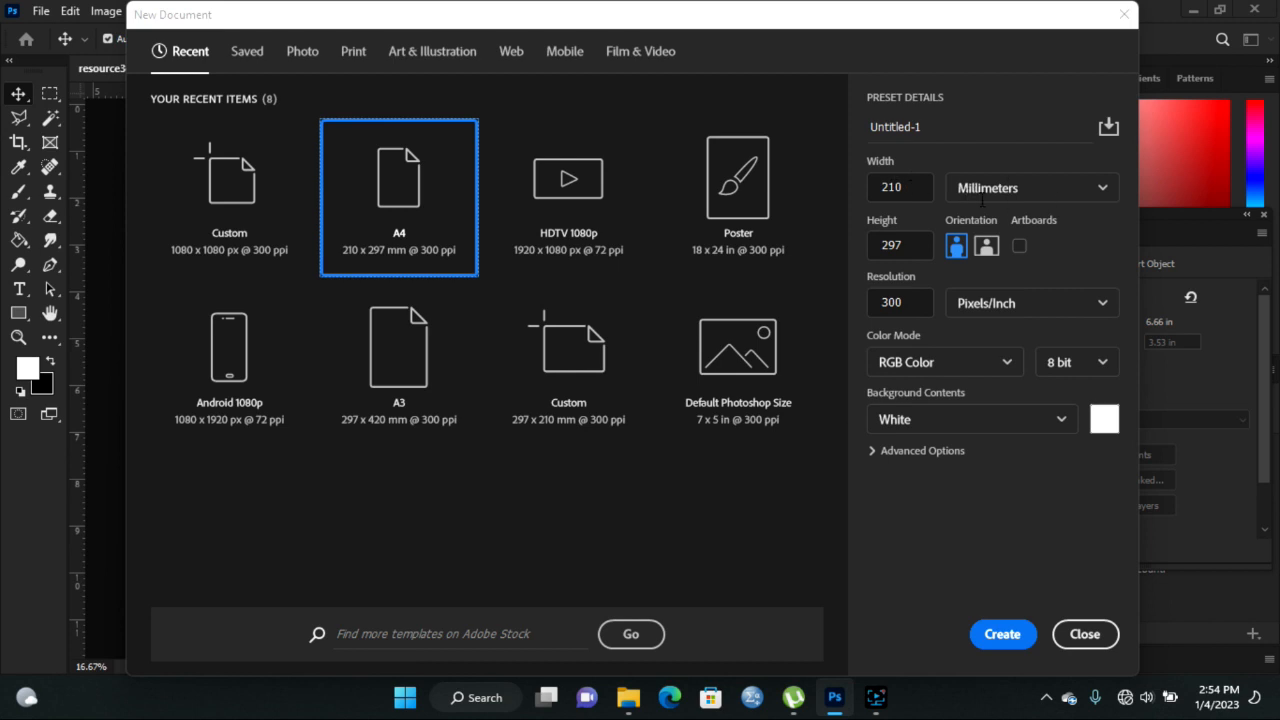
- Switch the new document's units to pixels, set 1080 × 1080, and create it
left_click(1018, 192)
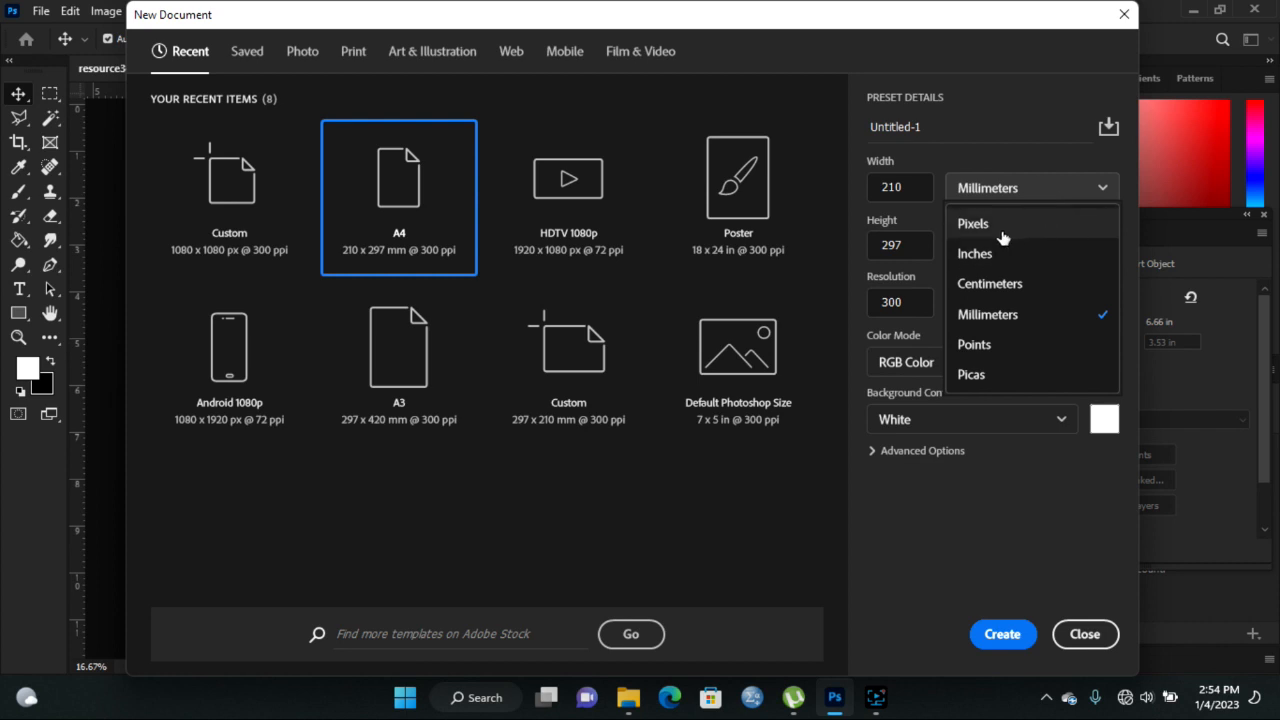
left_click(993, 226)
left_click(920, 187)
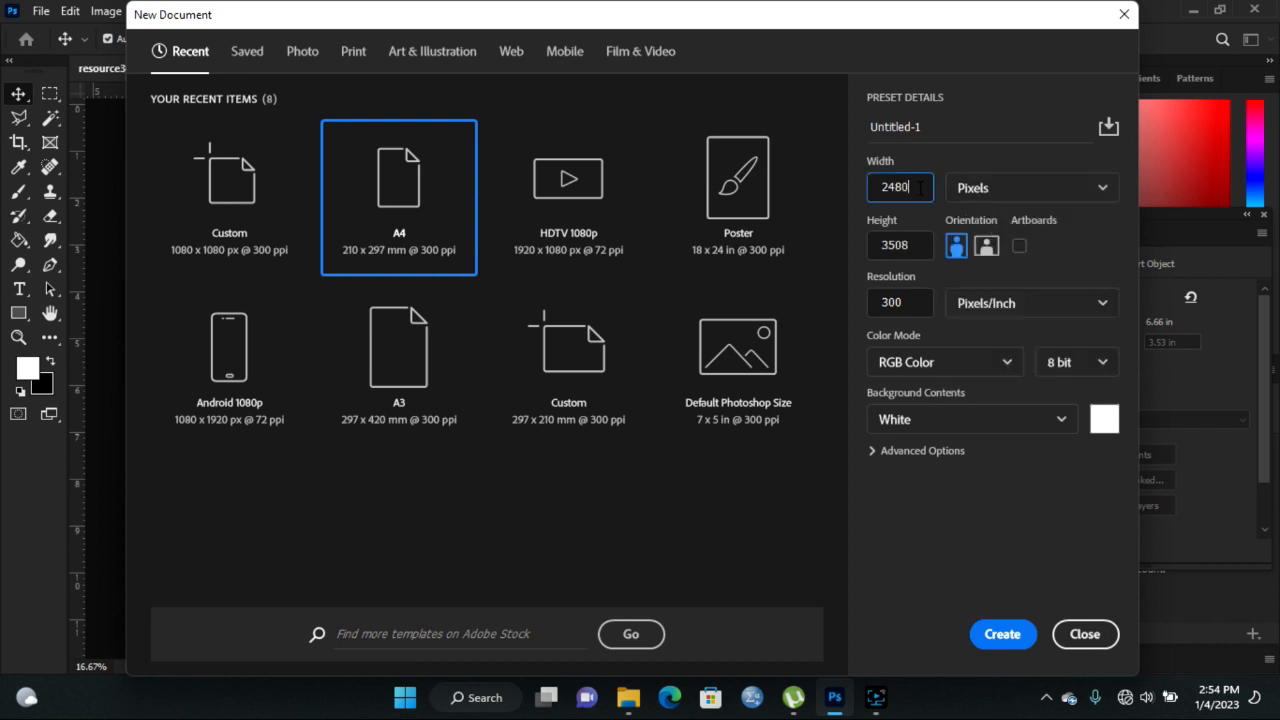
type("10")
left_click_drag(927, 250, 895, 246)
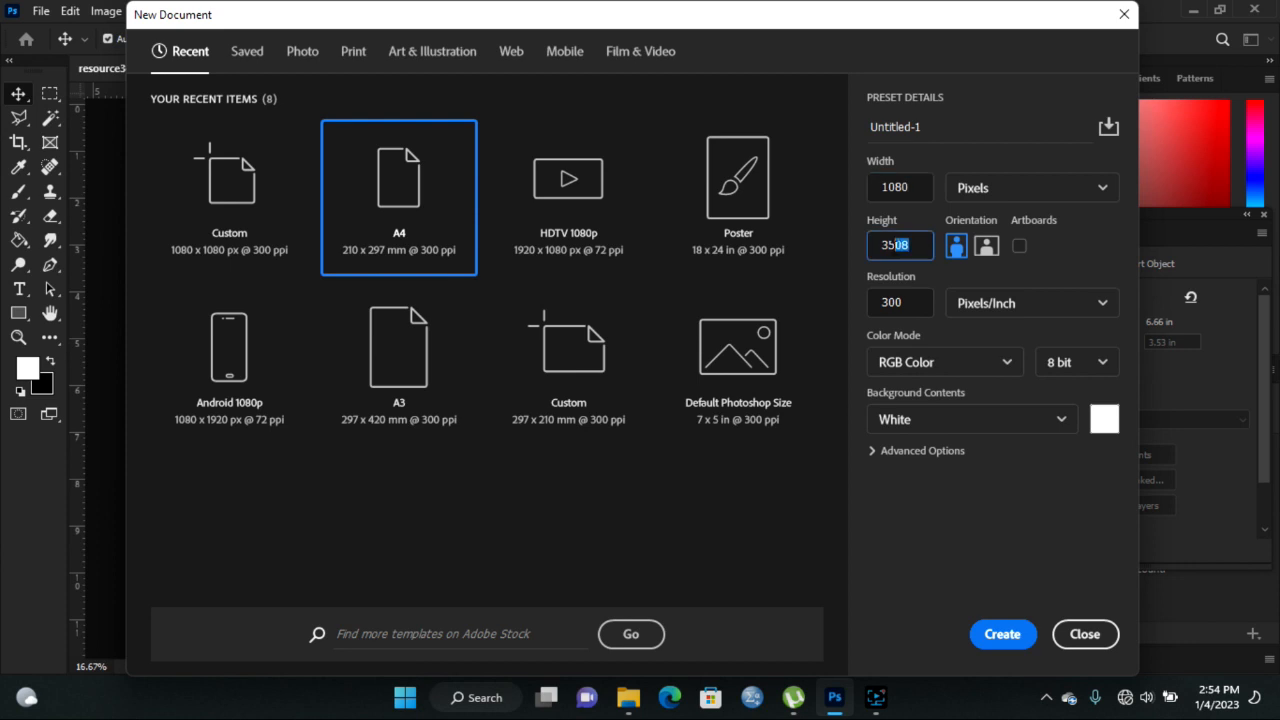
type("1080")
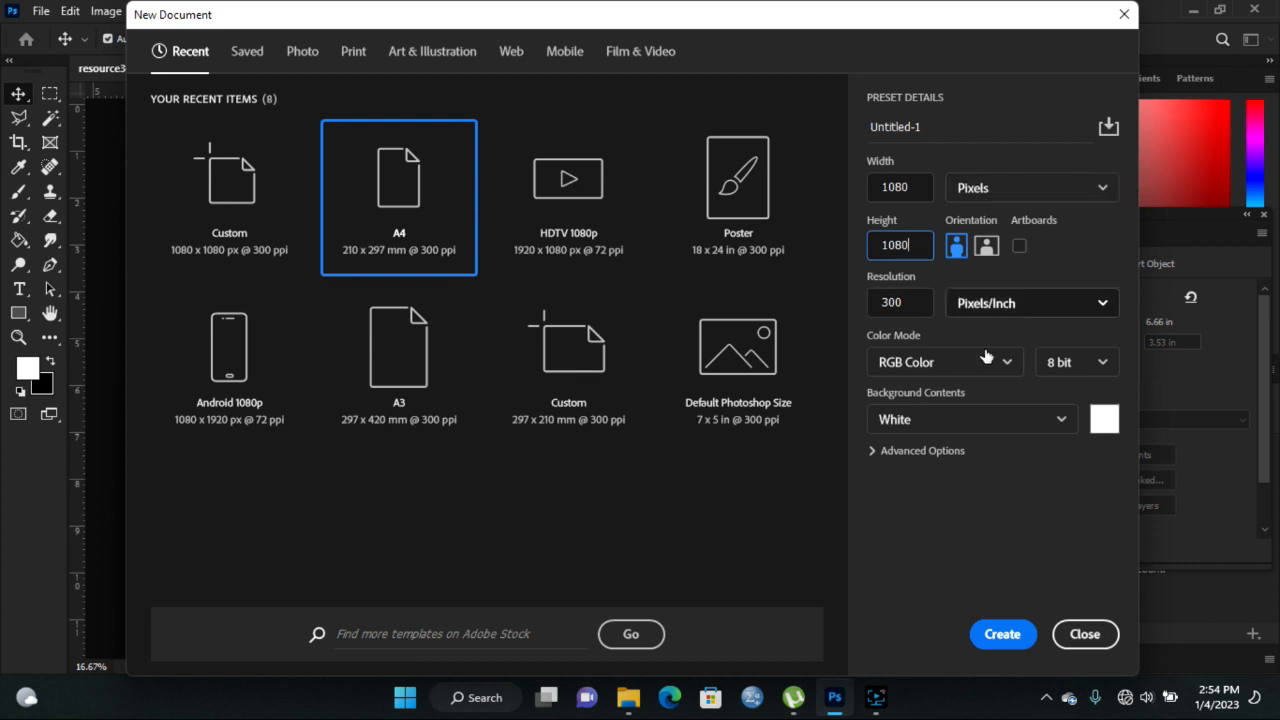
left_click(1003, 634)
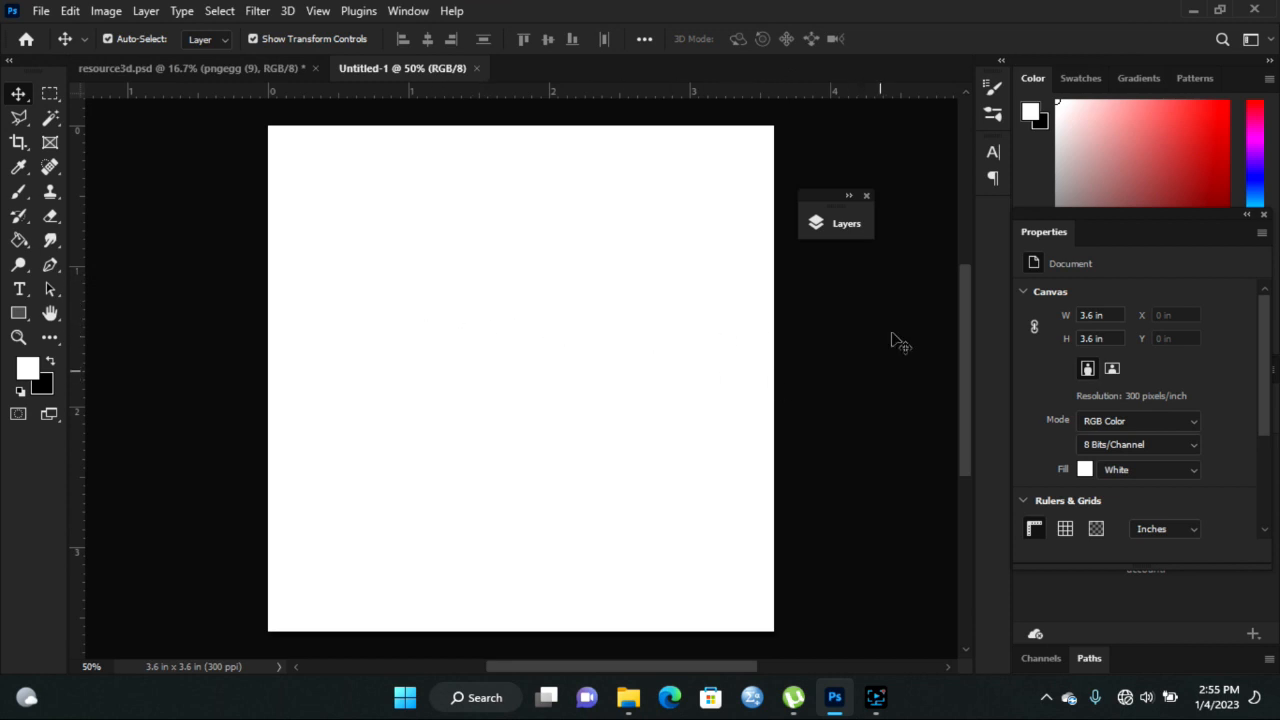
- Dock the Layers panel beside the canvas and unlock the Background into Layer 0
left_click(838, 222)
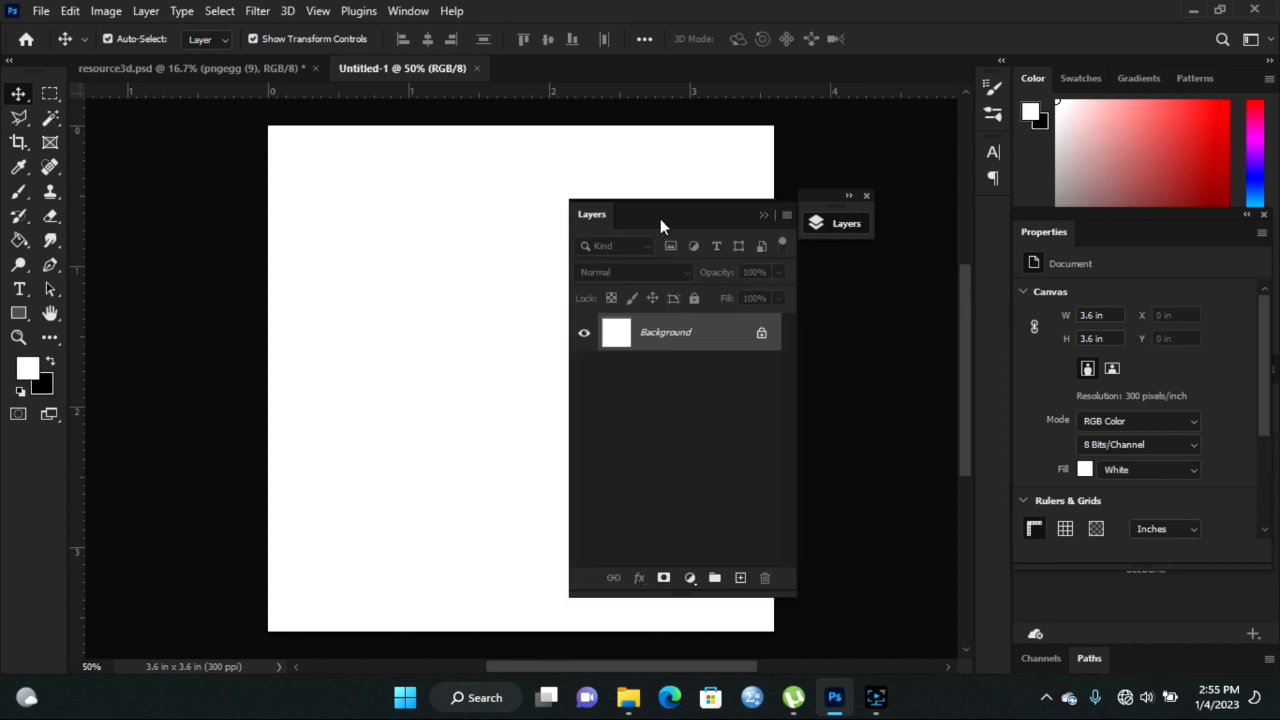
left_click_drag(673, 218, 865, 198)
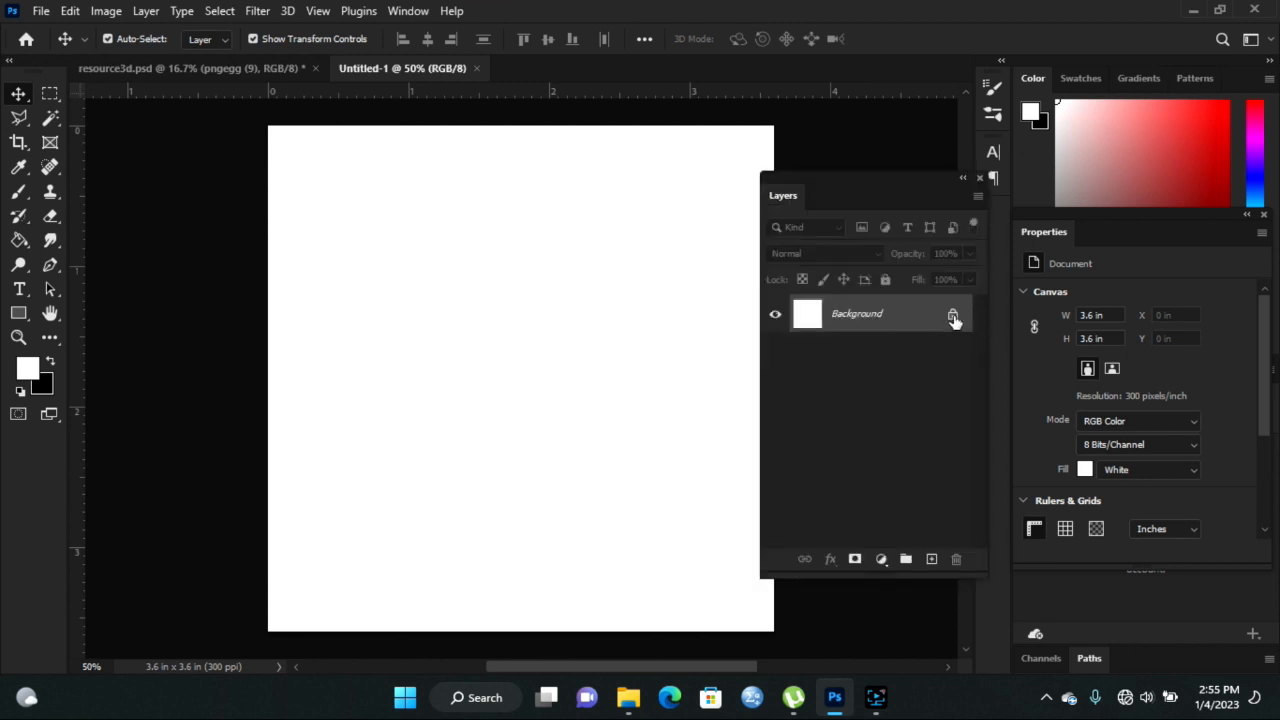
left_click(953, 316)
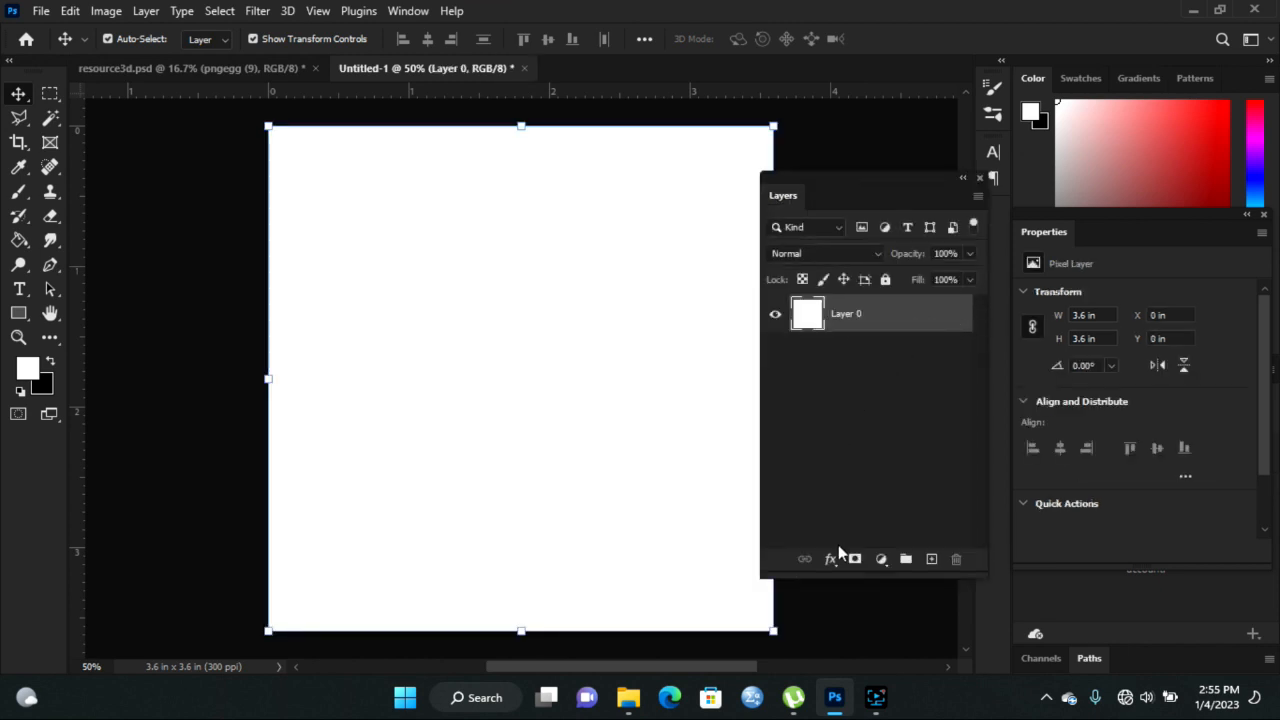
- Add a bright yellow (#fff000) Solid Color fill layer, Color Fill 1, over the canvas
left_click(882, 559)
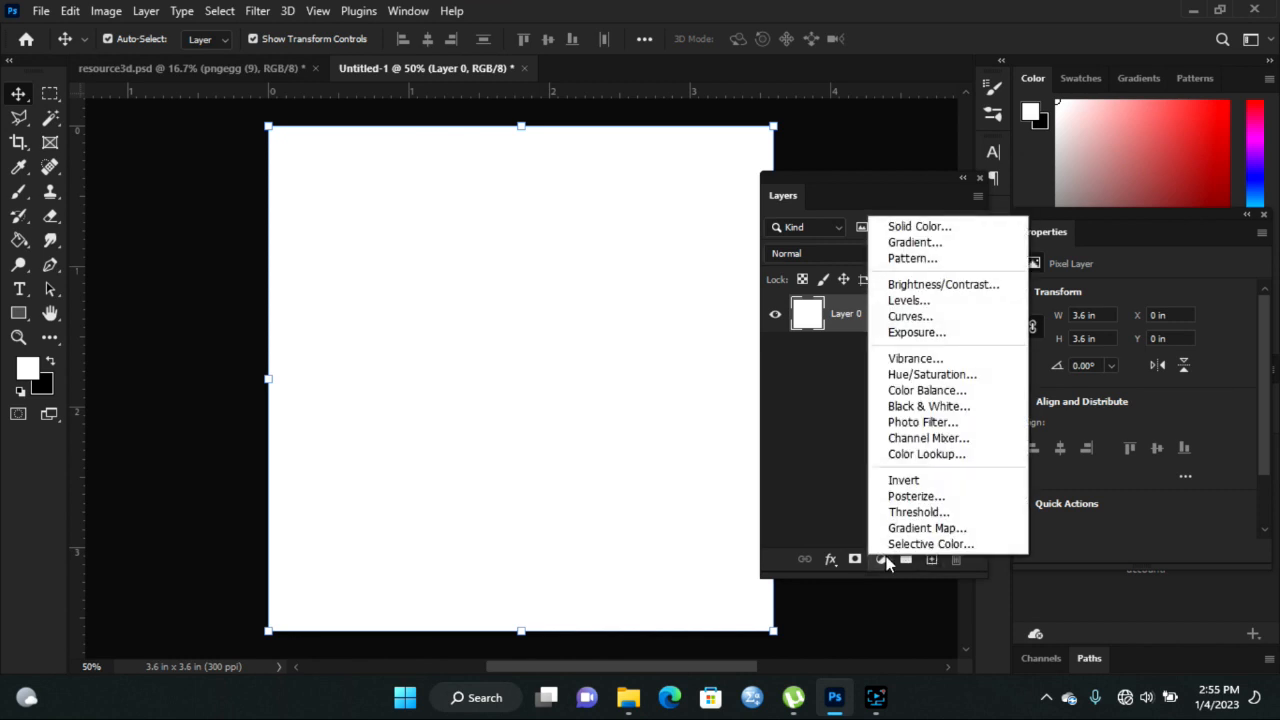
left_click(957, 229)
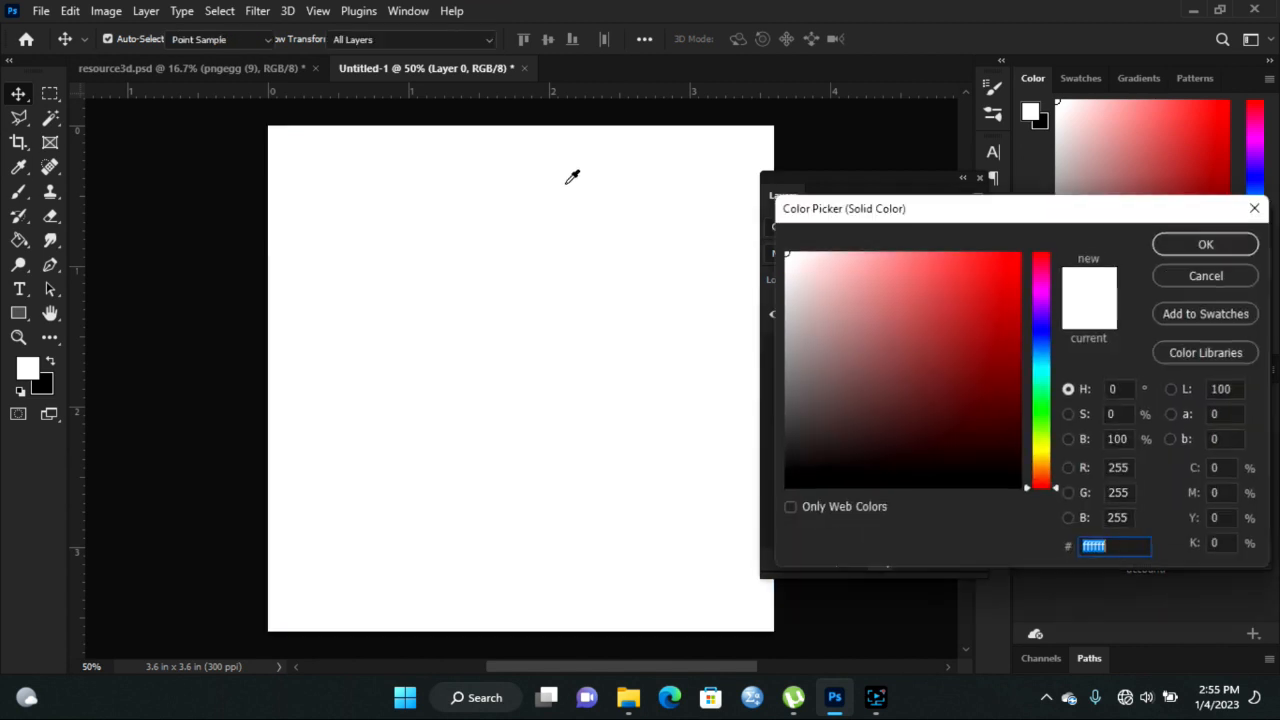
left_click(1040, 460)
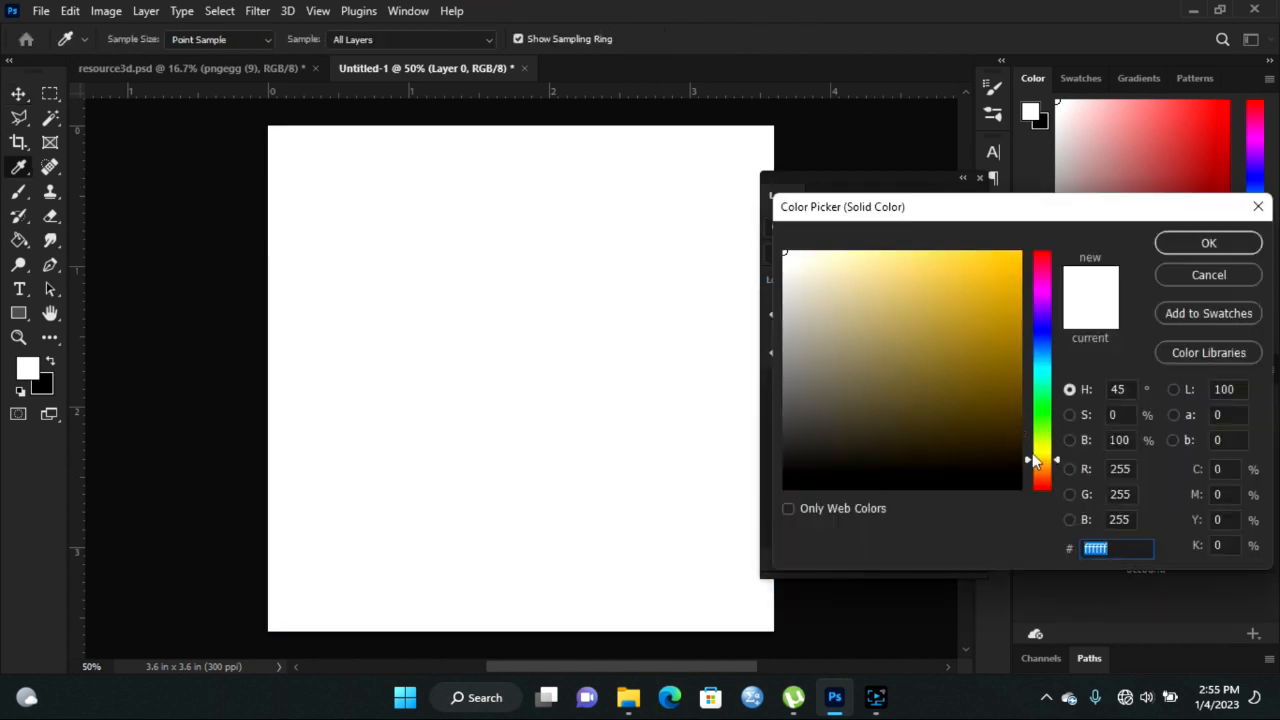
mouse_move(1011, 303)
left_mouse_down()
mouse_move(1000, 264)
mouse_move(1022, 250)
left_mouse_up()
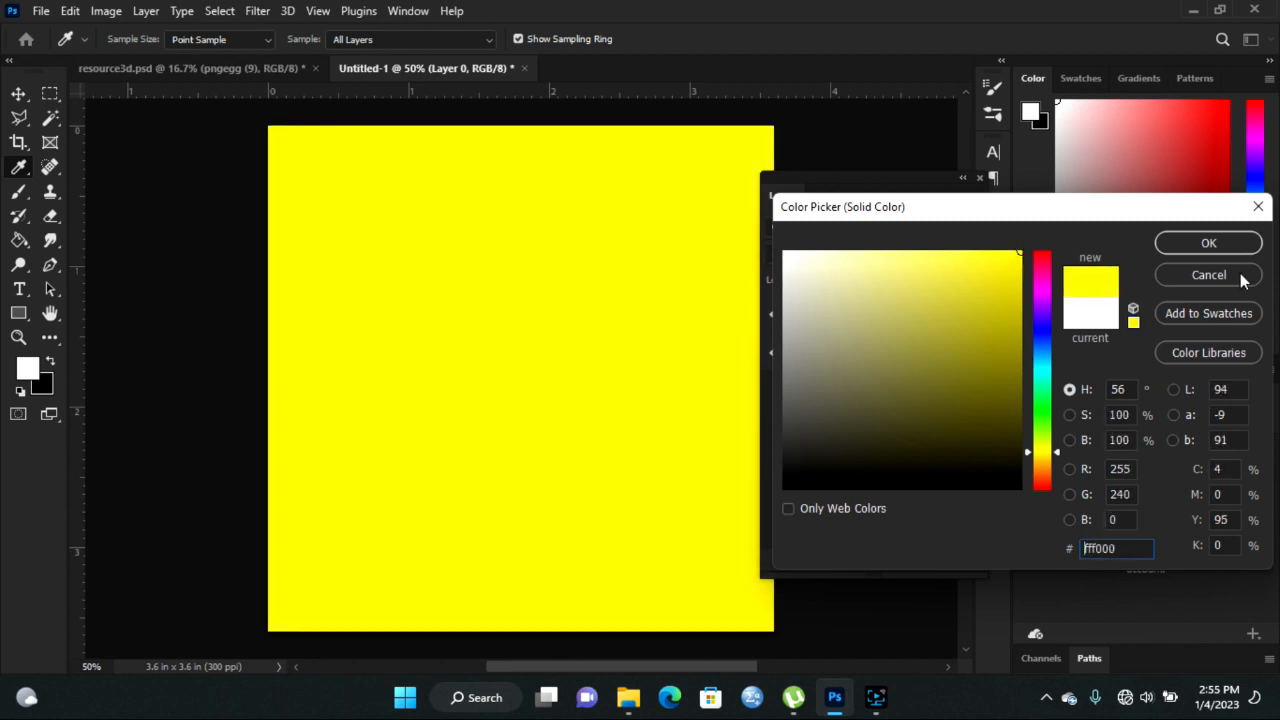
left_click(1209, 244)
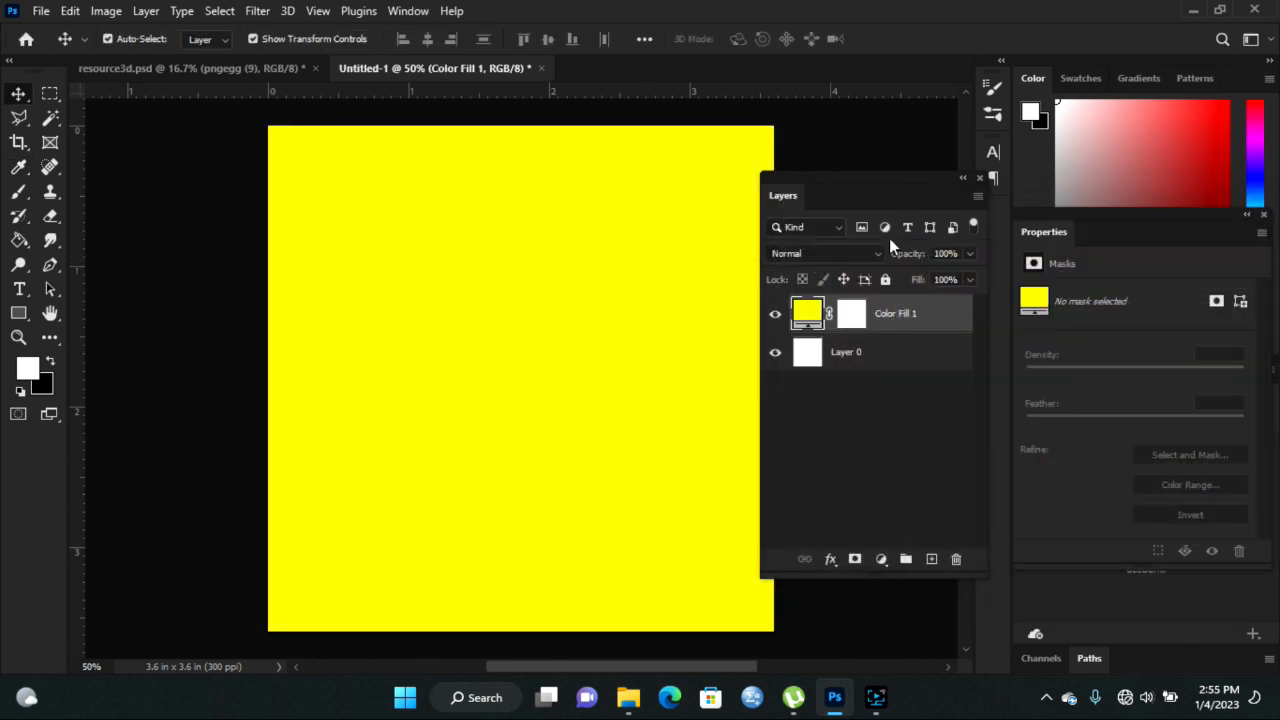
left_click_drag(858, 190, 880, 189)
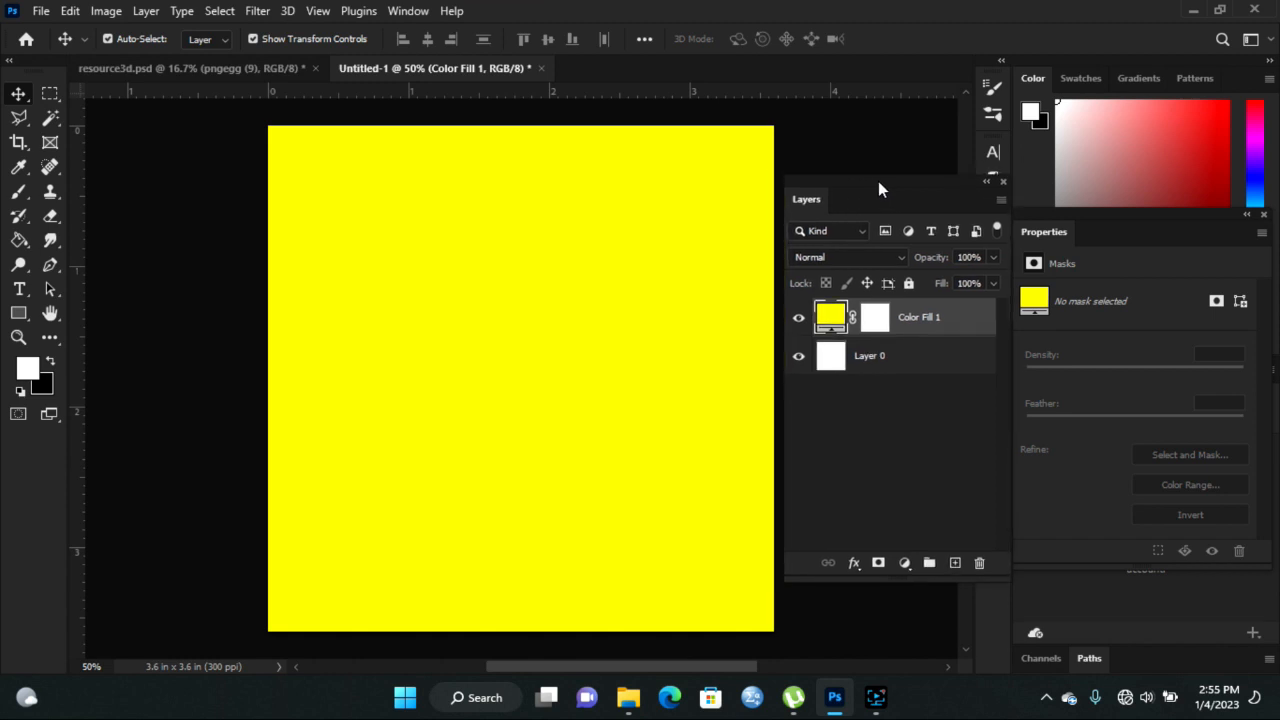
- In resource3d.psd, shift the torn paper and man in blue, then drag the DDDD title into Untitled-1
left_click(215, 68)
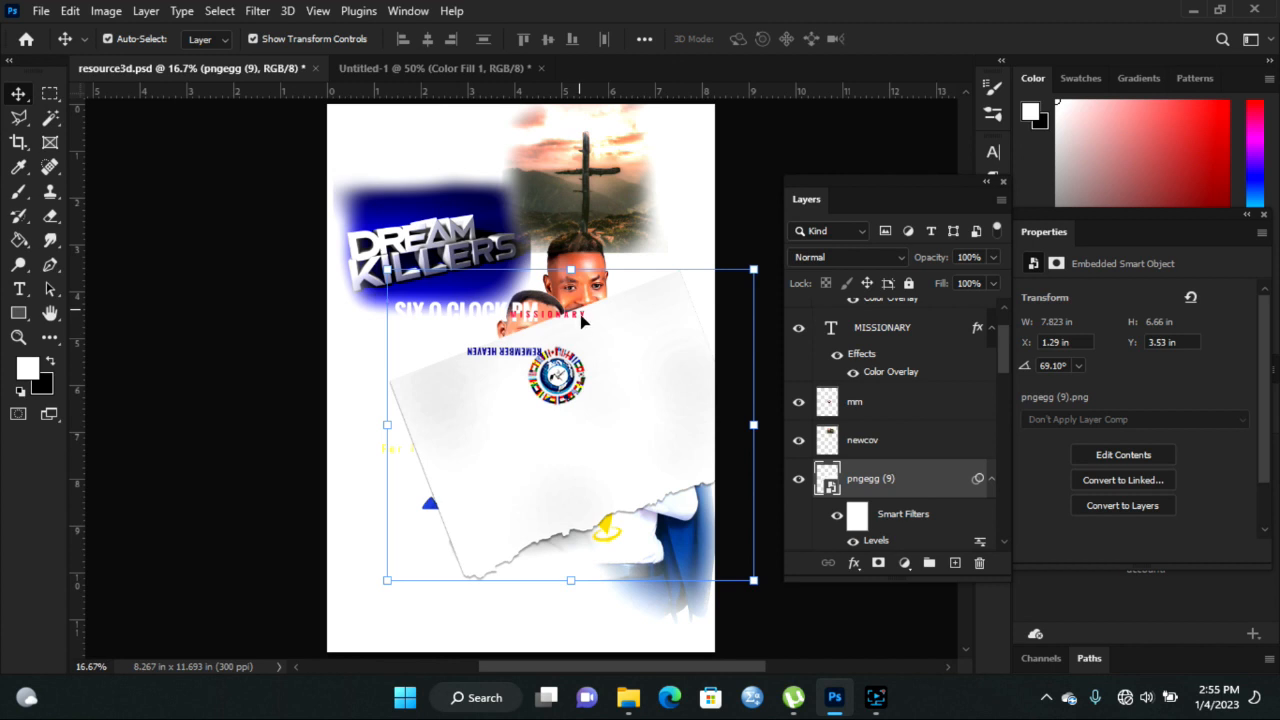
left_click_drag(549, 443, 526, 535)
left_click_drag(572, 272, 622, 240)
left_click_drag(405, 236, 413, 222)
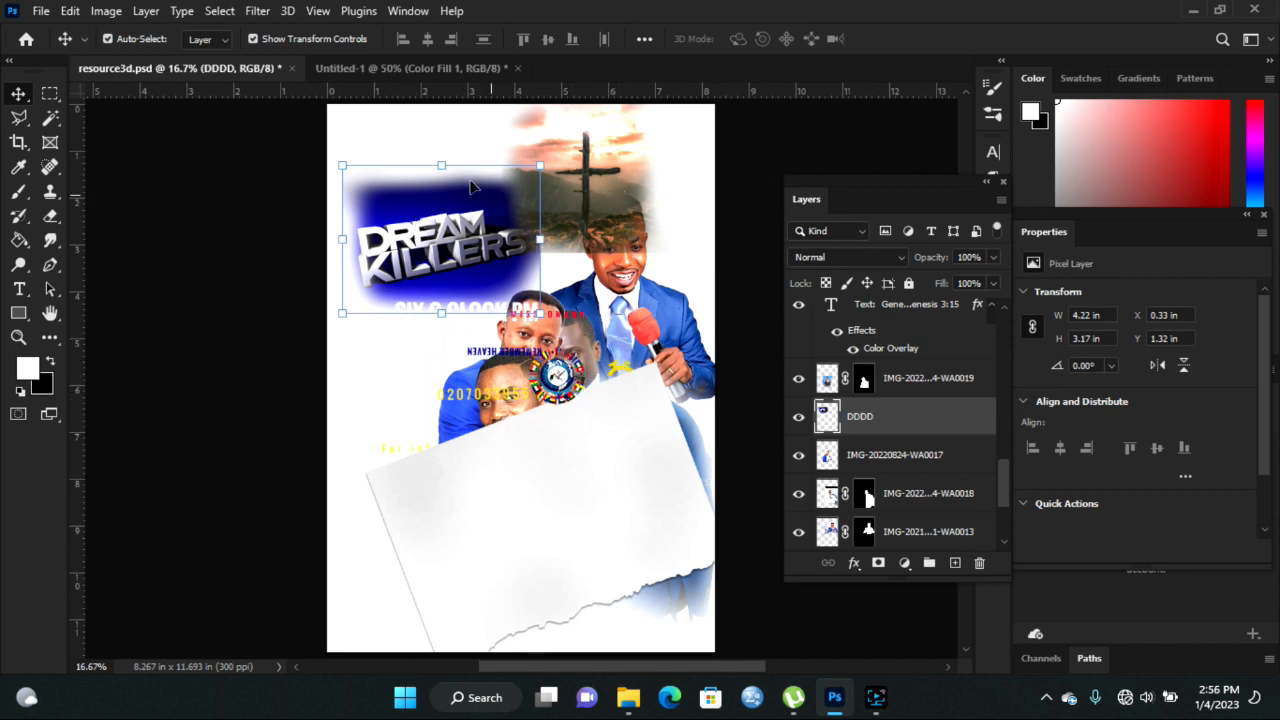
left_click_drag(398, 248, 404, 87)
left_click_drag(454, 336, 455, 336)
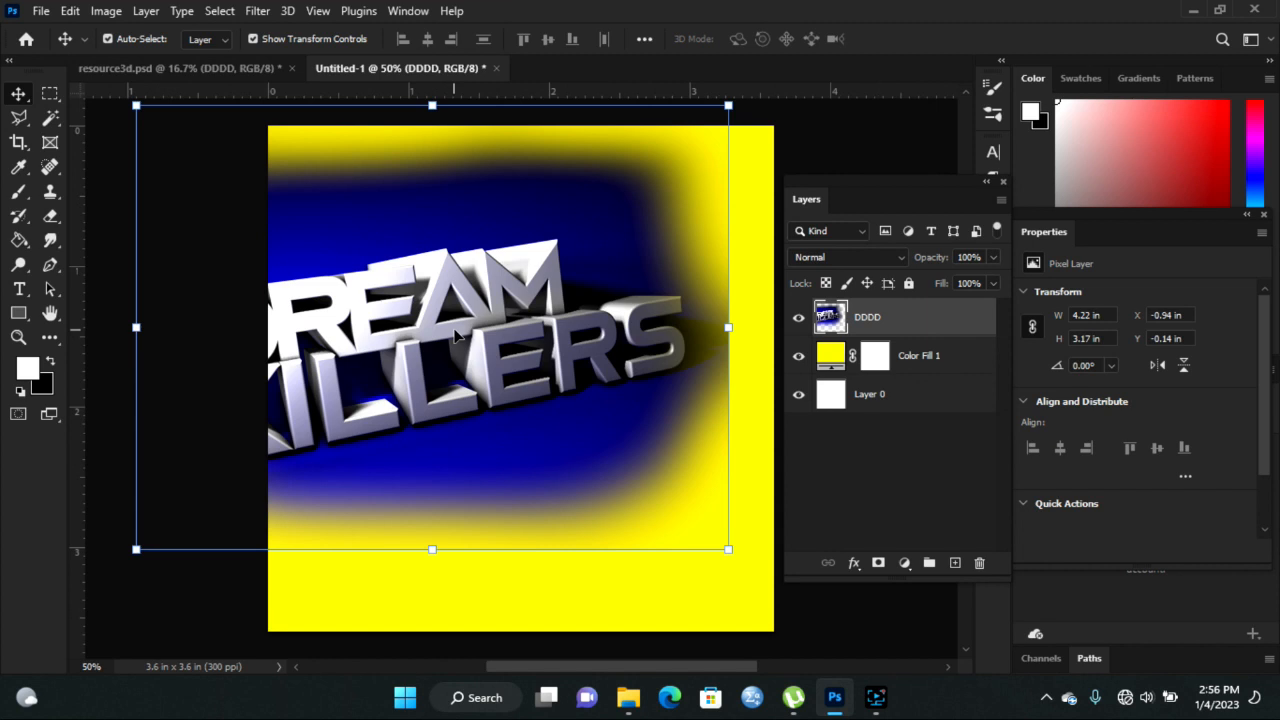
- Scale the DREAM KILLERS title down to about 59% (2.58 × 1.94 in), centred
left_click_drag(134, 104, 273, 240)
left_click_drag(545, 421, 562, 397)
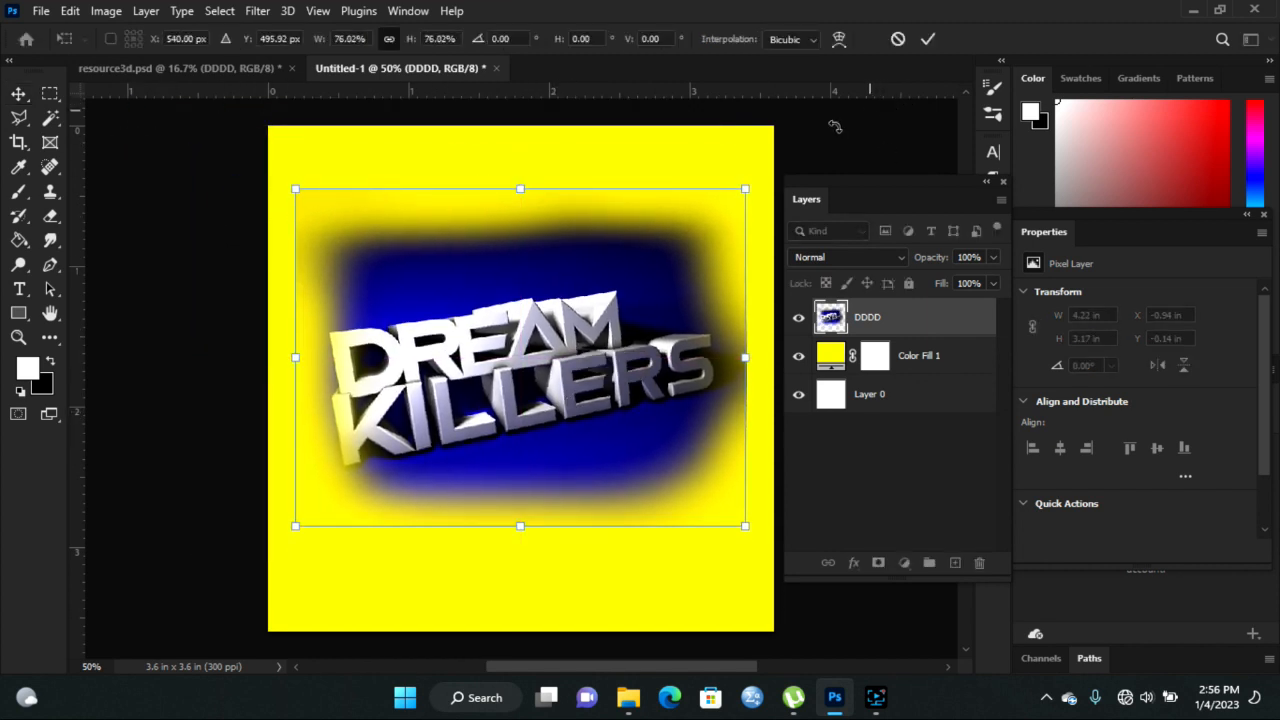
left_click_drag(747, 191, 695, 227)
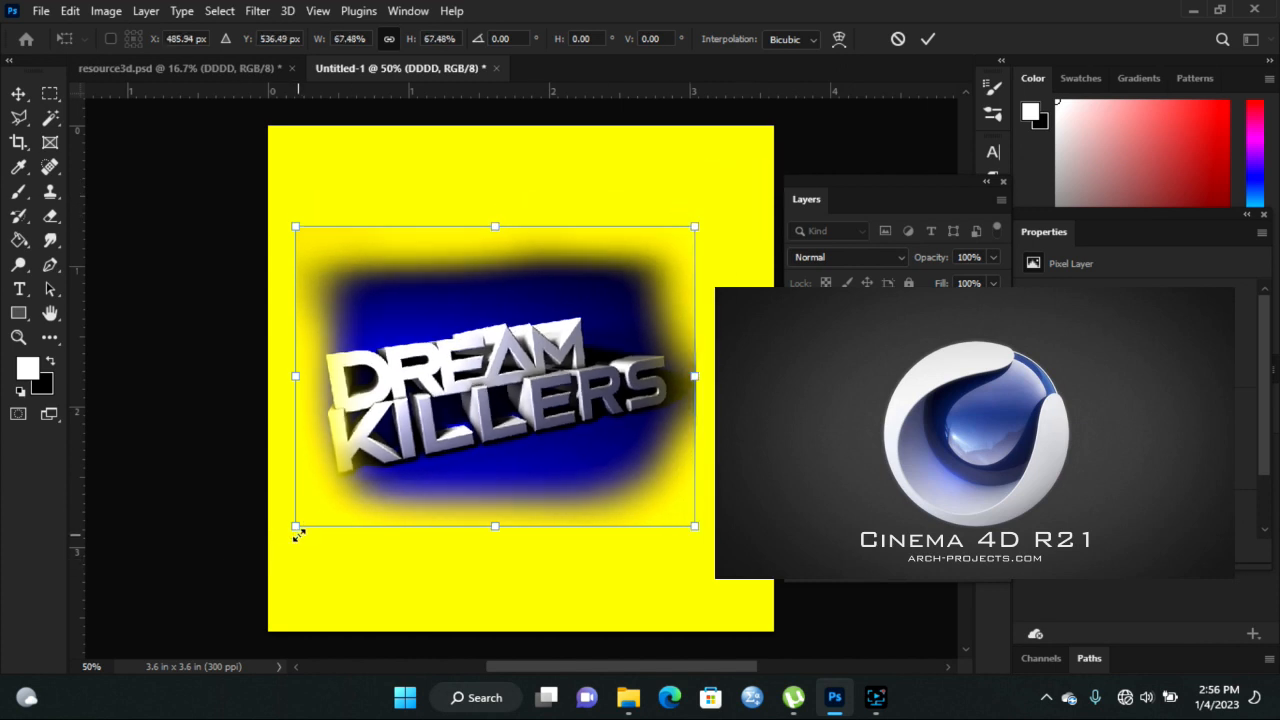
left_click_drag(297, 526, 344, 489)
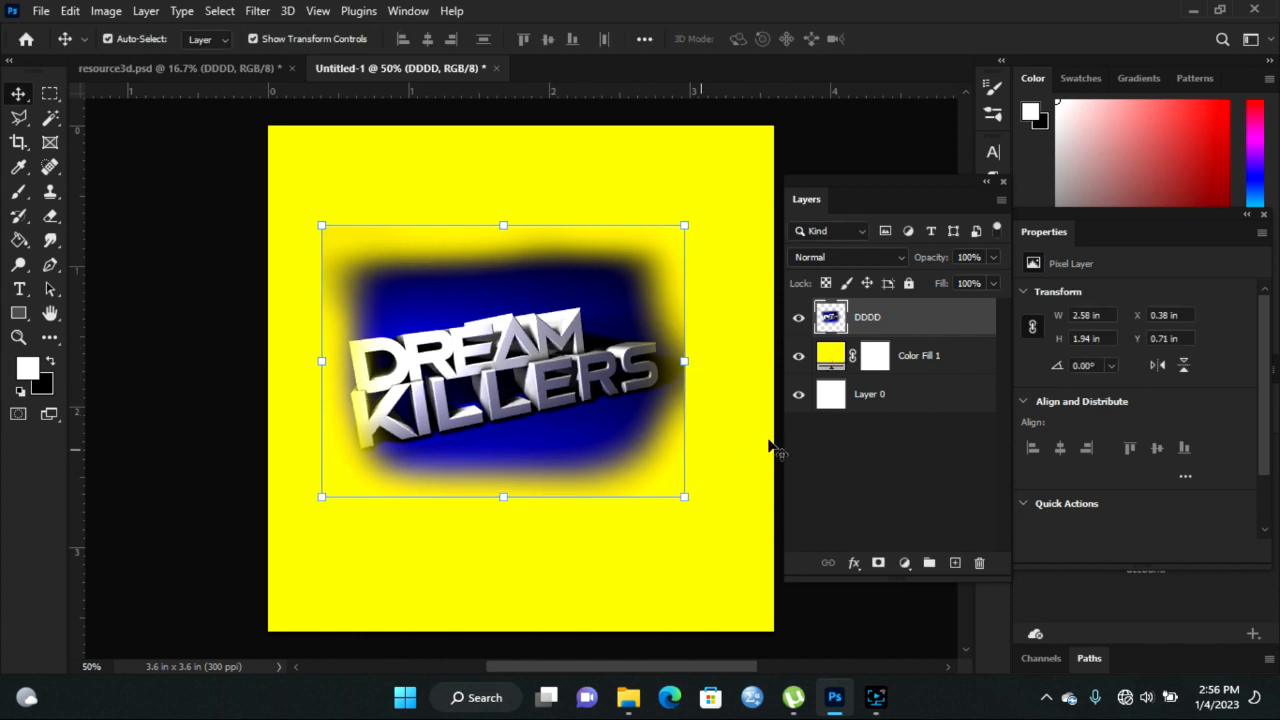
- Recolour the fill layer to the dark blue sampled behind the title and nudge the title right
double_click(822, 358)
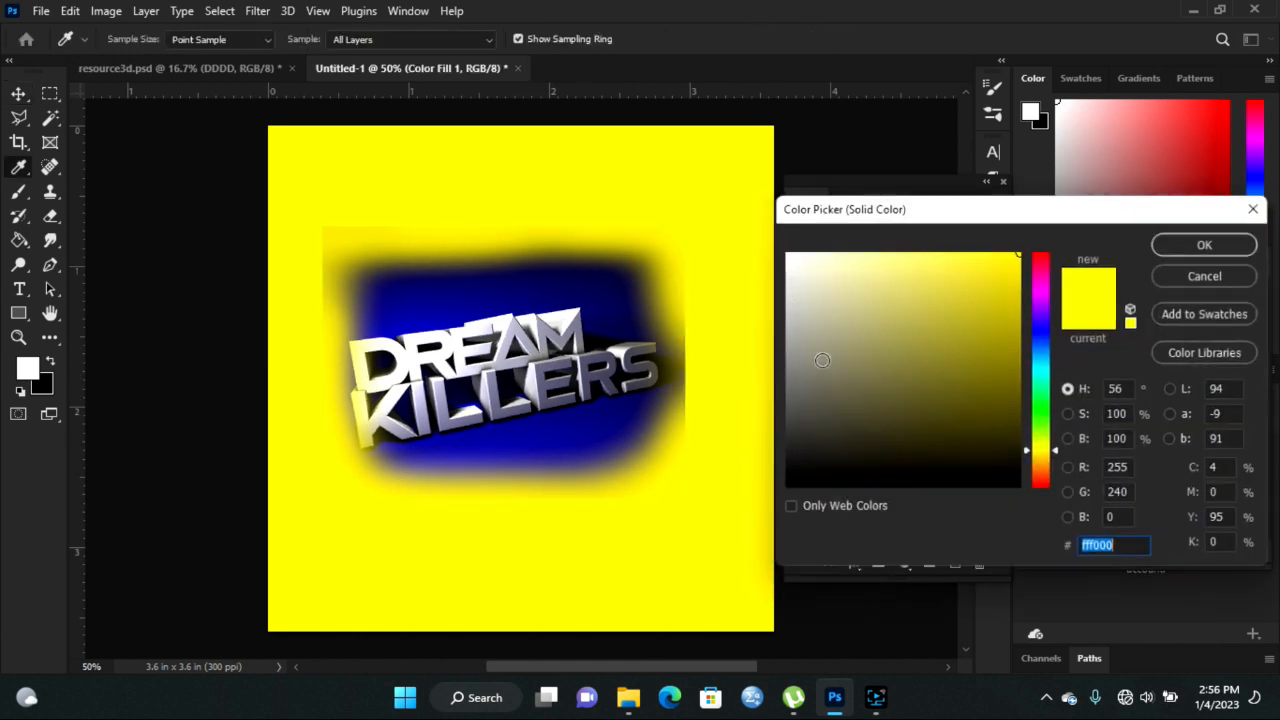
left_click(465, 293)
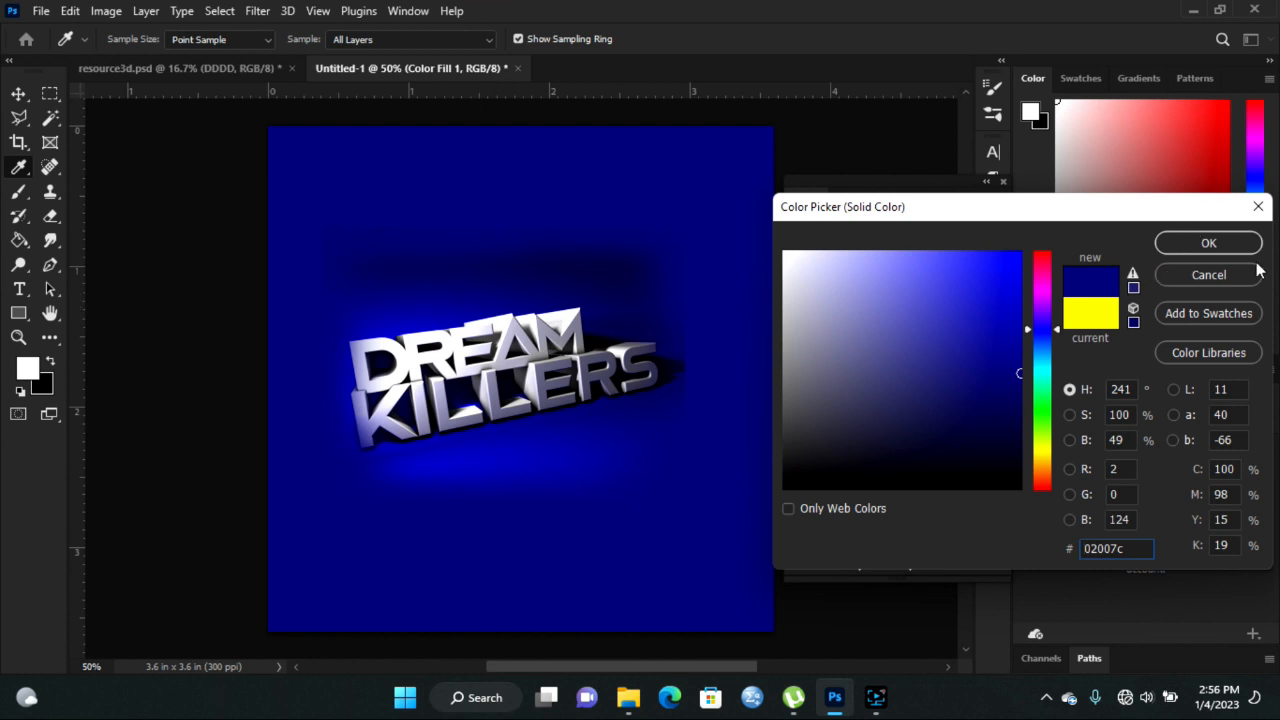
left_click(1207, 252)
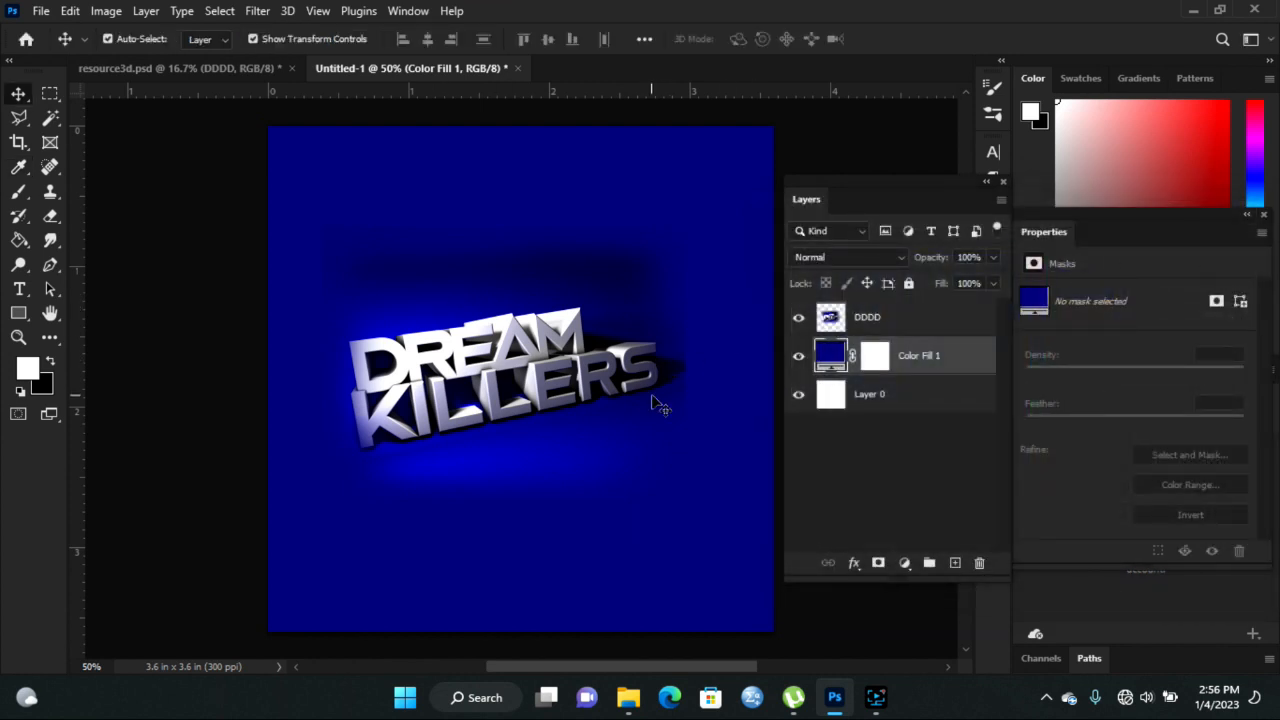
left_click_drag(488, 405, 506, 405)
- Bring the WA0013 man-in-blue photo from resource3d.psd into Untitled-1 and zoom out to 25%
left_click(250, 66)
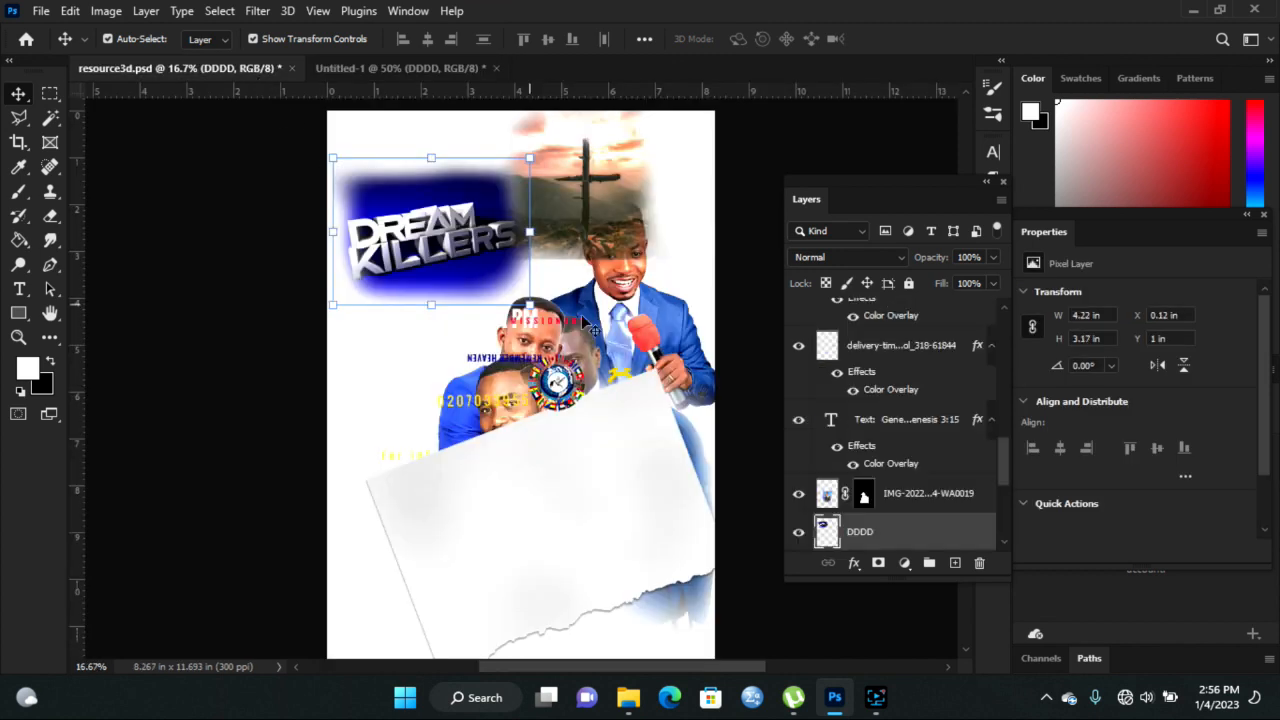
left_click_drag(430, 297, 562, 340)
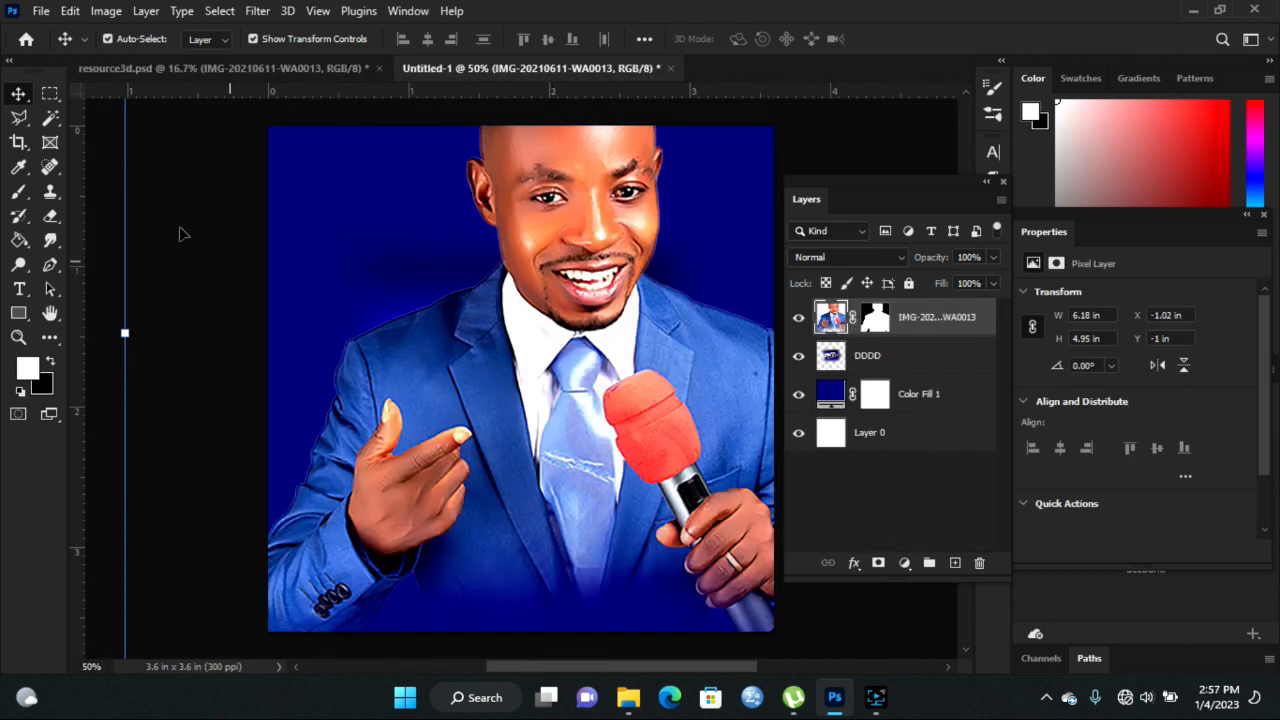
left_click(18, 337)
left_click(298, 342)
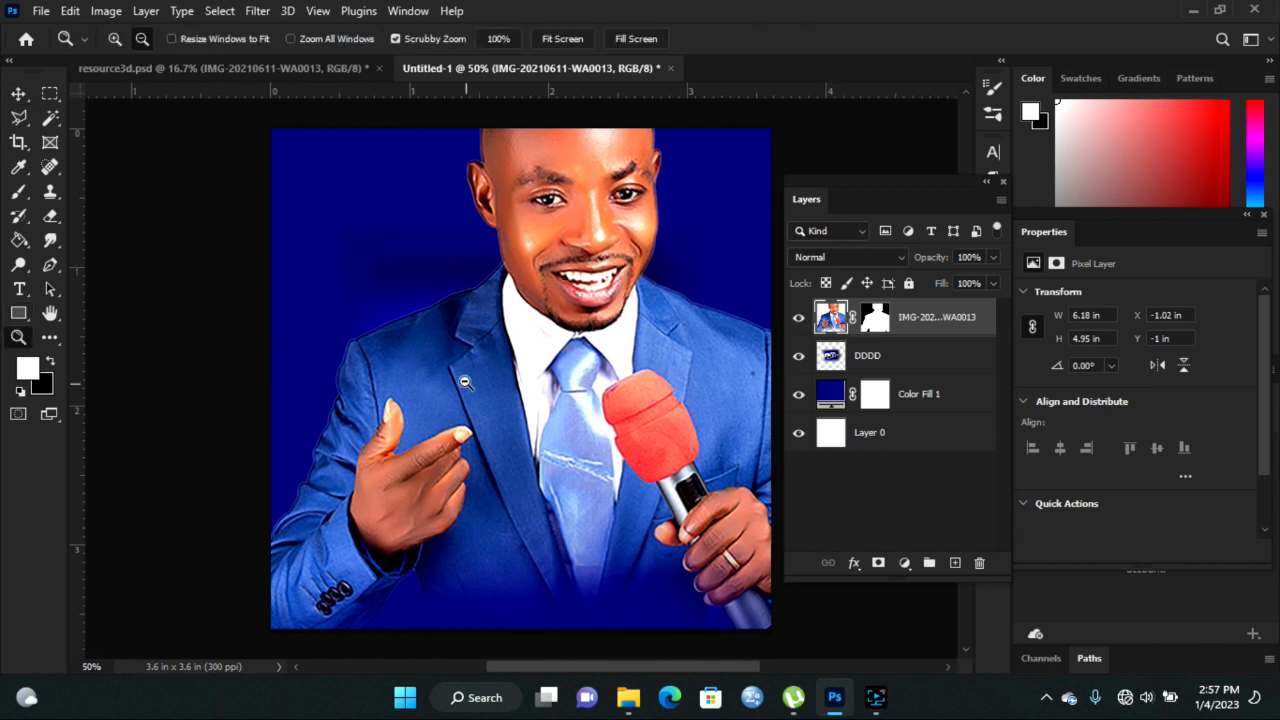
left_click(380, 289)
- Scale the man-in-blue photo to about 29% (1.78 × 1.43 in), just above the title
left_click(18, 94)
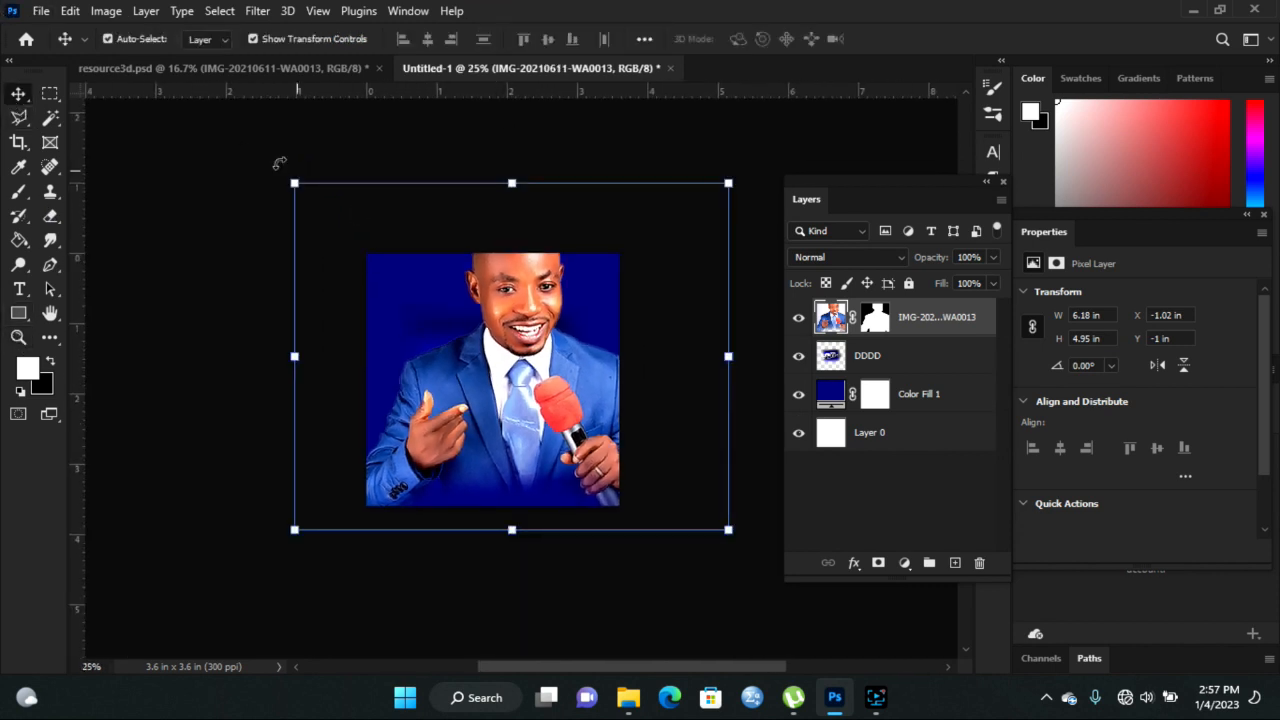
left_click_drag(294, 183, 488, 384)
left_click_drag(593, 463, 448, 356)
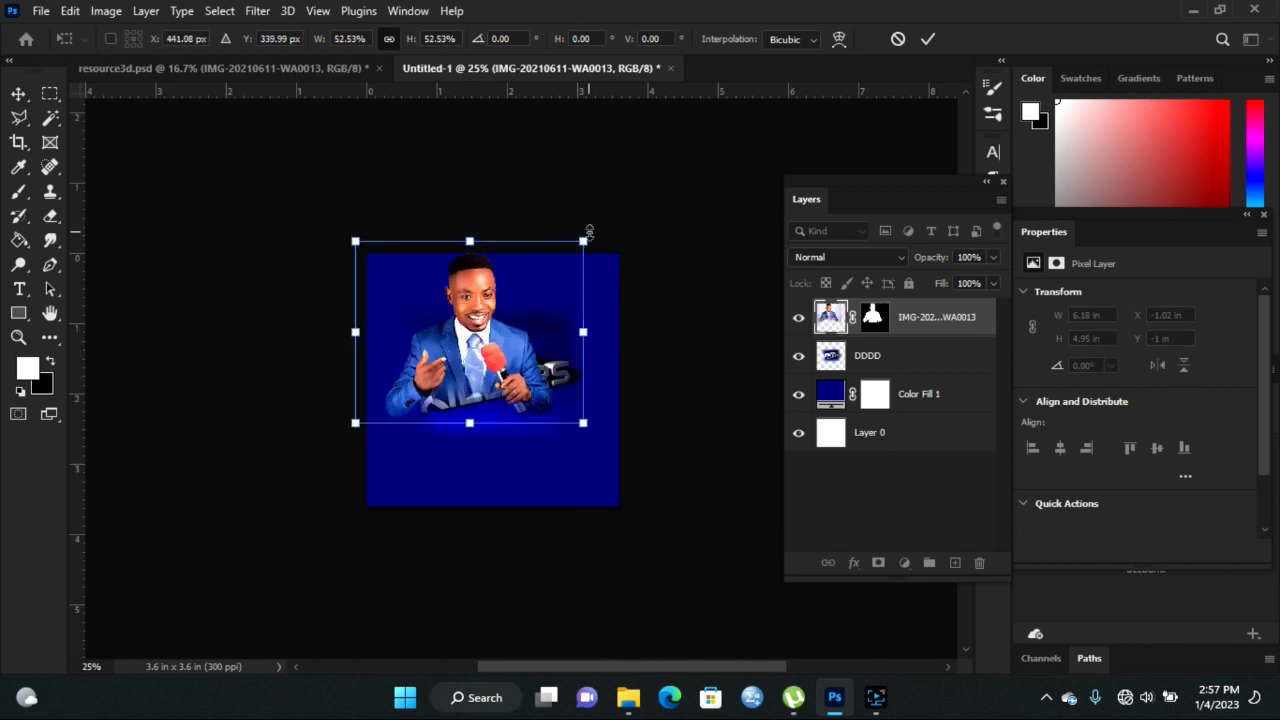
left_click_drag(584, 240, 511, 289)
left_click_drag(436, 370, 517, 331)
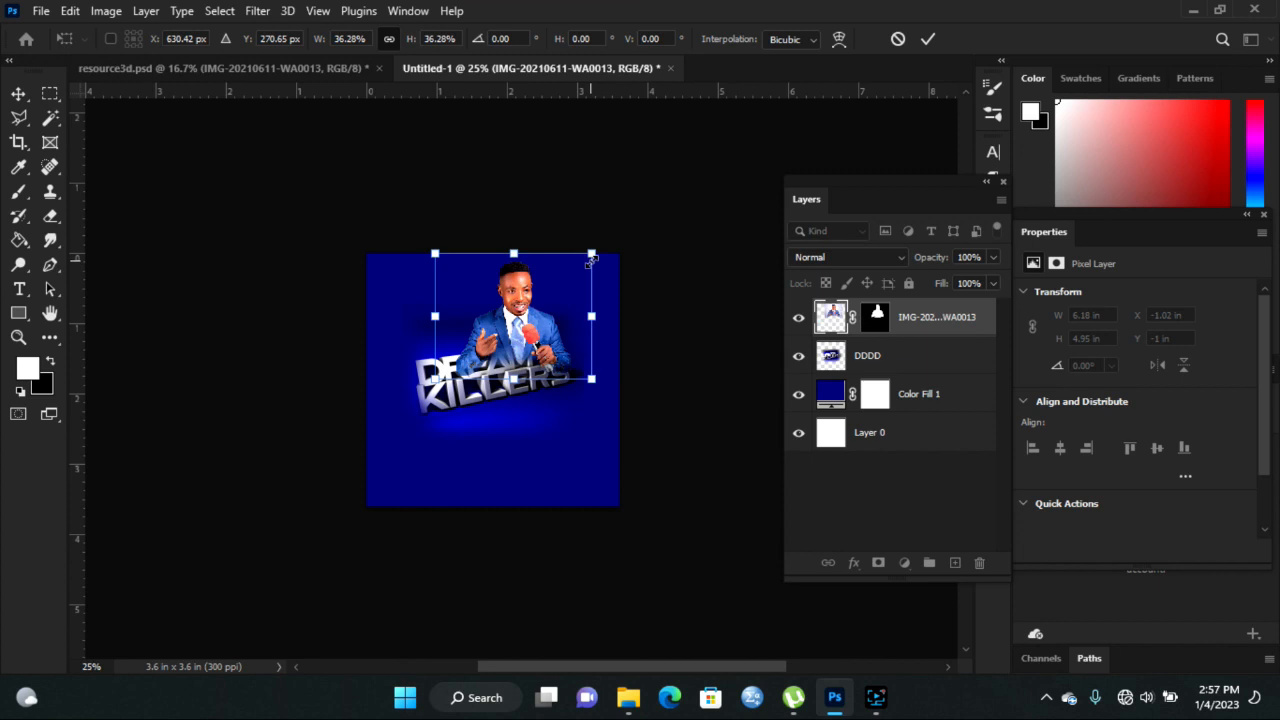
left_click_drag(592, 254, 559, 279)
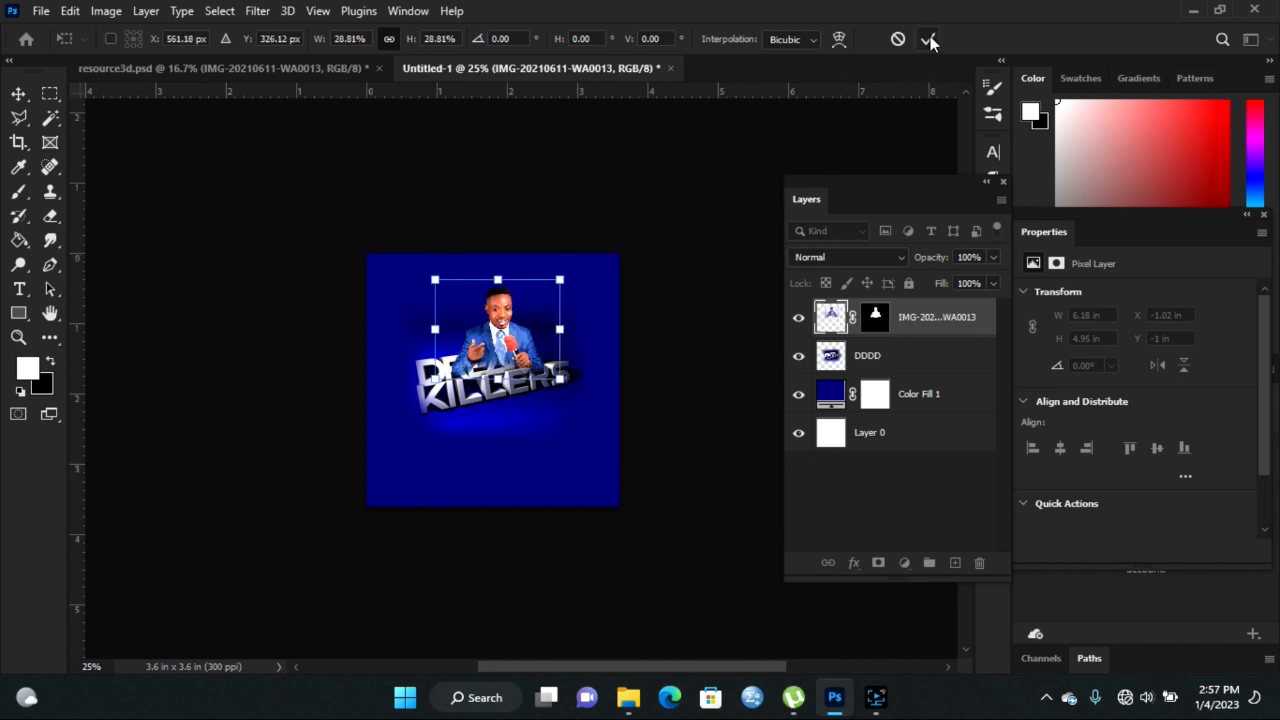
left_click(928, 40)
left_click(18, 337)
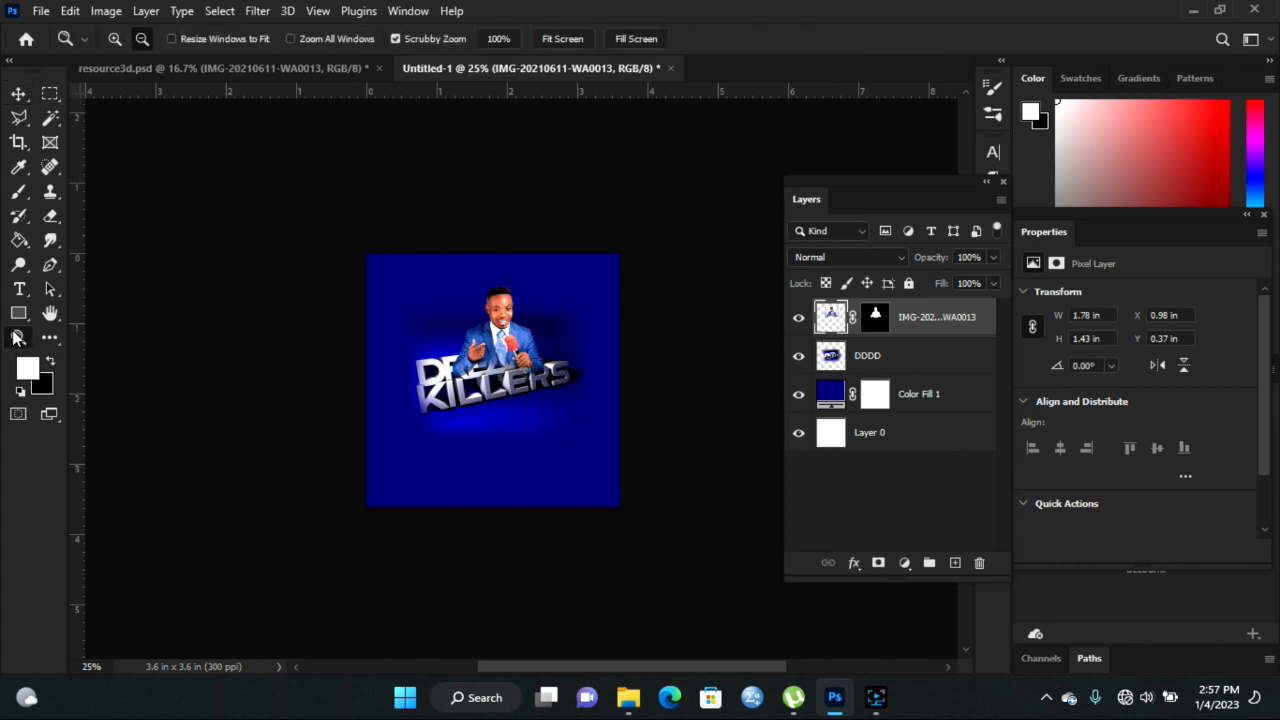
- Zoom to 50% and arrange the man-in-blue and man-in-black minister photos above the title
left_click(617, 321)
key("v")
left_click(345, 67)
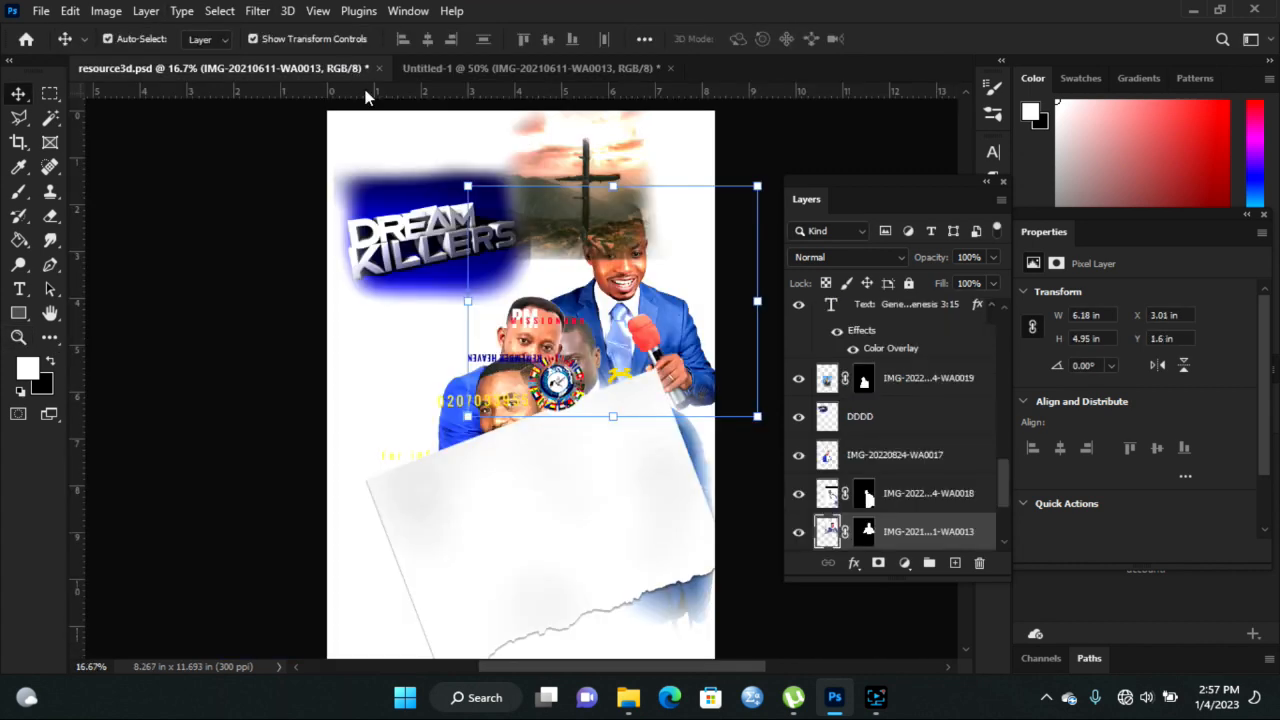
left_click_drag(632, 217, 484, 521)
left_click_drag(465, 398, 428, 412)
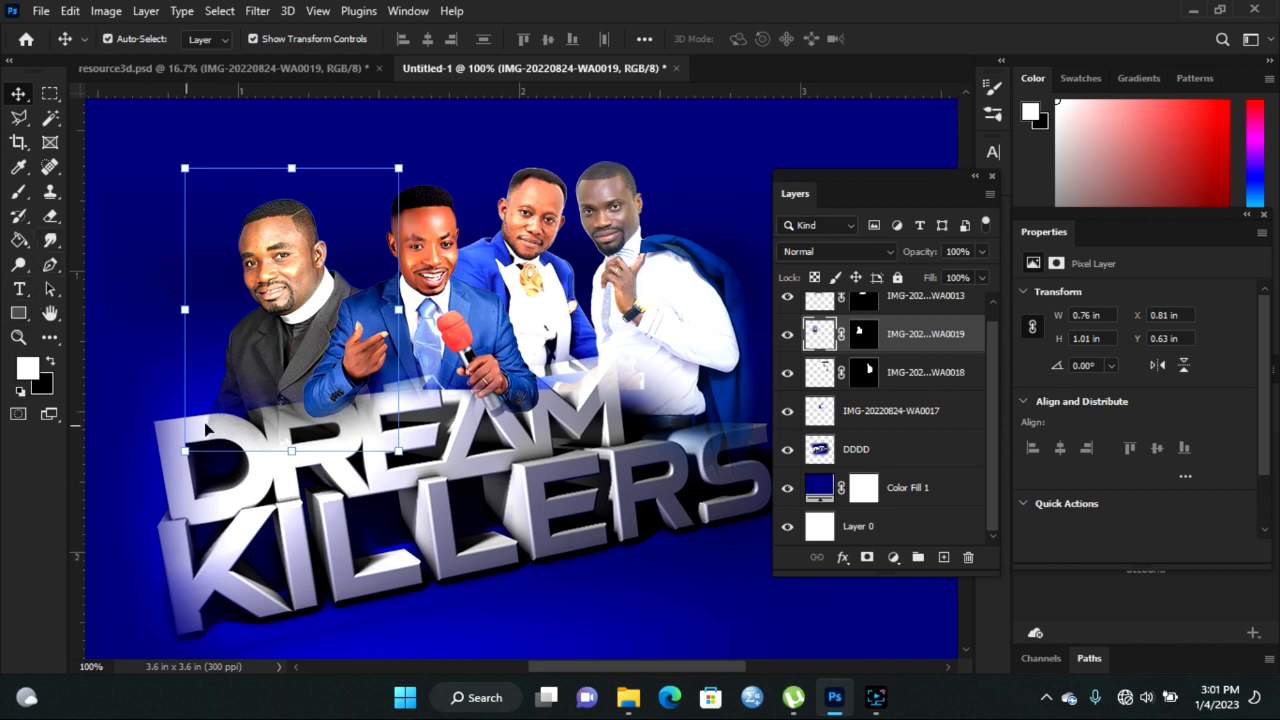
- Erase the dark haze over the DREA letters with a size-100 Eraser brush
left_click(53, 220)
key("bracketright")
key("bracketright")
key("bracketright")
key("bracketright")
key("bracketright")
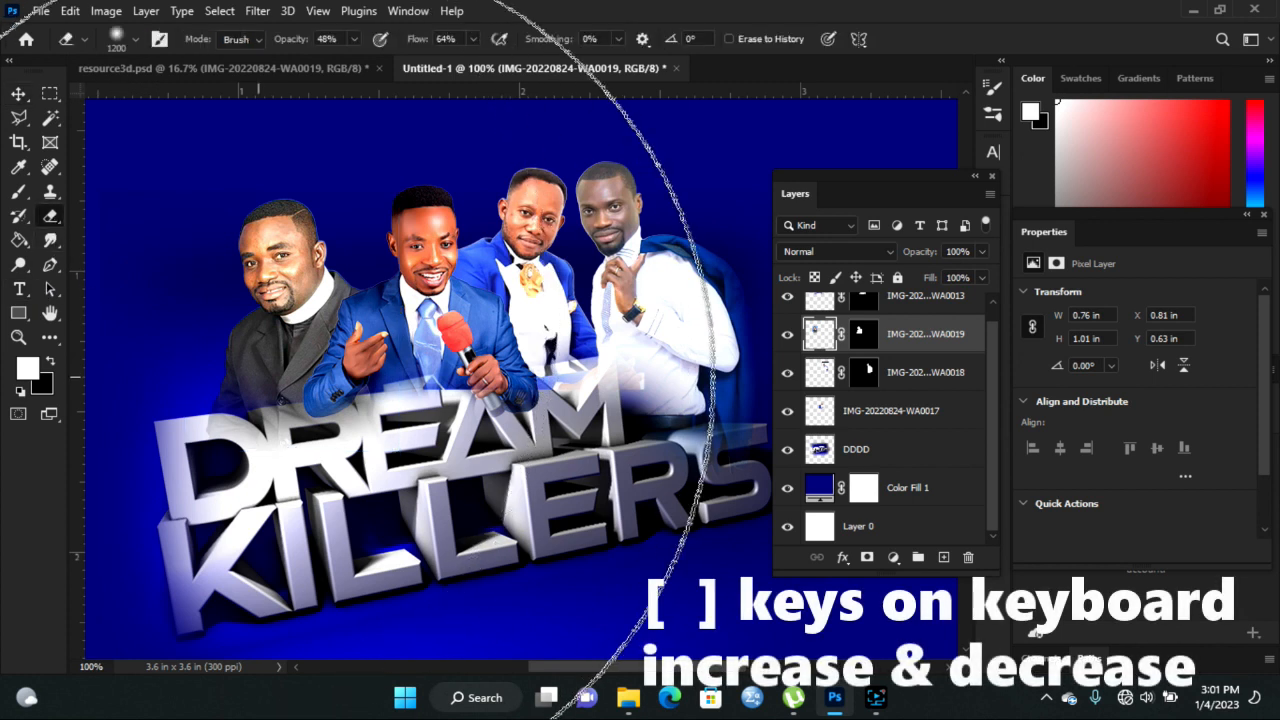
key("bracketright")
key("bracketright")
key("bracketright")
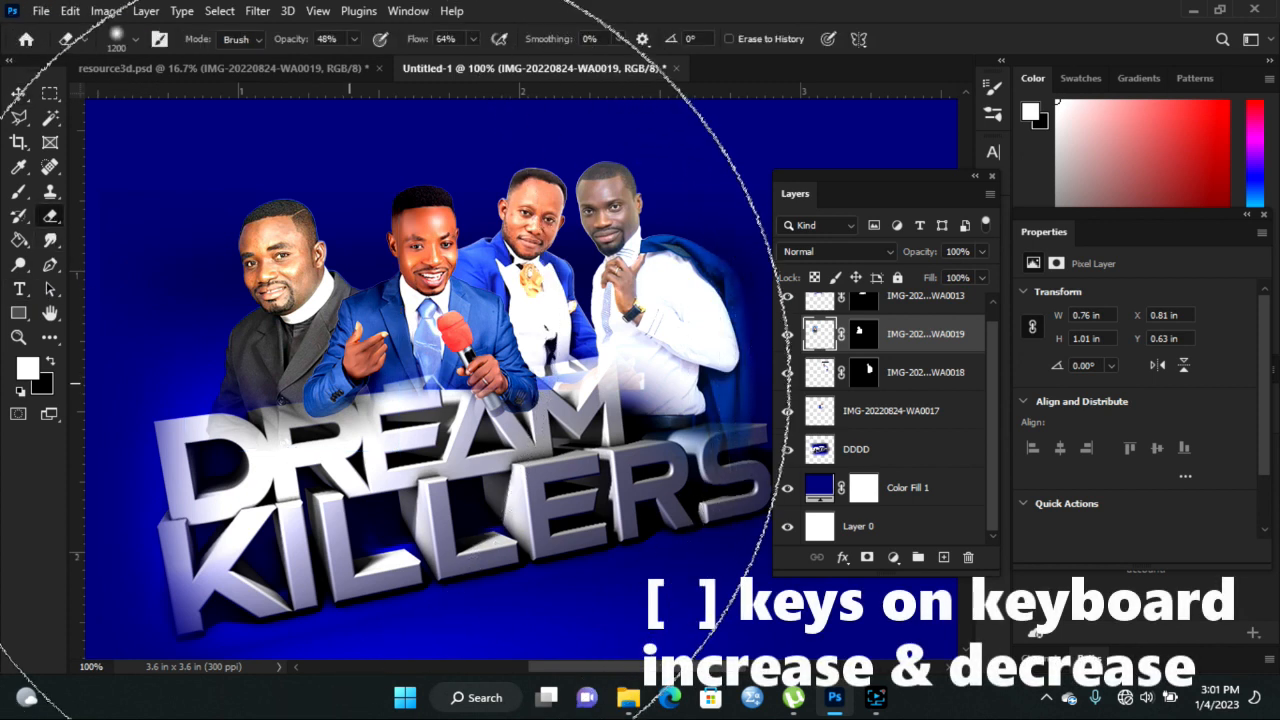
key("bracketleft")
key("bracketleft")
key("bracketleft")
key("bracketleft")
key("bracketleft")
key("bracketleft")
key("bracketleft")
key("bracketleft")
key("bracketleft")
key("bracketleft")
key("bracketleft")
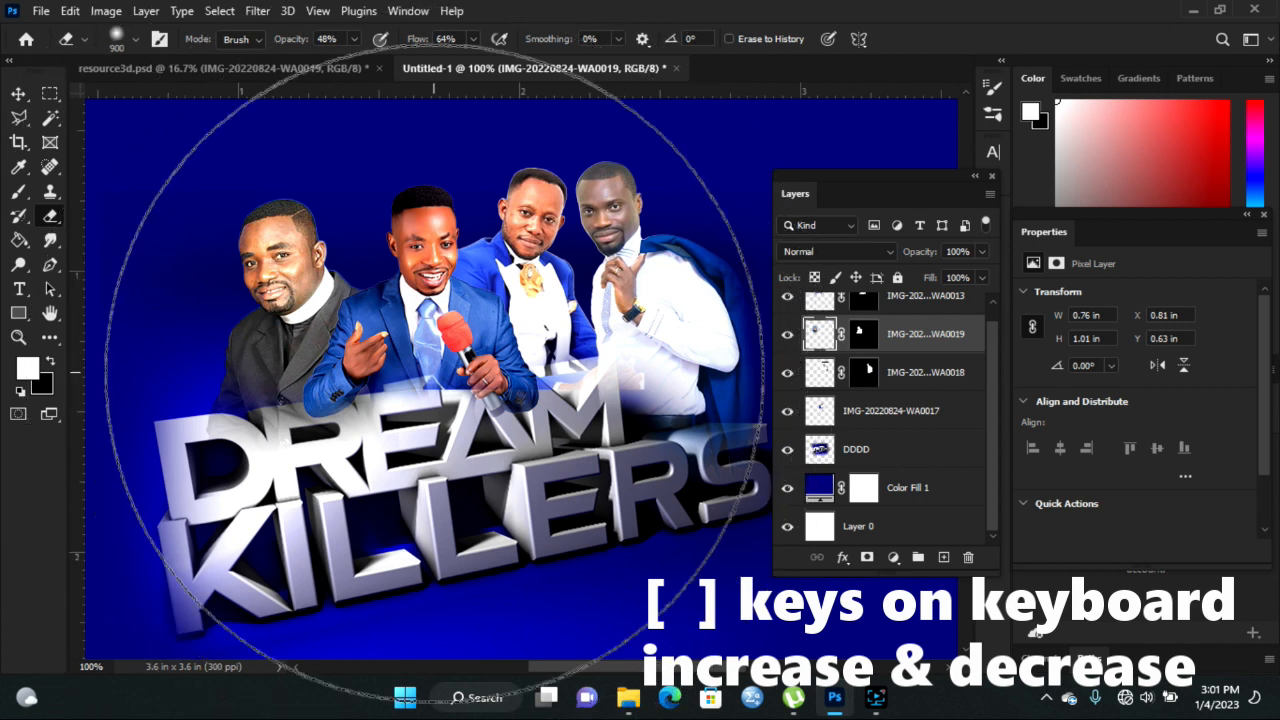
key("bracketleft")
key("bracketleft")
key("bracketleft")
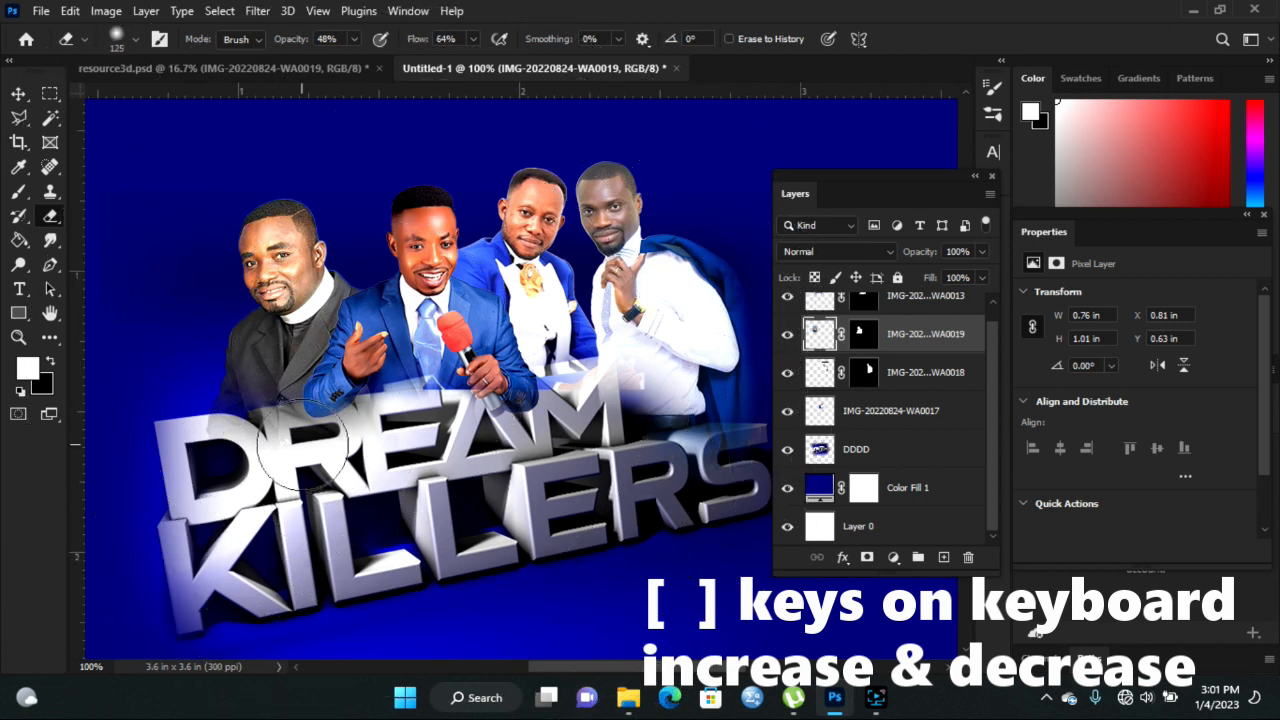
mouse_move(222, 429)
left_mouse_down()
mouse_move(375, 429)
mouse_move(207, 449)
left_mouse_up()
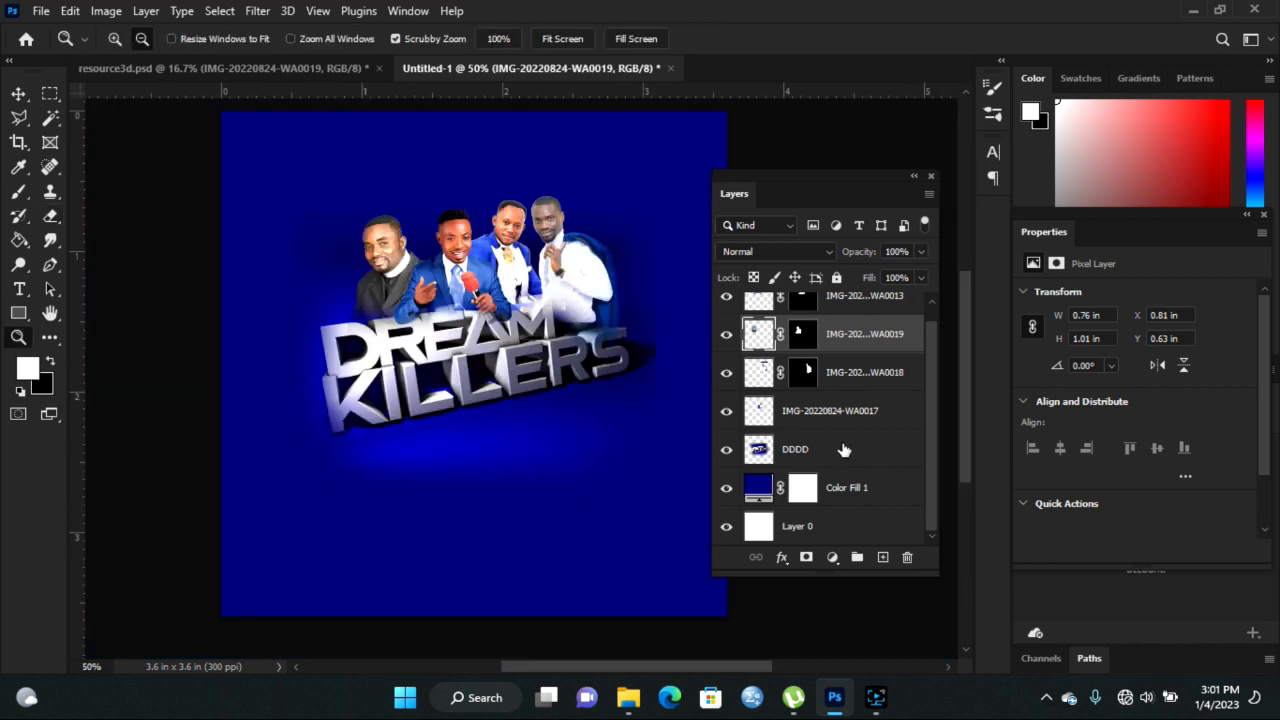
- Move the WA0013, WA0019, WA0018, WA0017 and DDDD layers down together, then deselect them
scroll(932, 383, "up", 1)
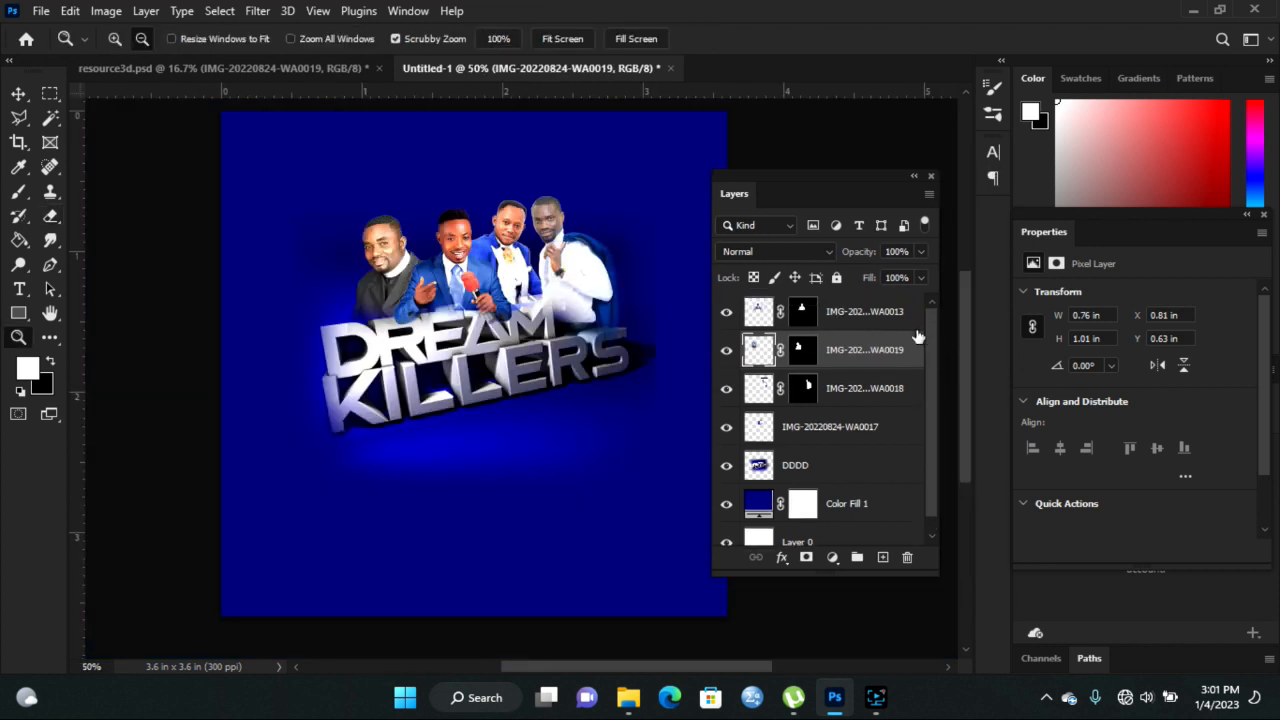
left_click(872, 313)
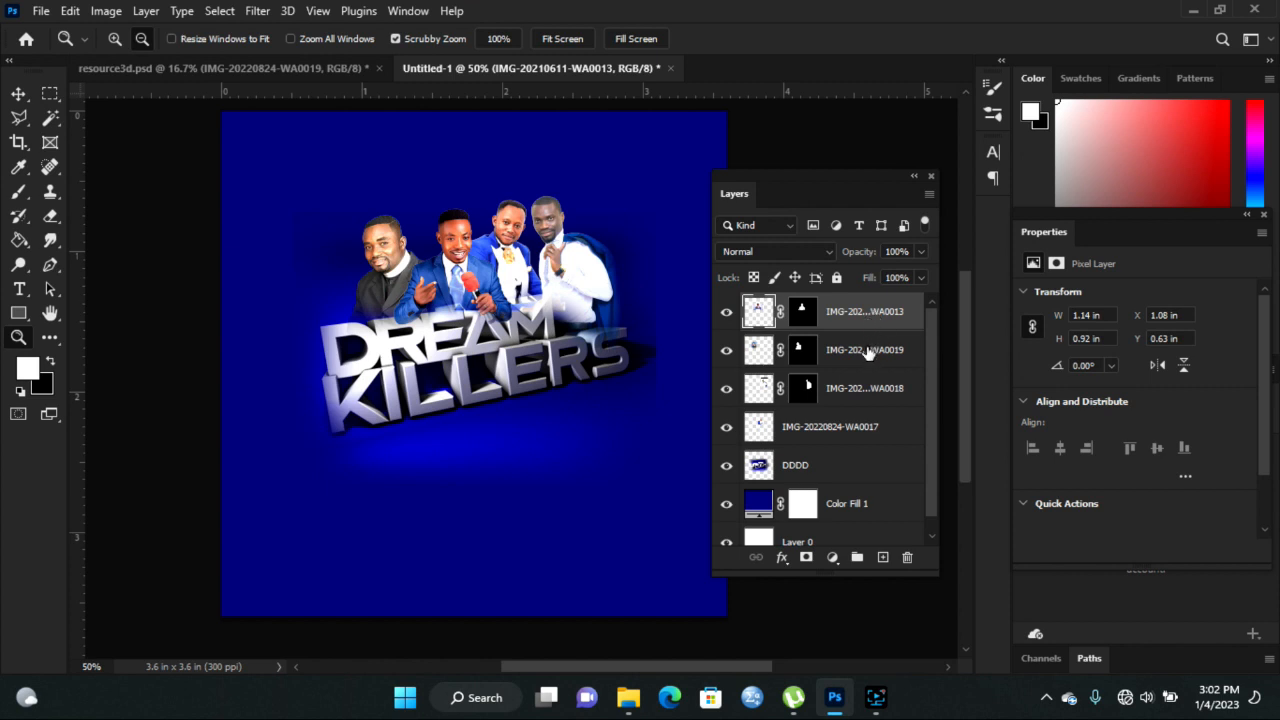
left_click(866, 352, "shift")
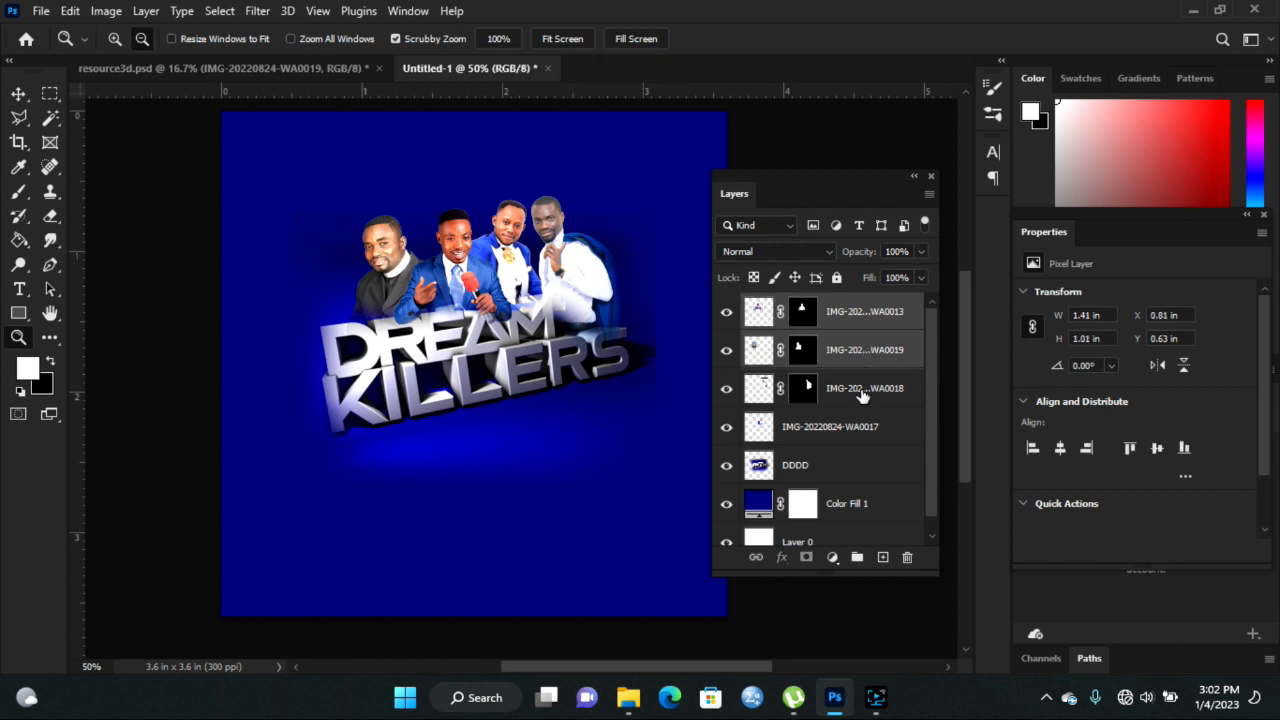
left_click(866, 389, "shift")
left_click(866, 426, "ctrl")
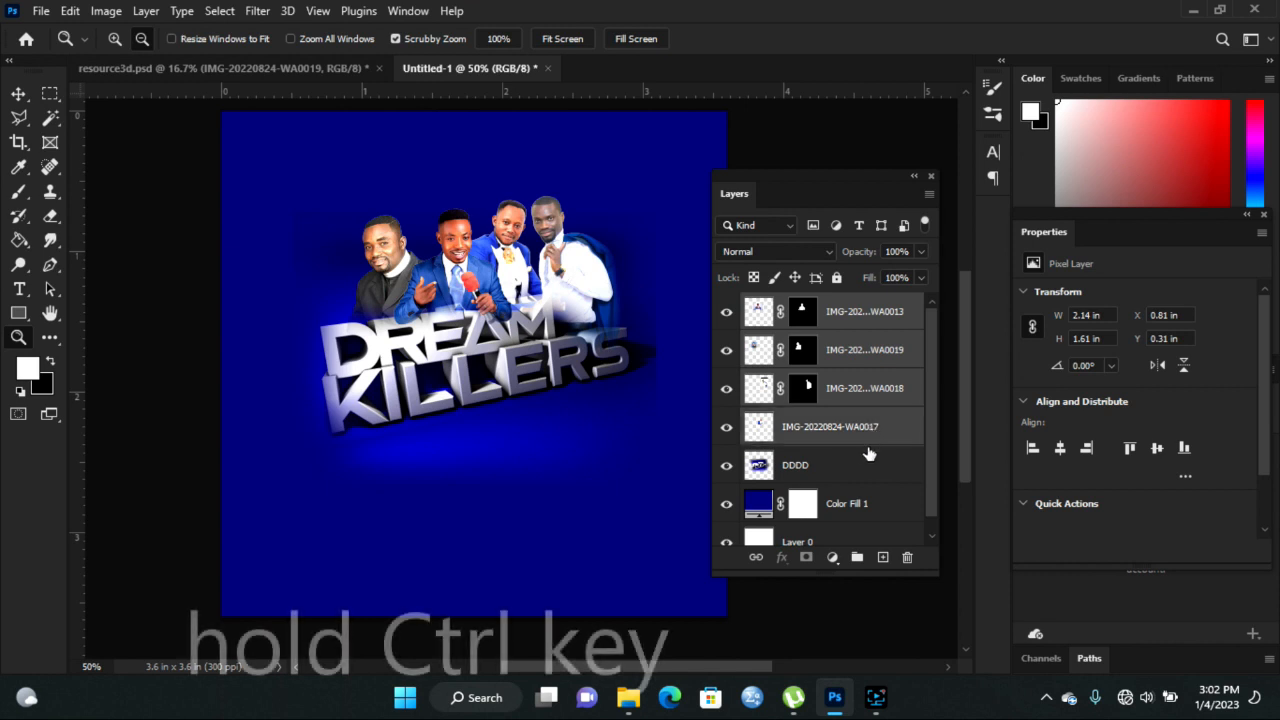
left_click(858, 465, "ctrl")
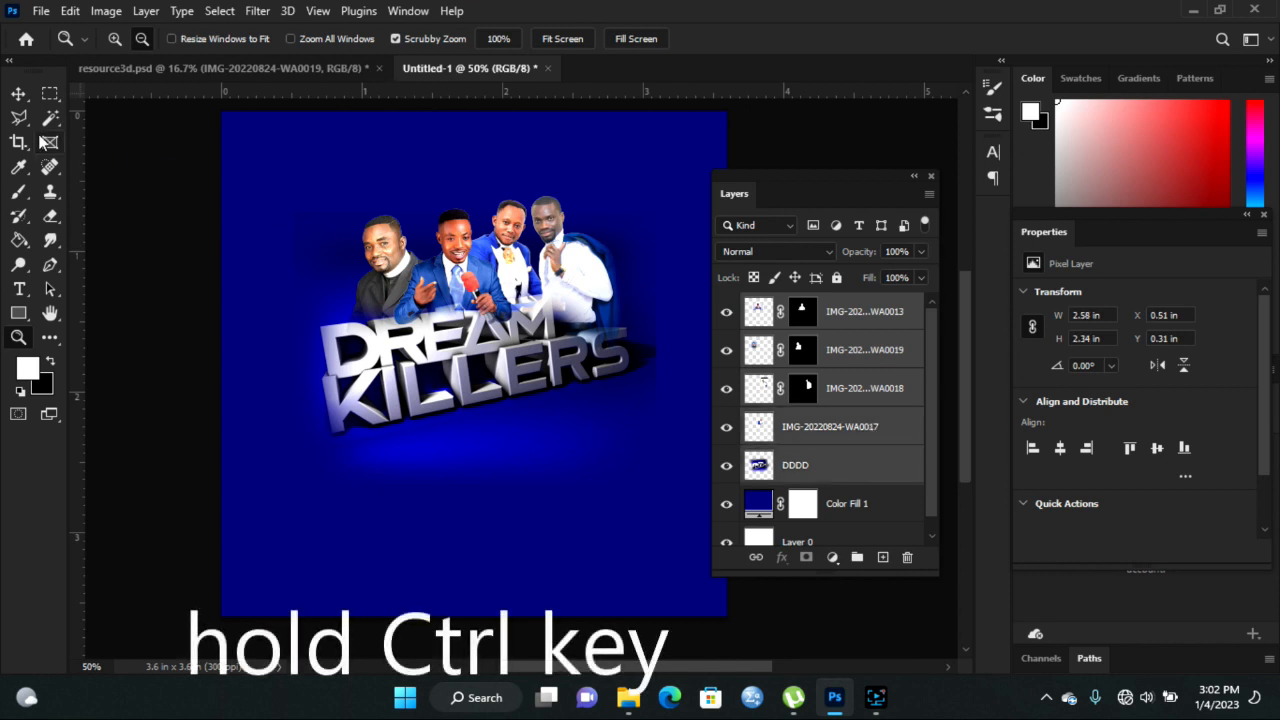
left_click(19, 94)
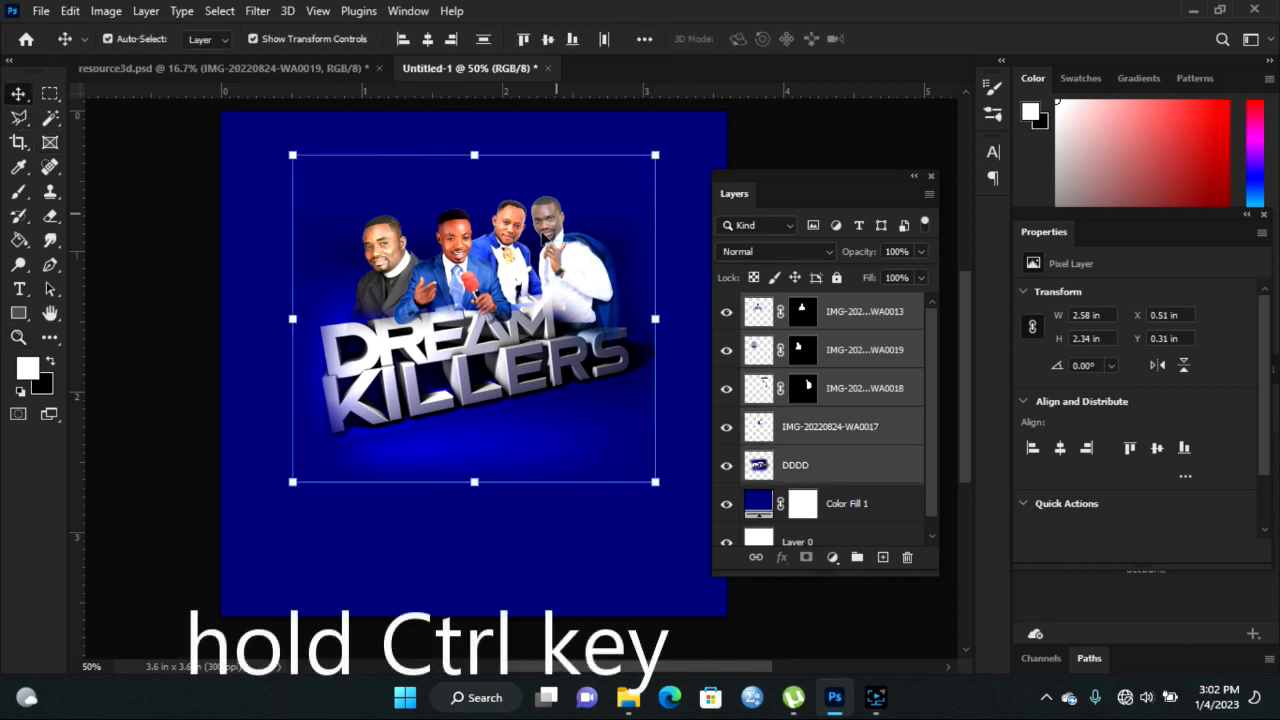
left_click_drag(523, 271, 527, 303)
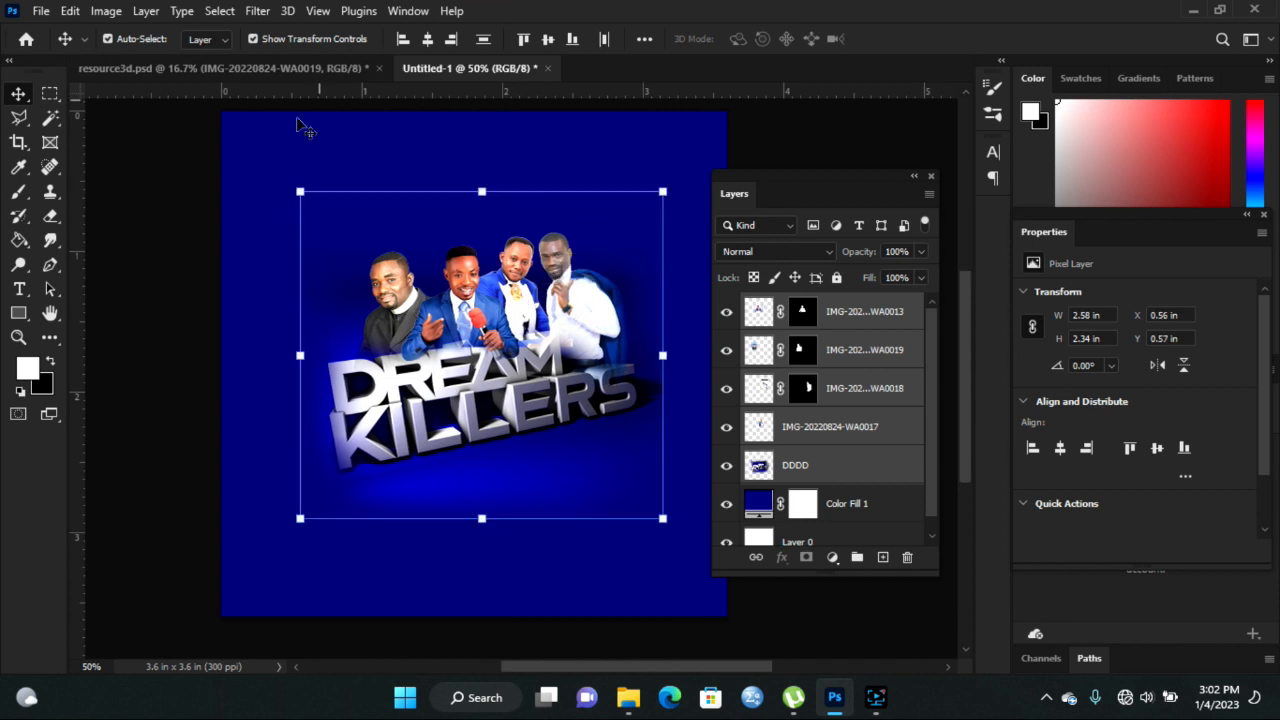
left_click(172, 158)
left_click(208, 68)
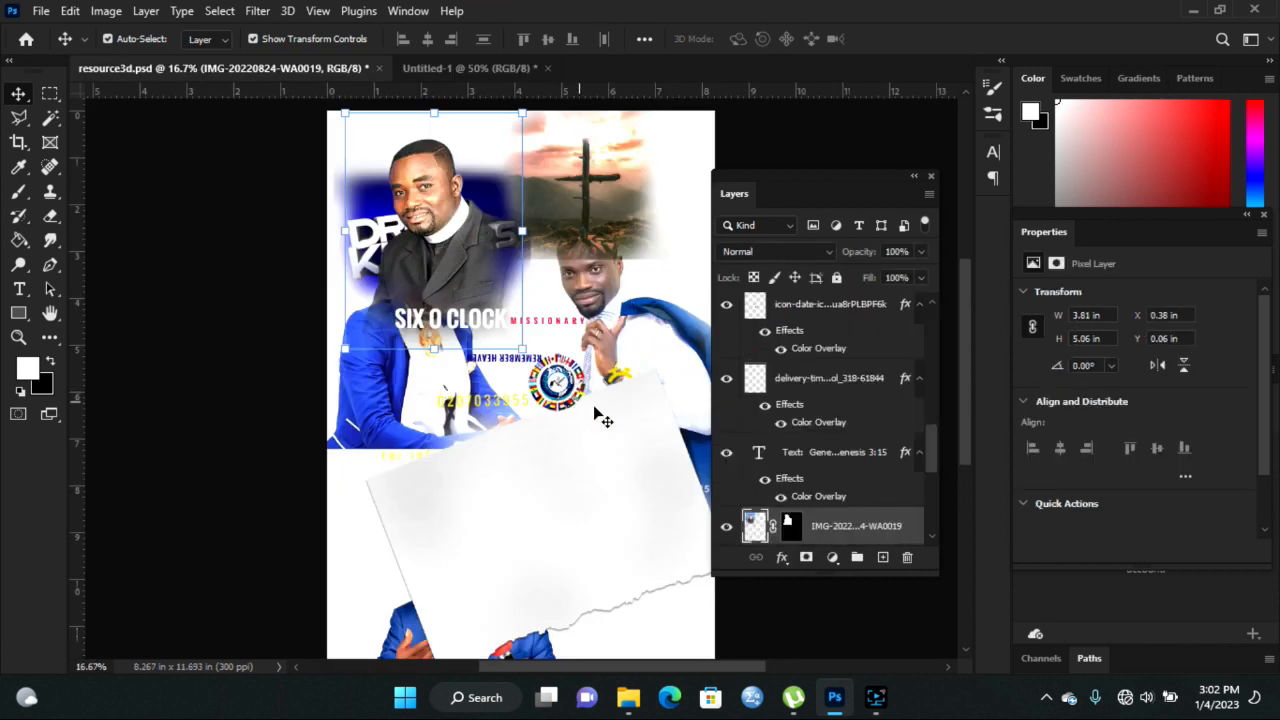
- Bring the newcov sunset-cross picture into Untitled-1 and scale it to about 53%
left_click_drag(625, 213, 557, 333)
left_click_drag(323, 549, 560, 312)
left_click_drag(664, 168, 513, 268)
left_click_drag(654, 666, 670, 668)
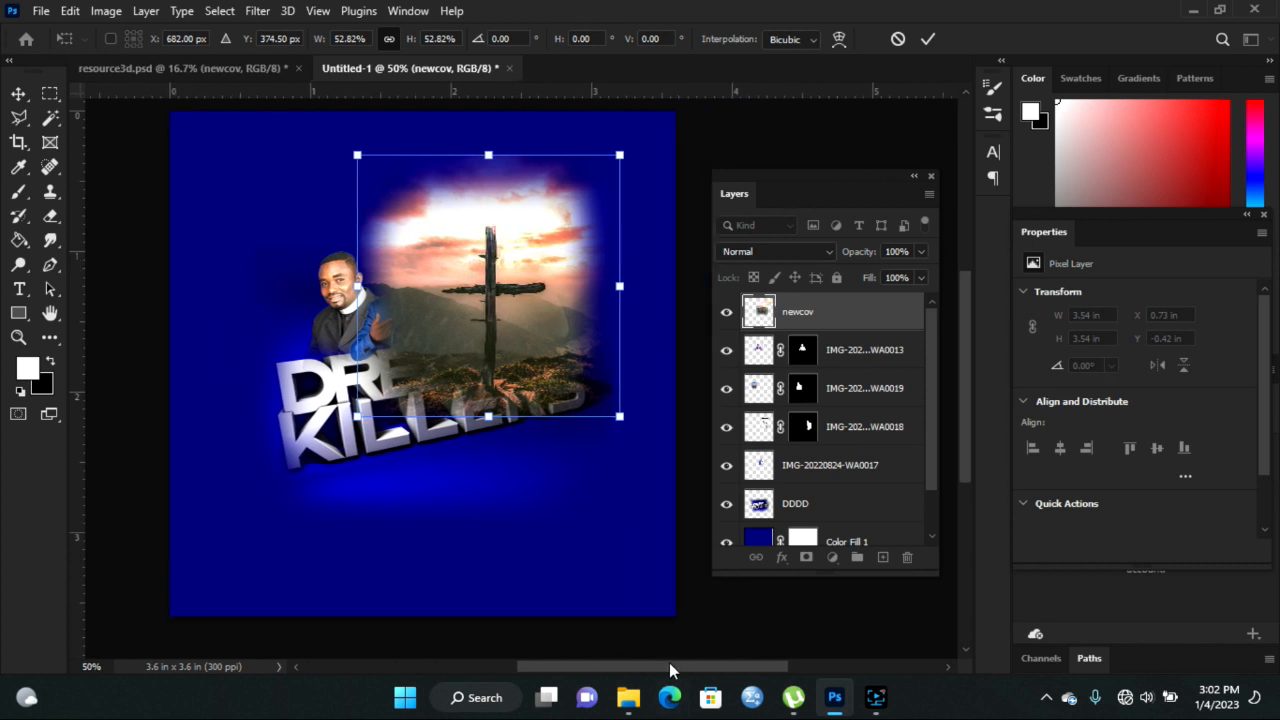
left_click(928, 39)
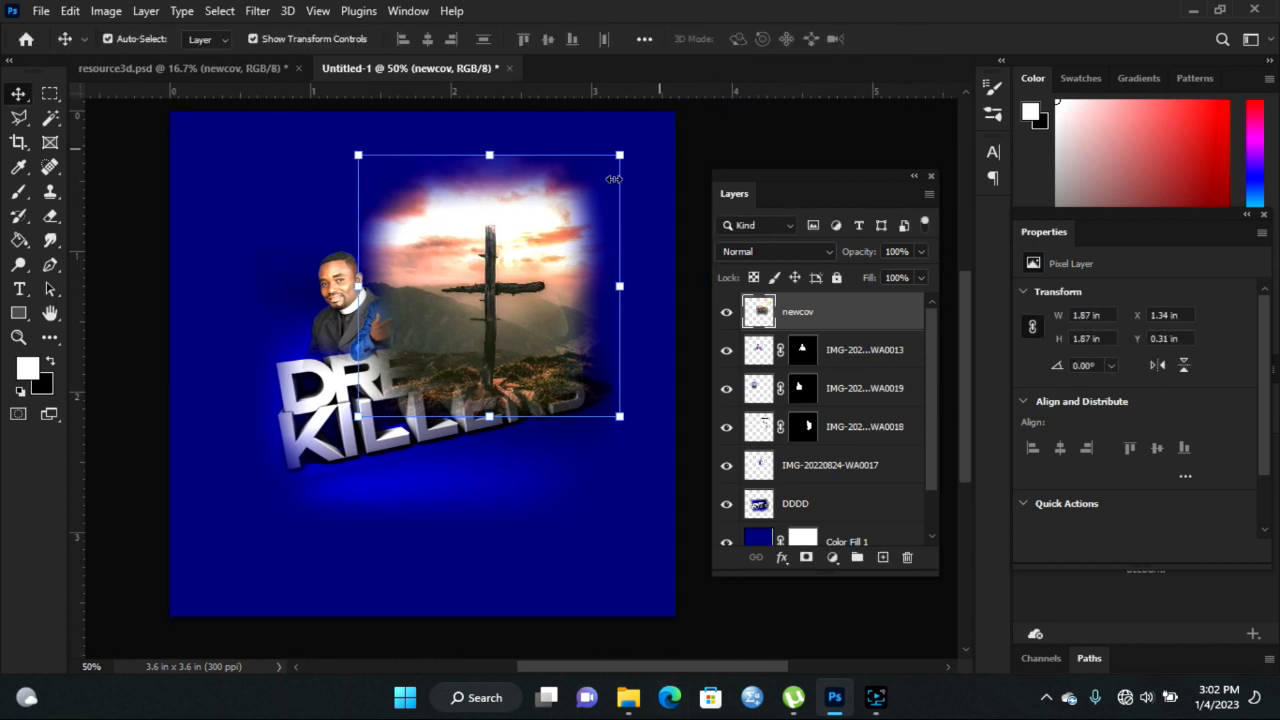
left_click_drag(430, 298, 470, 265)
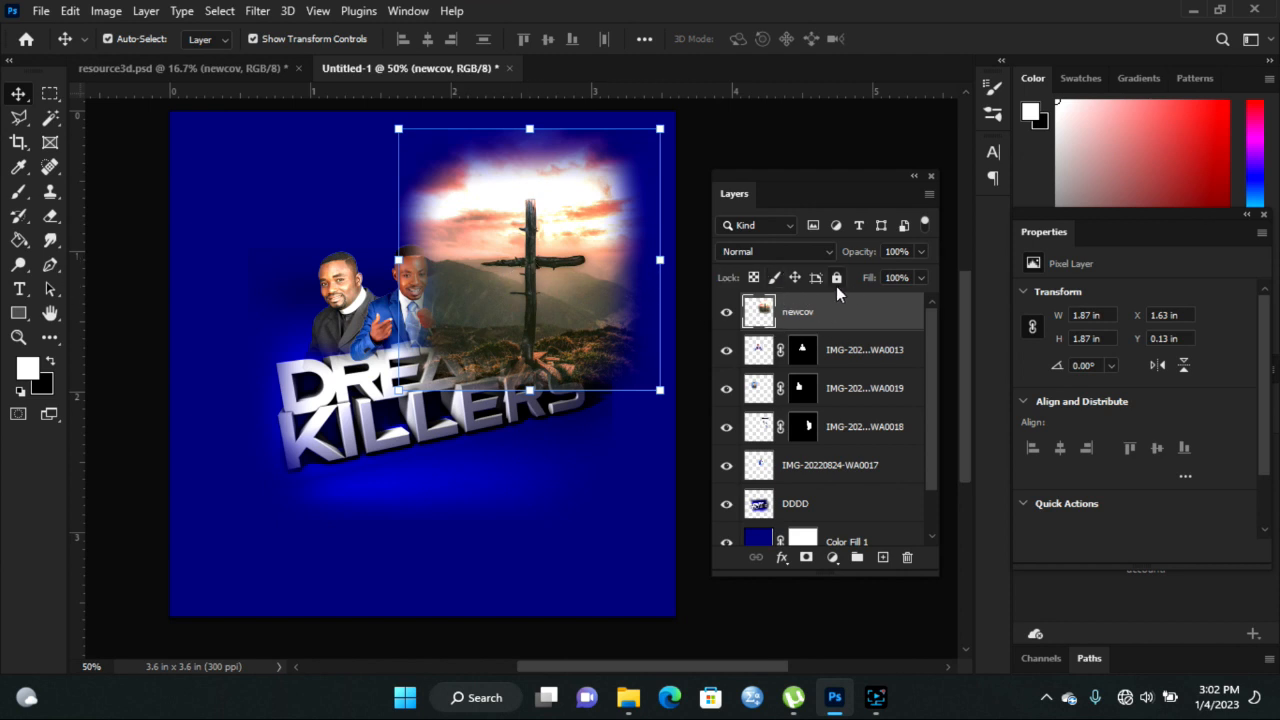
- Place newcov below the ministers and DDDD title in the layer stack, in the top-right corner
left_click_drag(831, 318, 834, 498)
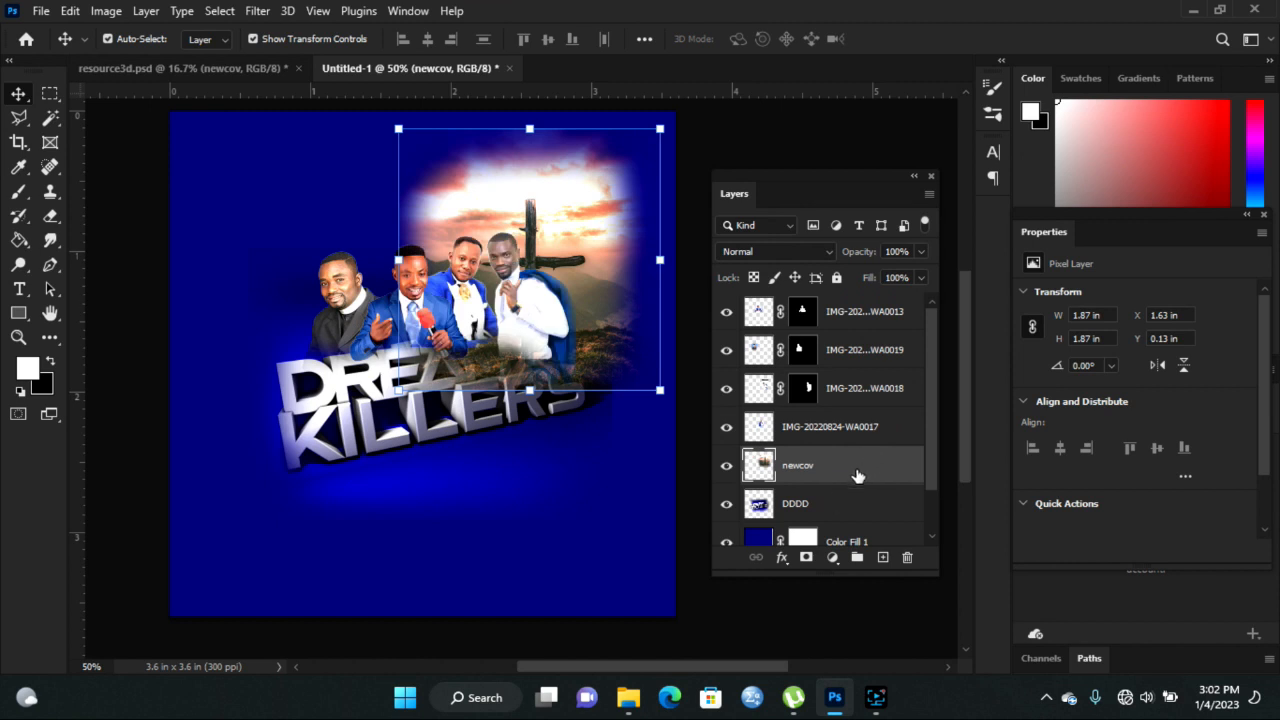
left_click_drag(838, 473, 838, 520)
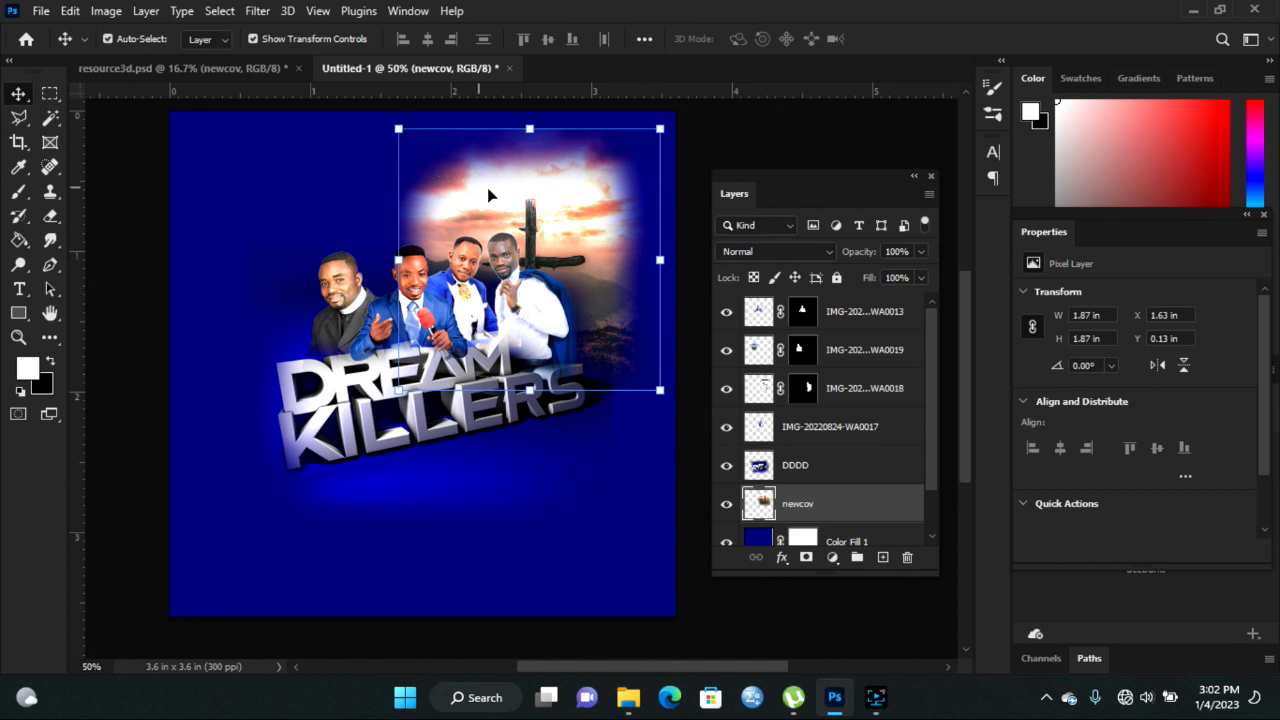
left_click_drag(540, 200, 576, 212)
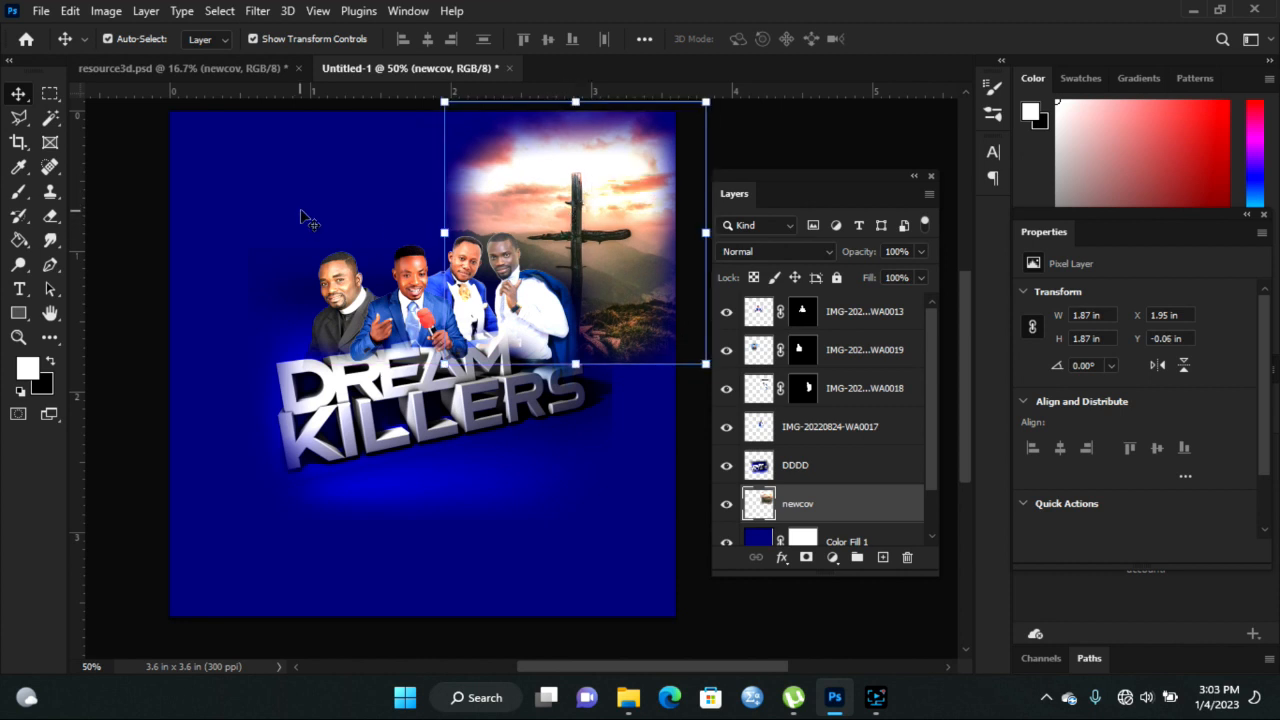
left_click(380, 232)
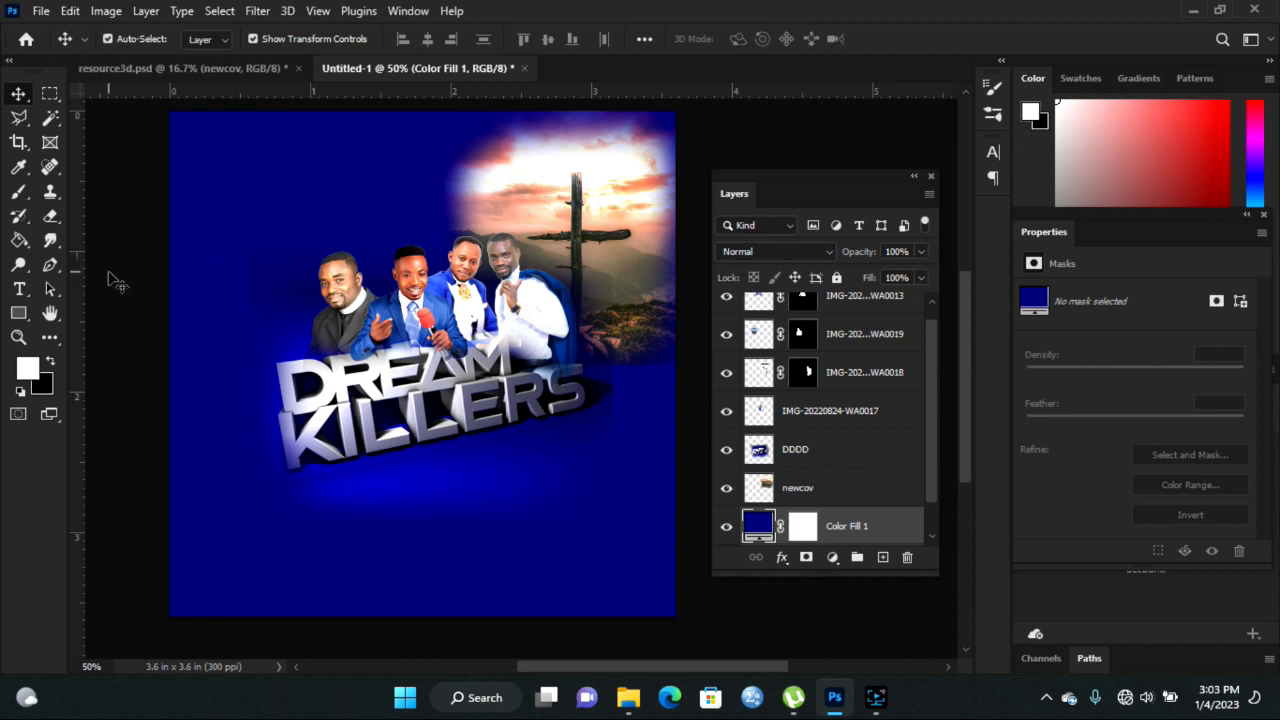
- Erase the newcov layer's left edge with the Eraser brush enlarged to 250
left_click(51, 219)
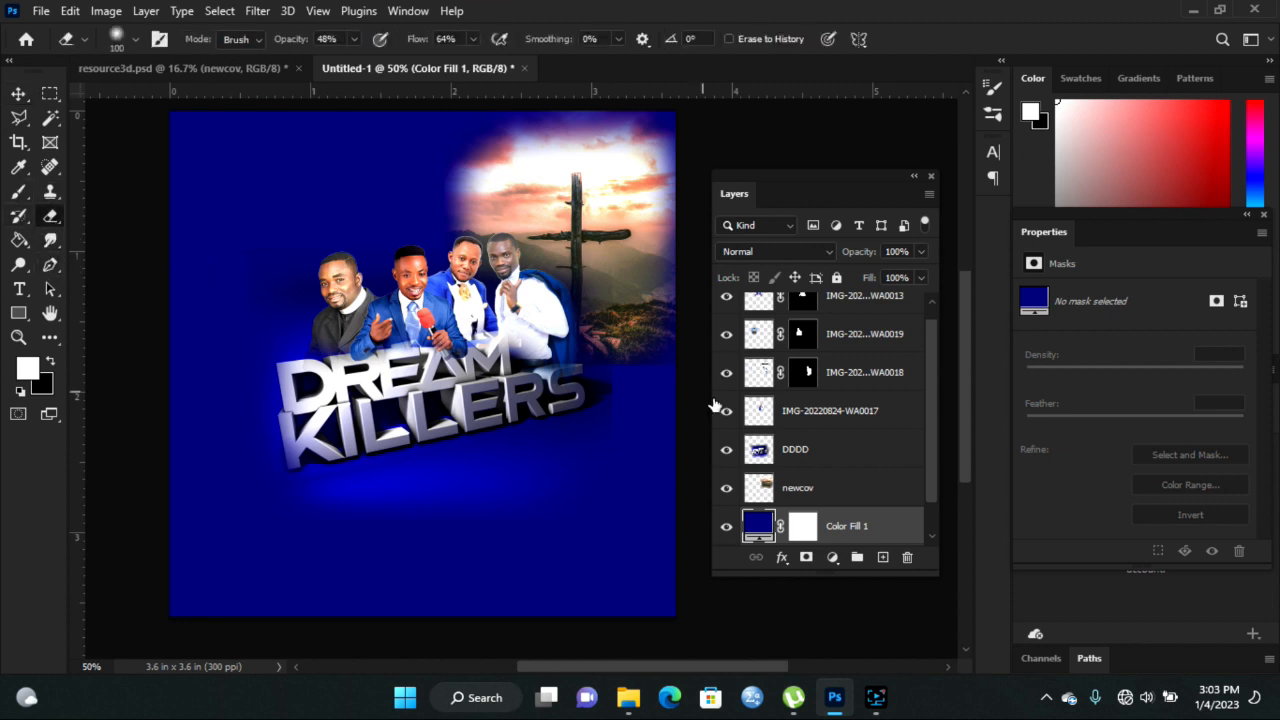
left_click(807, 486)
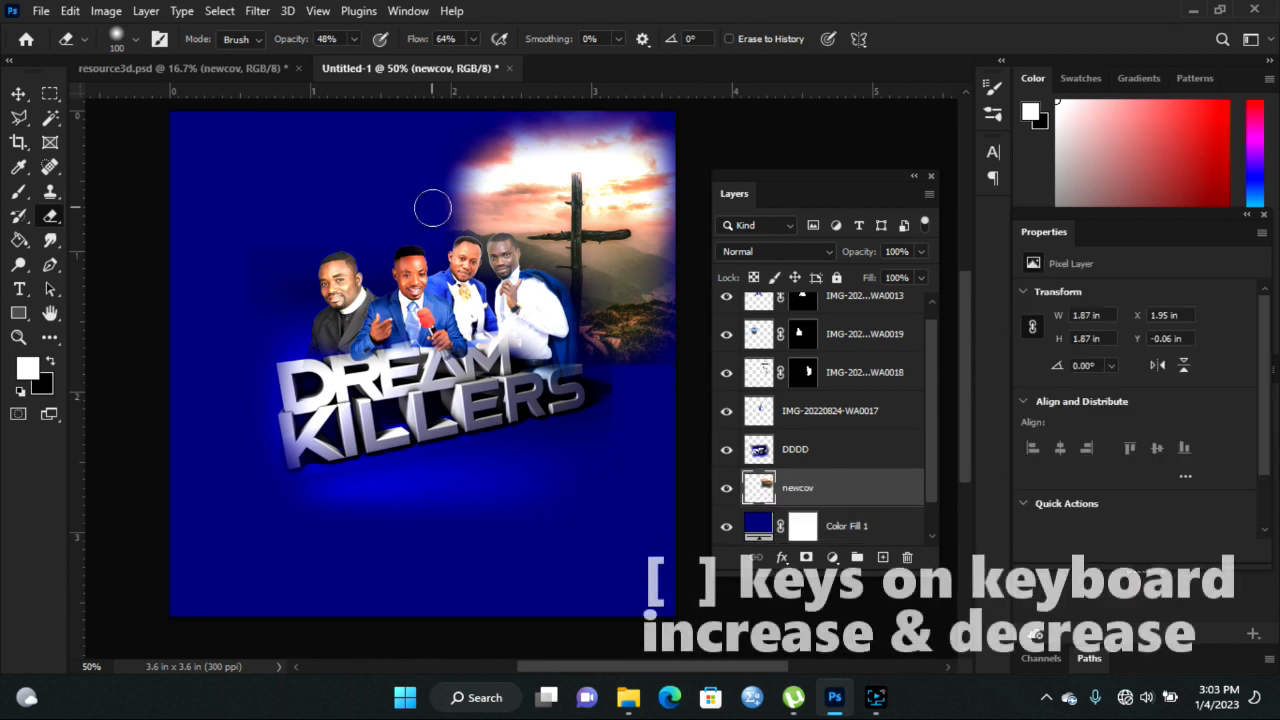
key("bracketright")
key("bracketright")
key("bracketright")
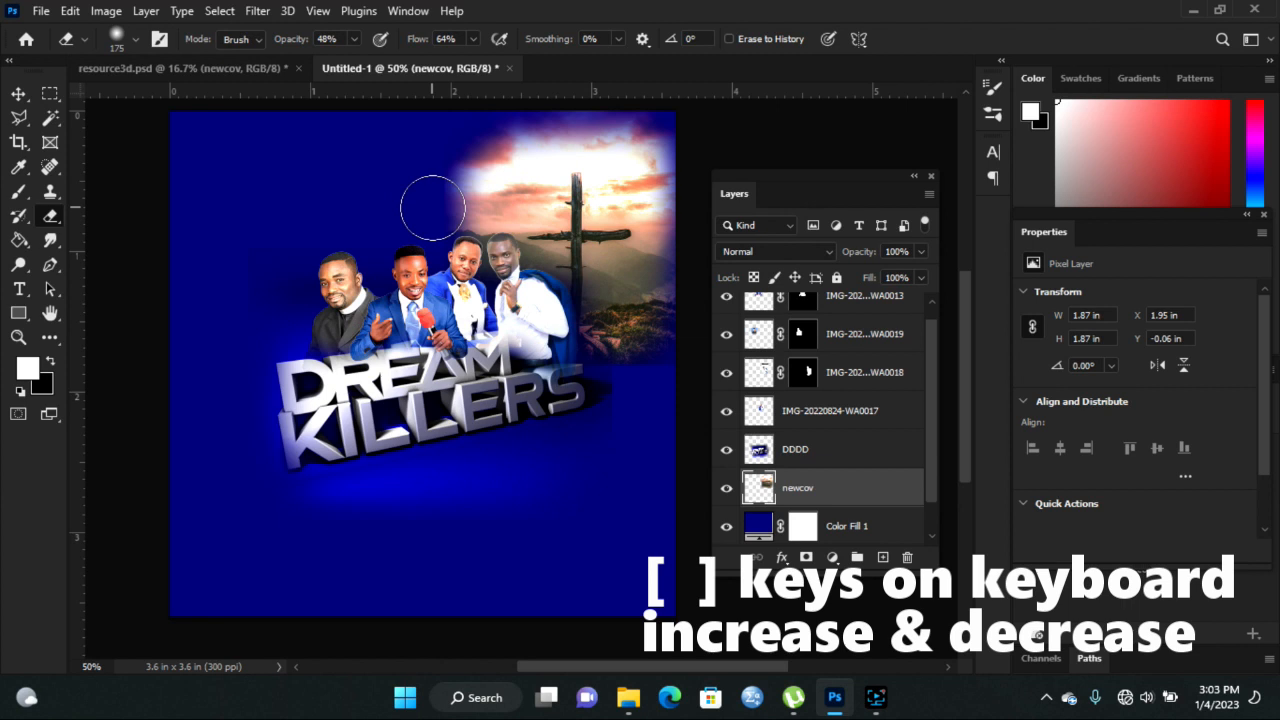
key("bracketright")
key("bracketright")
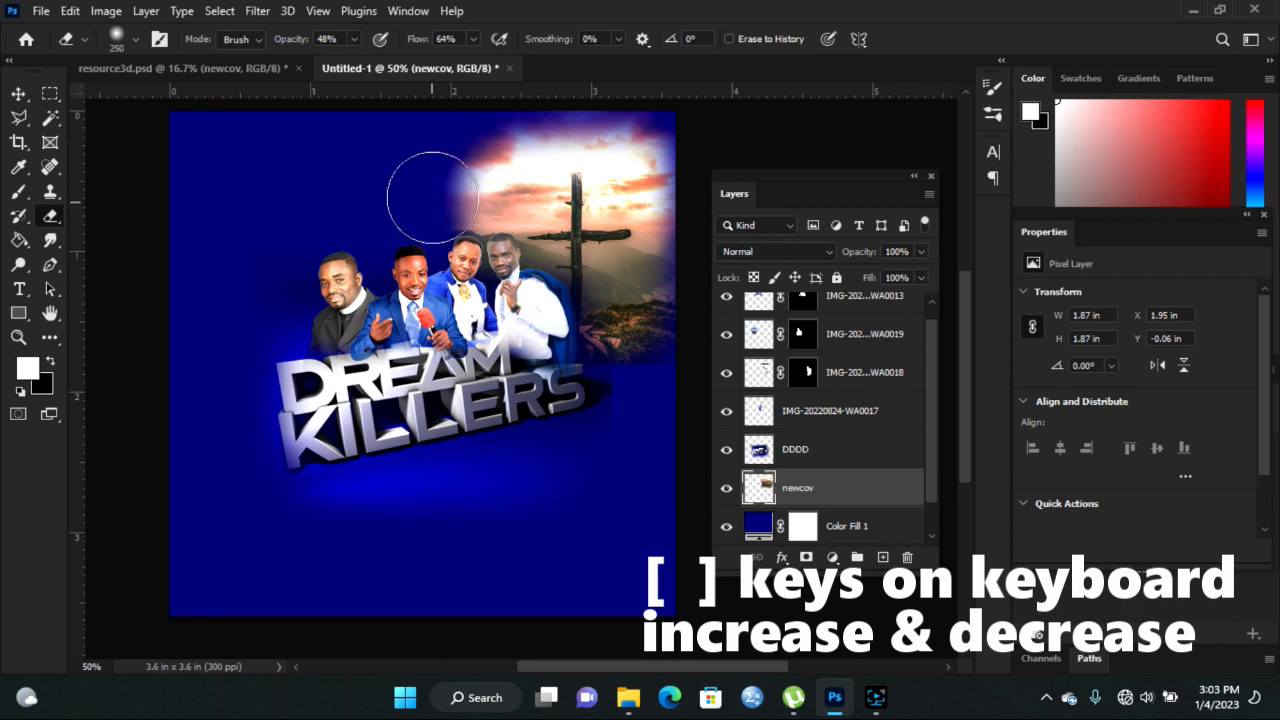
left_click(435, 188)
left_click(435, 188)
left_click(435, 188)
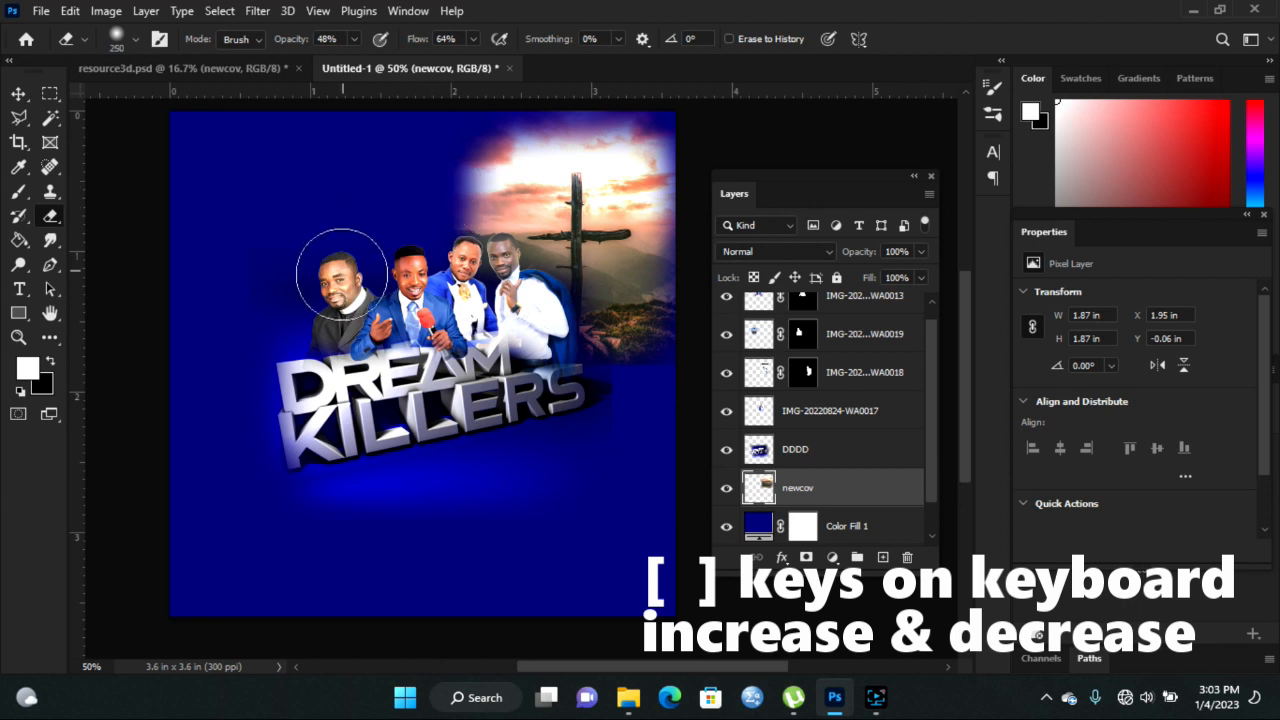
left_click(432, 189)
left_click(448, 196)
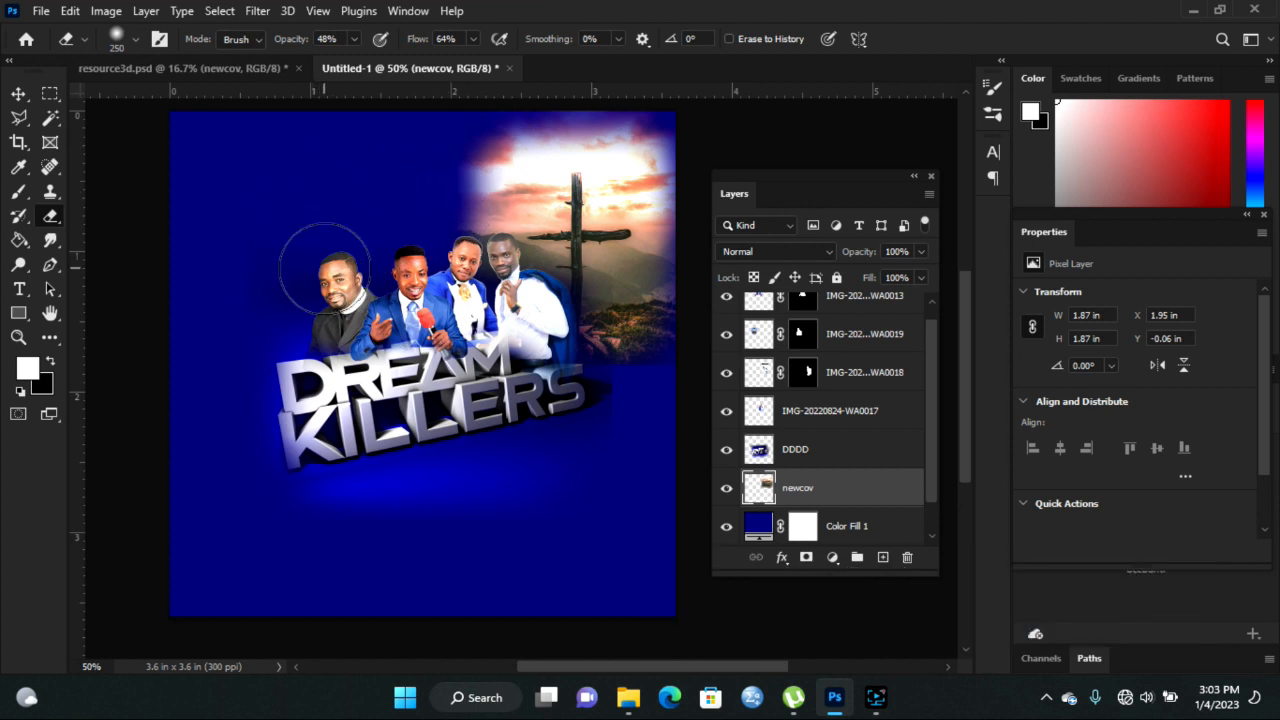
left_click(18, 93)
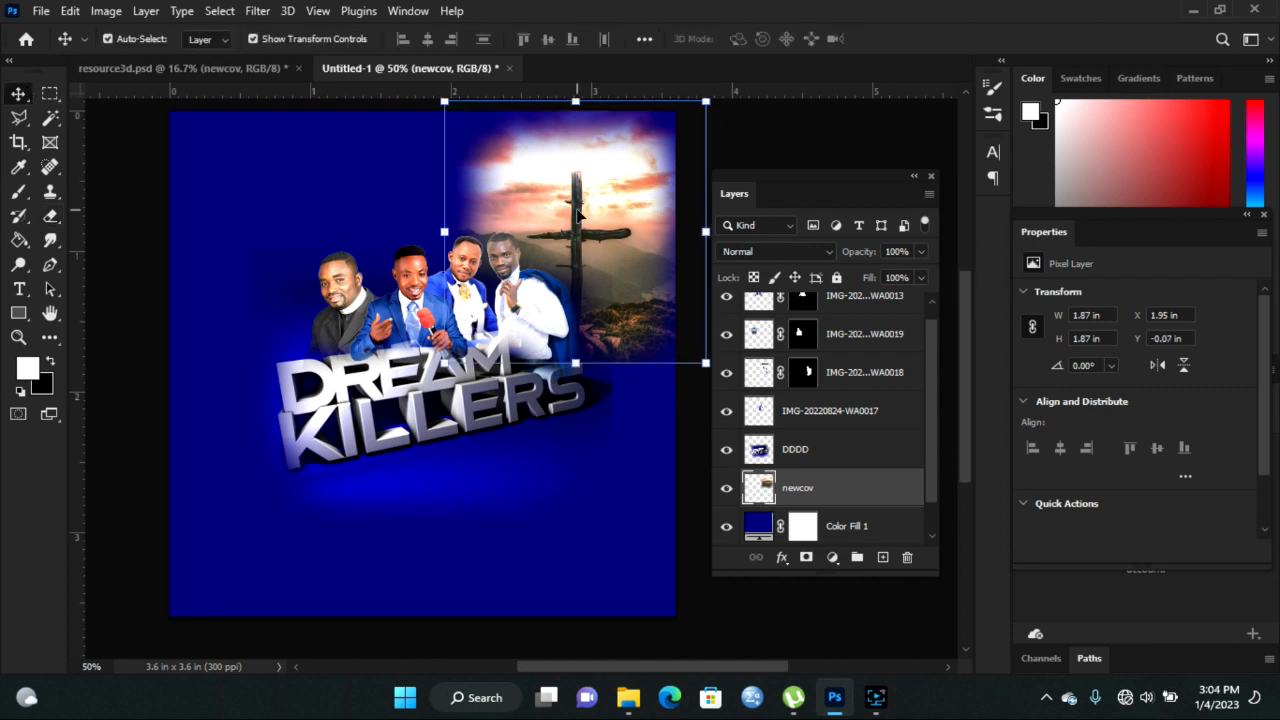
- Lower the newcov sunset layer's opacity from 100% to 29%
left_click_drag(609, 199, 606, 204)
left_click(921, 252)
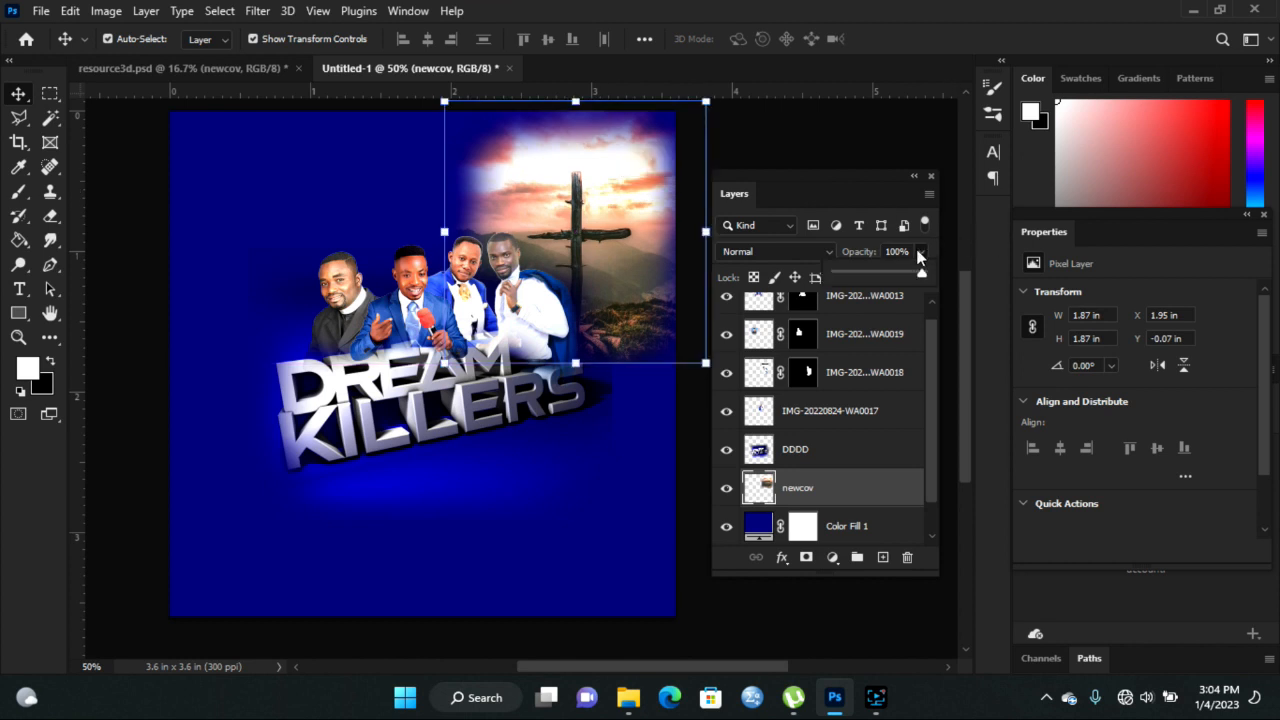
left_click_drag(920, 278, 875, 279)
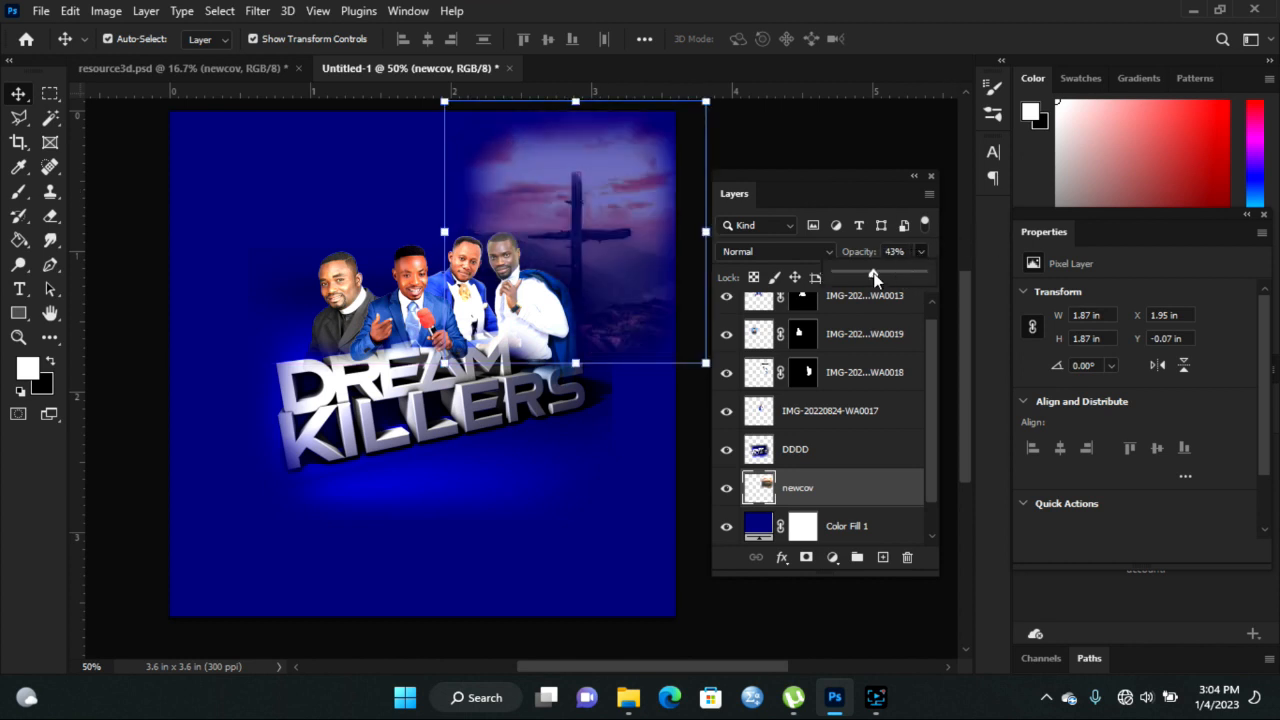
left_click_drag(868, 274, 861, 274)
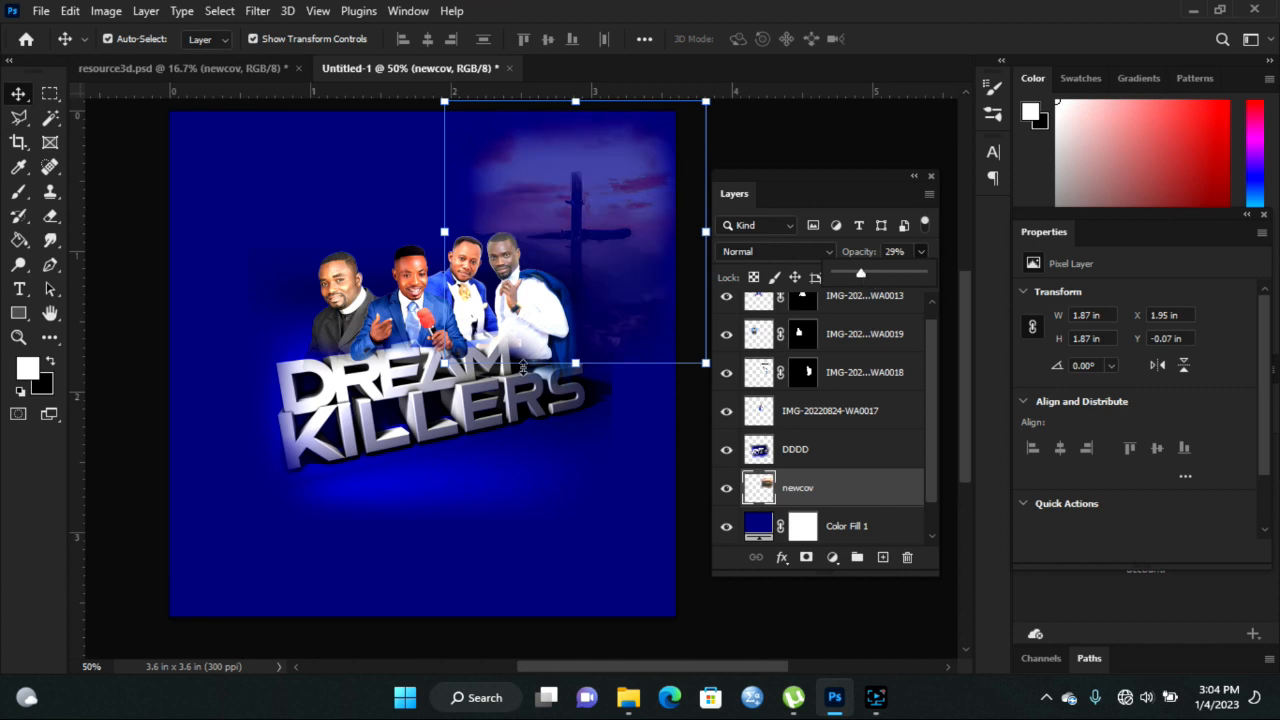
left_click(398, 388)
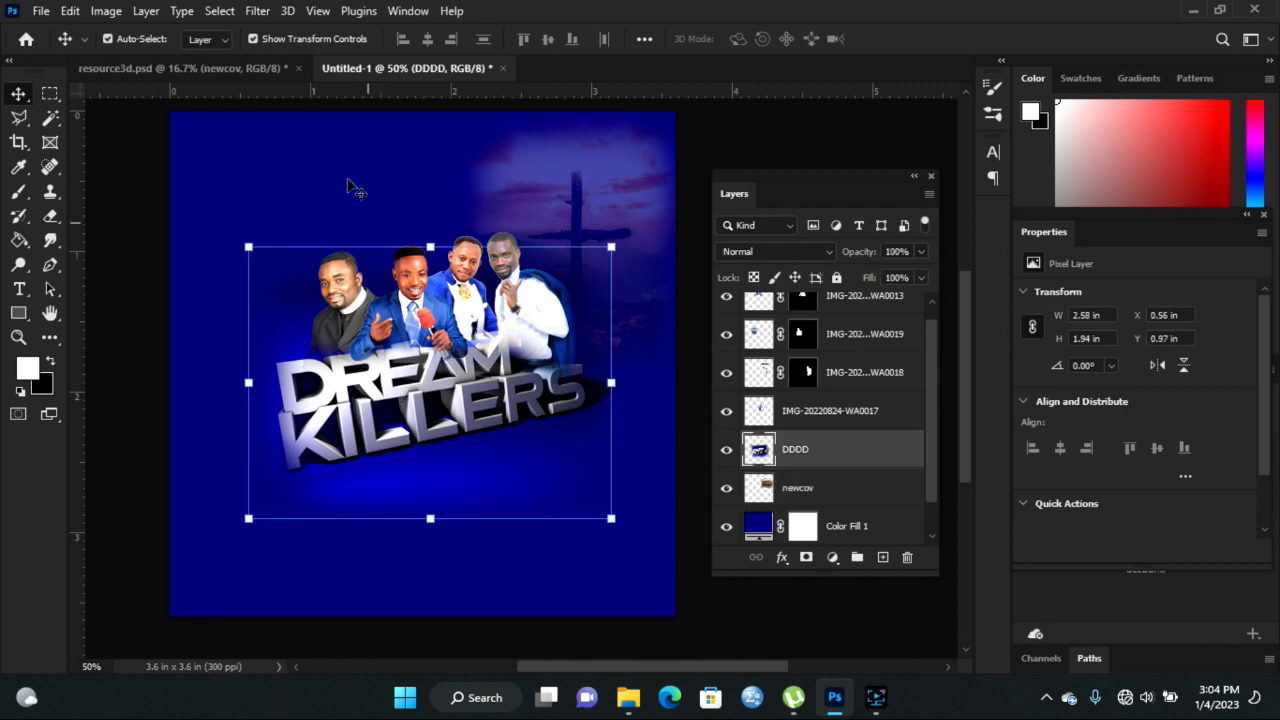
left_click(243, 68)
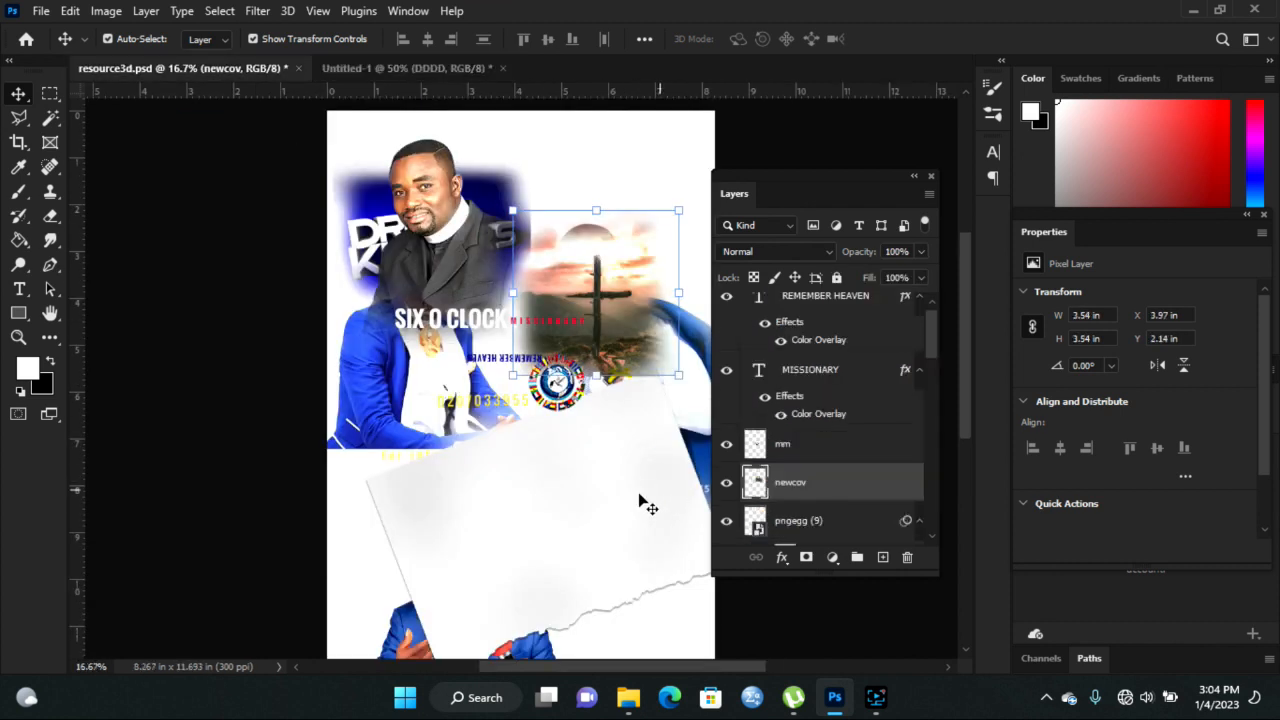
- Bring the pngegg torn-paper image into the flyer and enlarge it over the top-left corner
left_click_drag(523, 597, 398, 314)
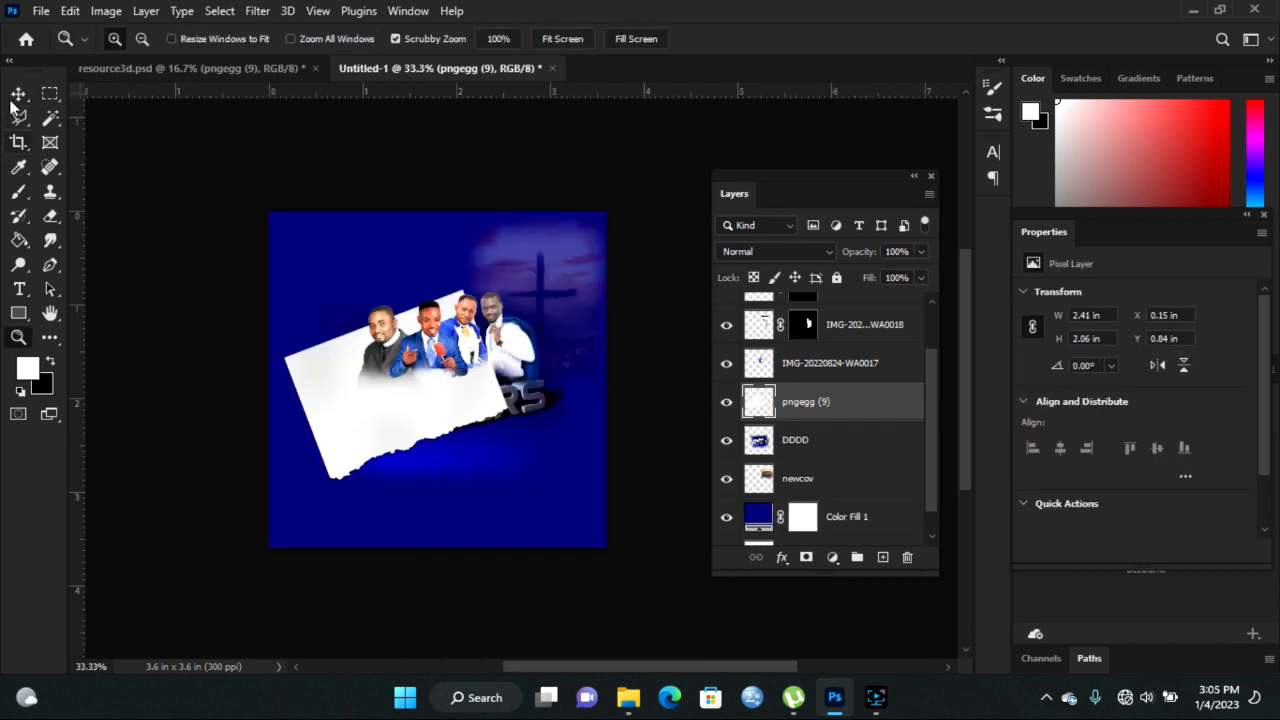
left_click(18, 95)
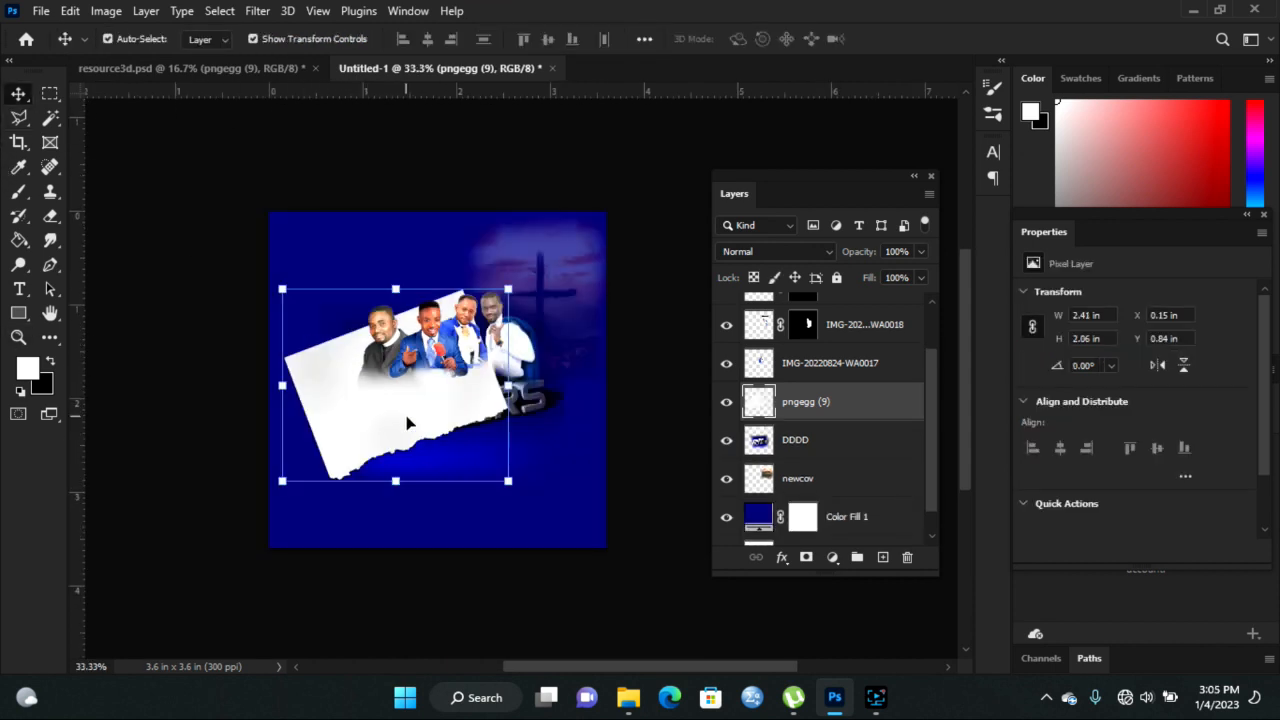
left_click_drag(406, 420, 351, 271)
left_click_drag(451, 133, 524, 78)
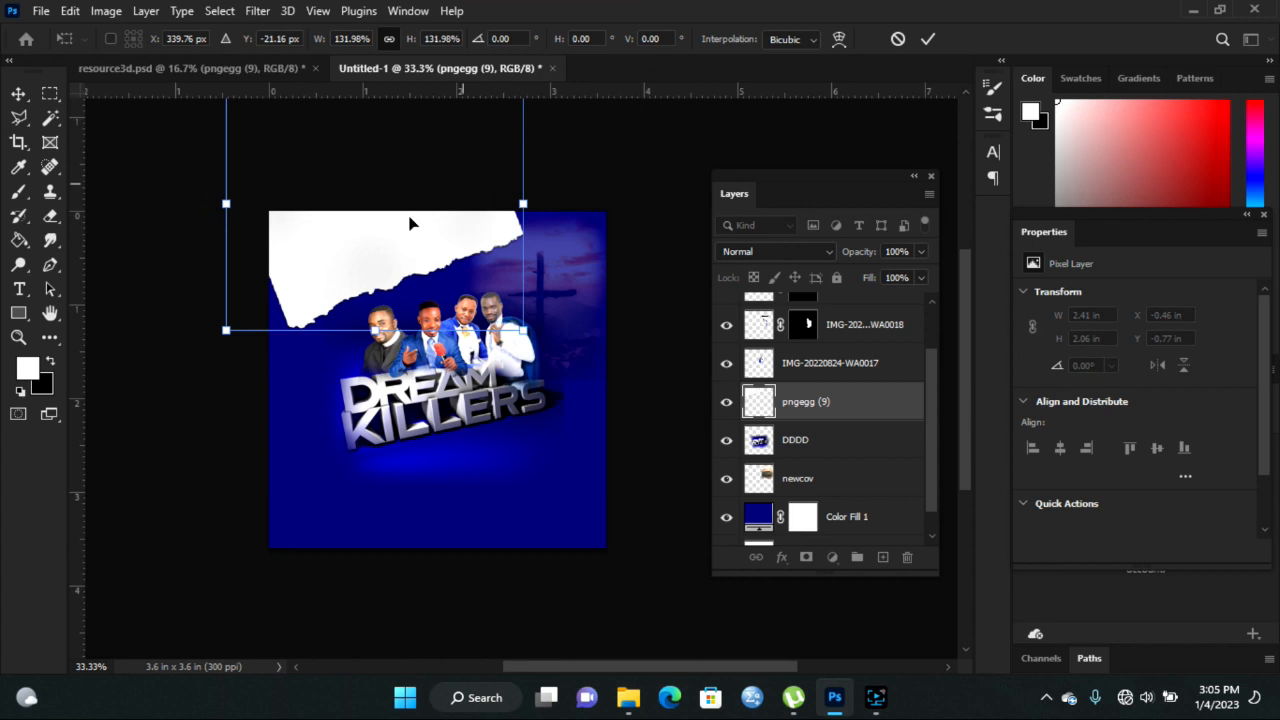
left_click_drag(218, 334, 203, 349)
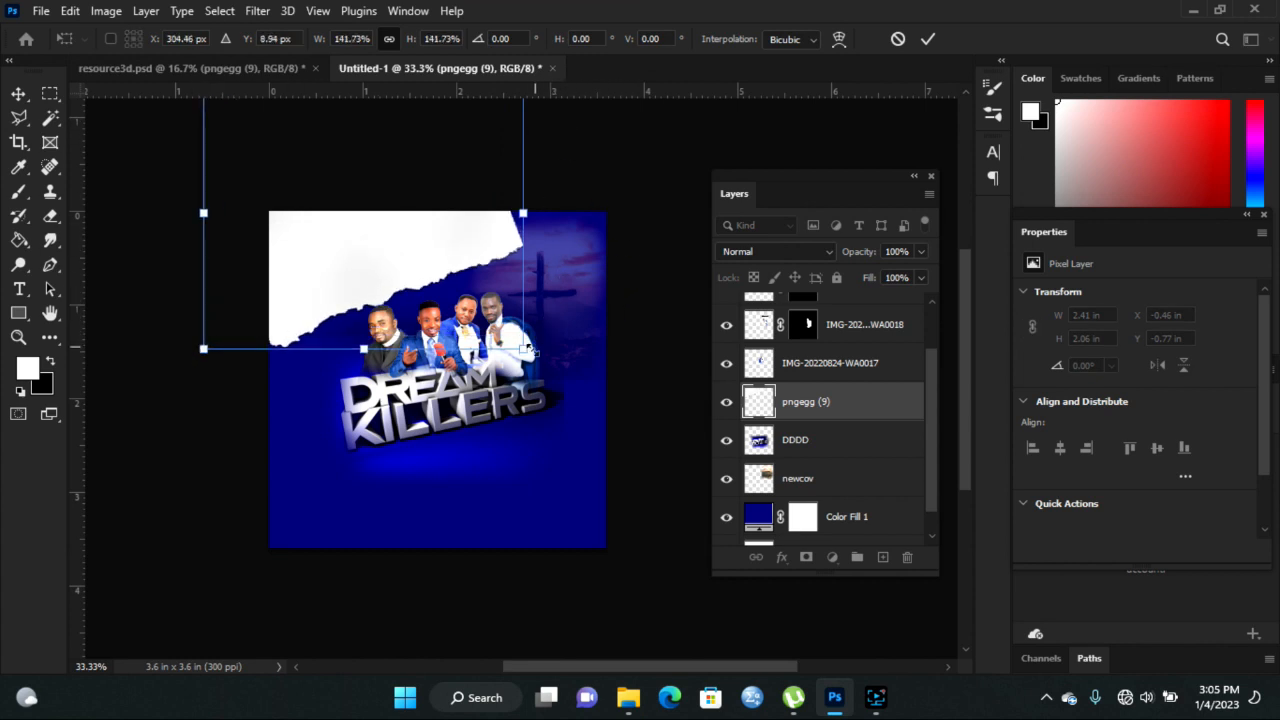
left_click_drag(531, 354, 580, 354)
left_click_drag(502, 250, 489, 186)
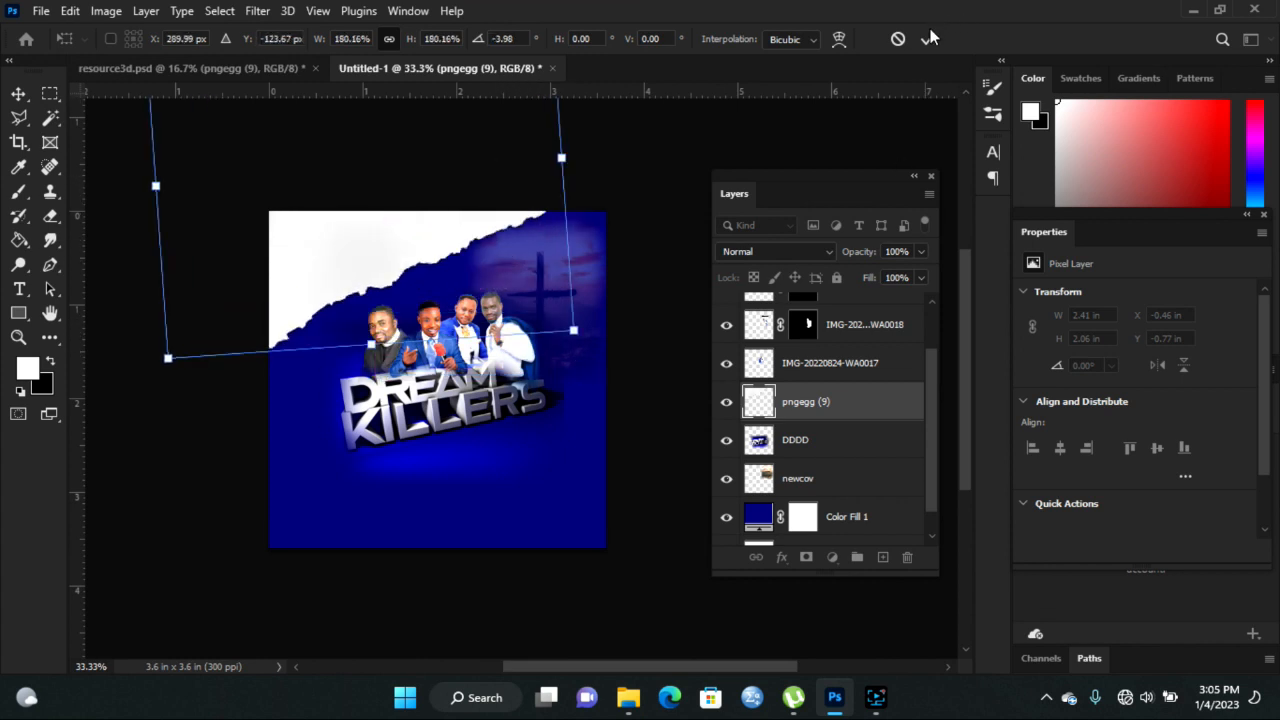
left_click(925, 38)
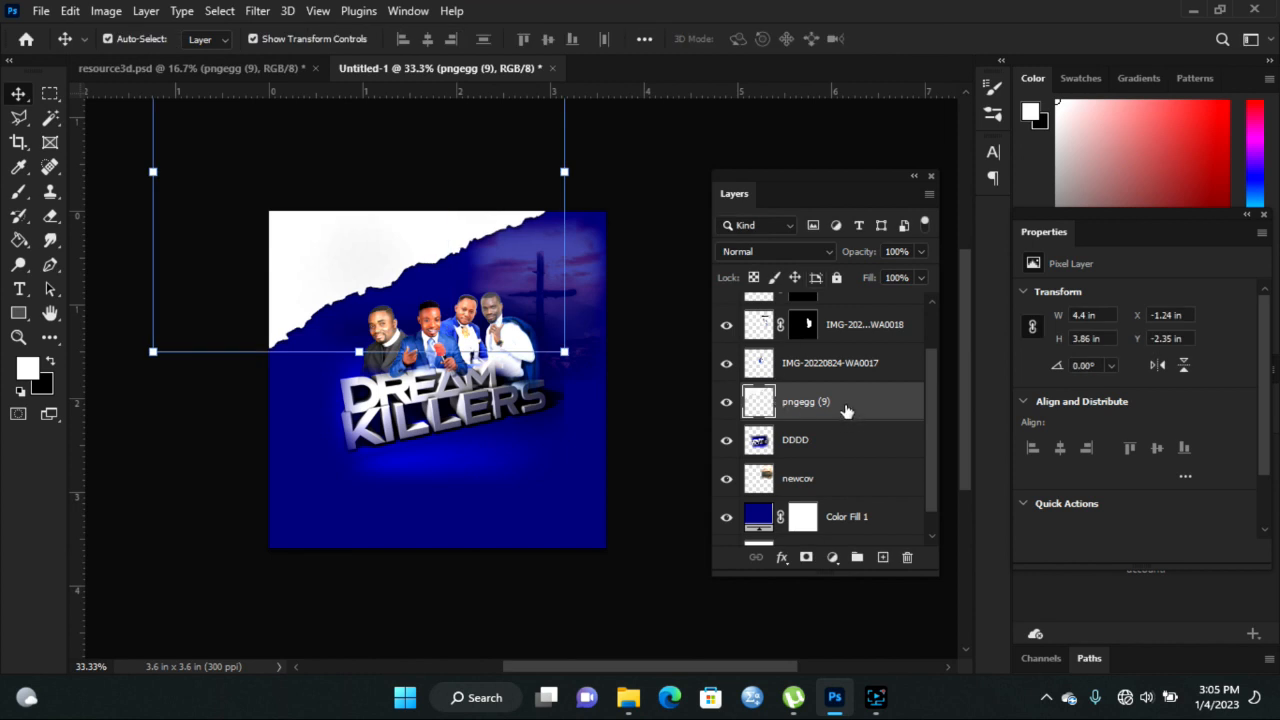
- Duplicate the torn-paper layer and rotate the copy over the bottom-right corner
left_click_drag(845, 410, 883, 557)
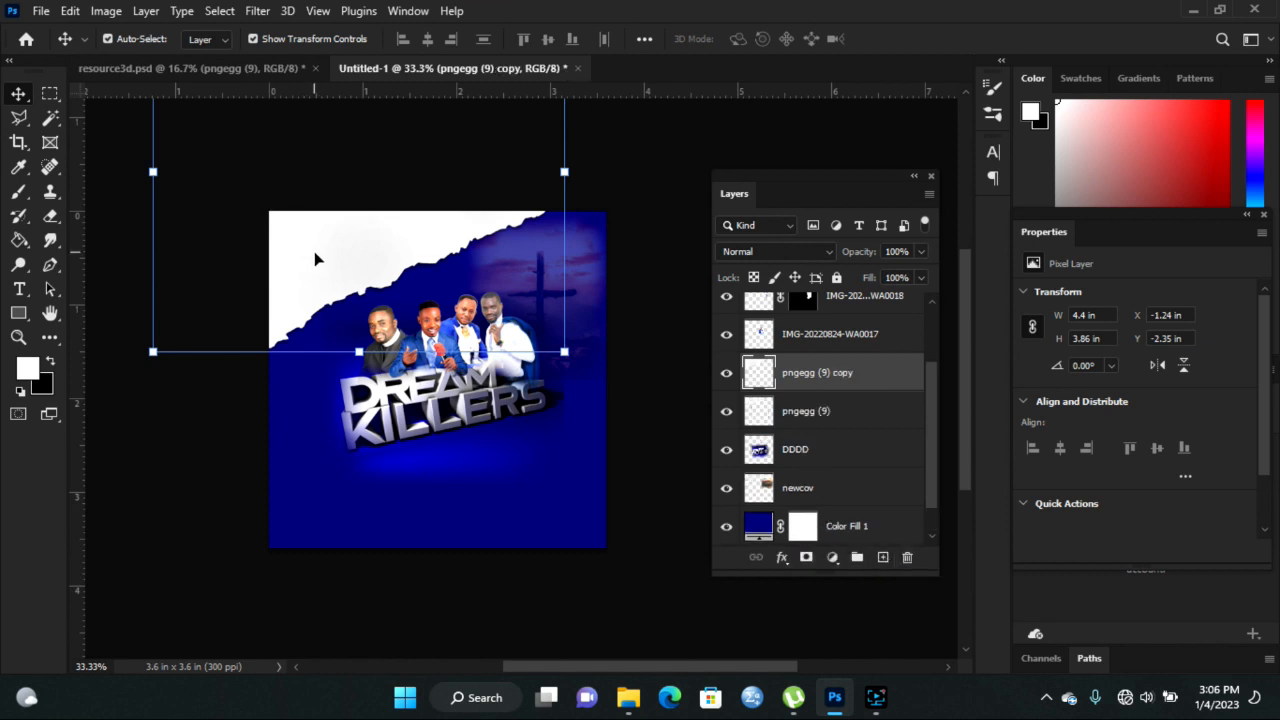
left_click_drag(335, 262, 441, 515)
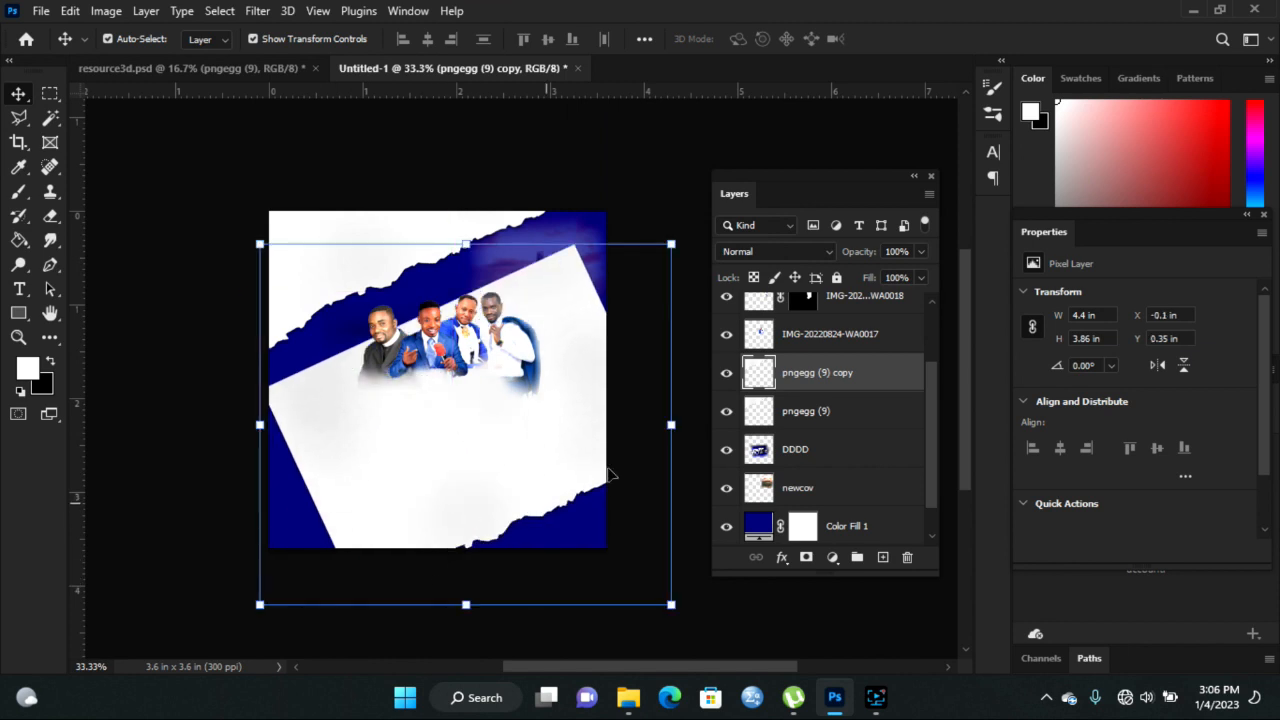
left_click_drag(686, 222, 374, 517)
left_click_drag(417, 426, 534, 609)
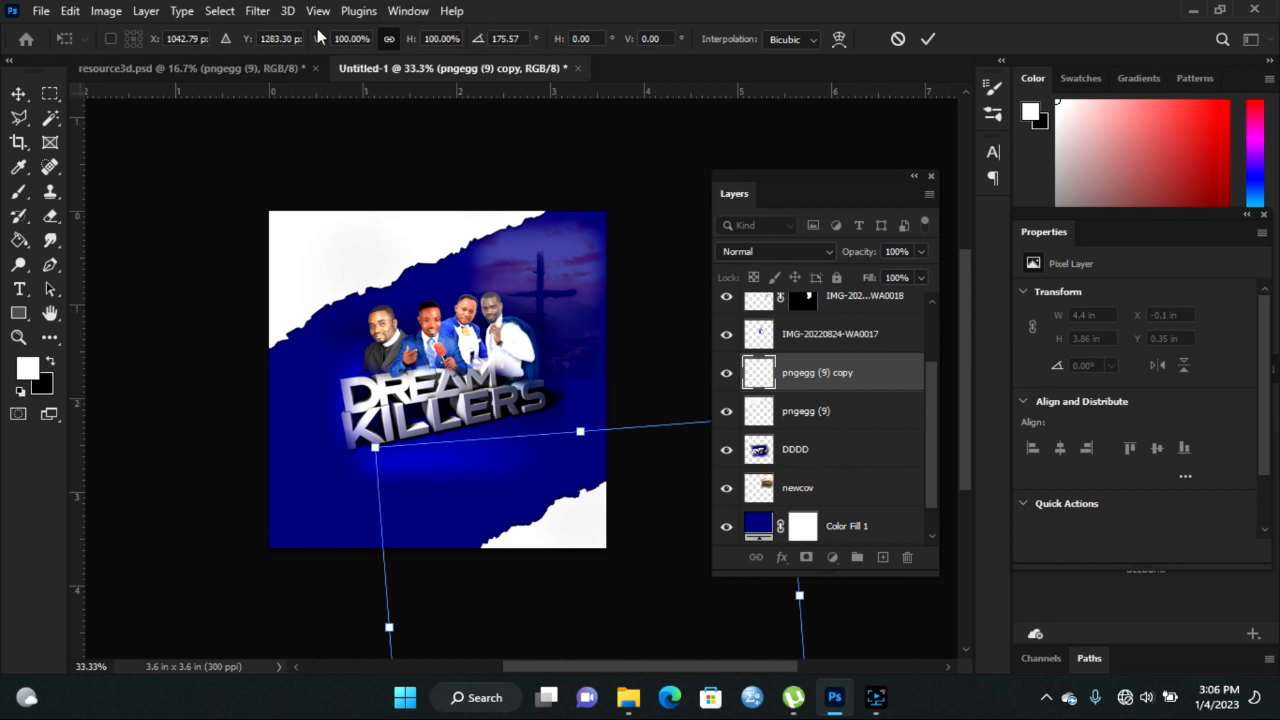
left_click(199, 65)
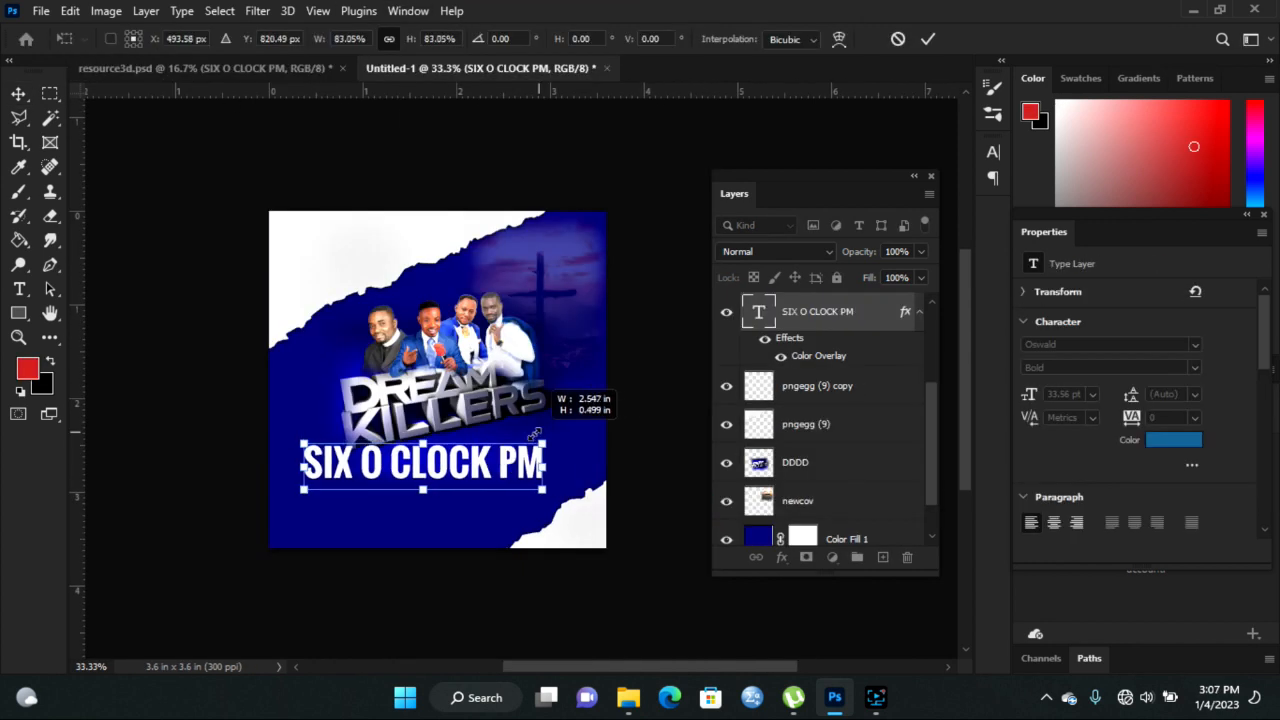
- Shrink the SIX O CLOCK PM text in two passes, zooming the view to 50%
left_click_drag(548, 460, 414, 477)
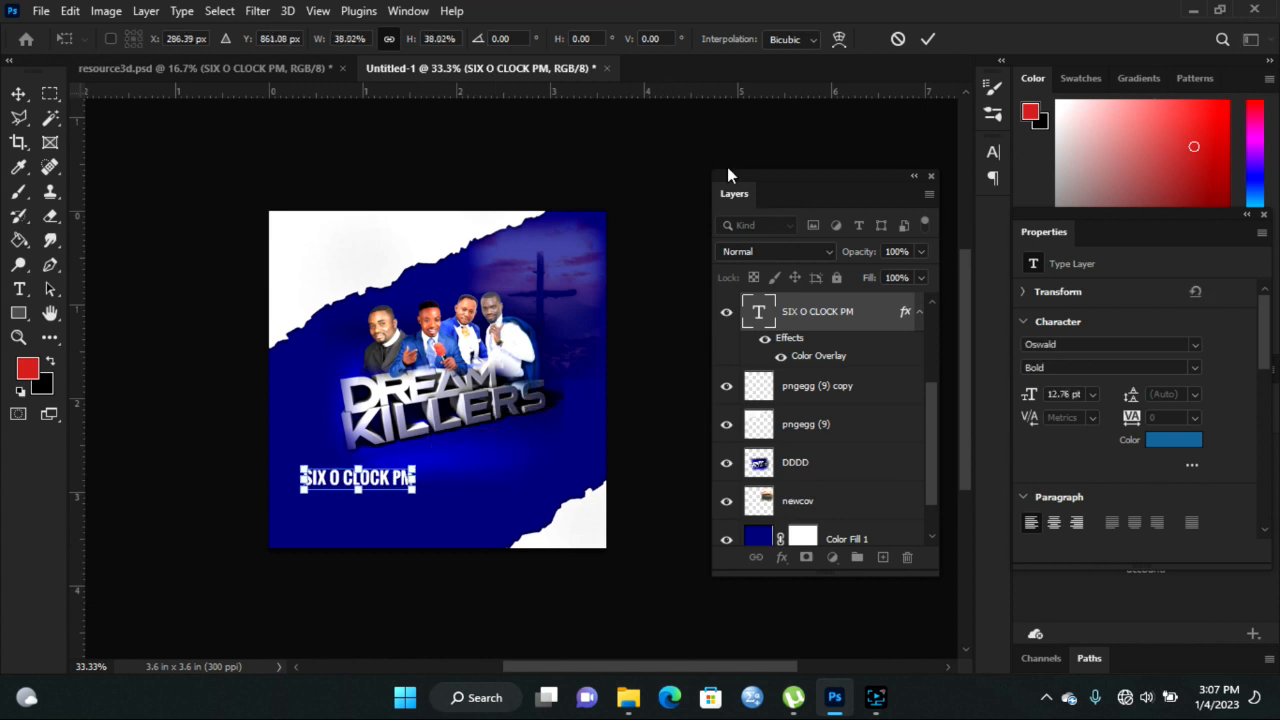
left_click(928, 38)
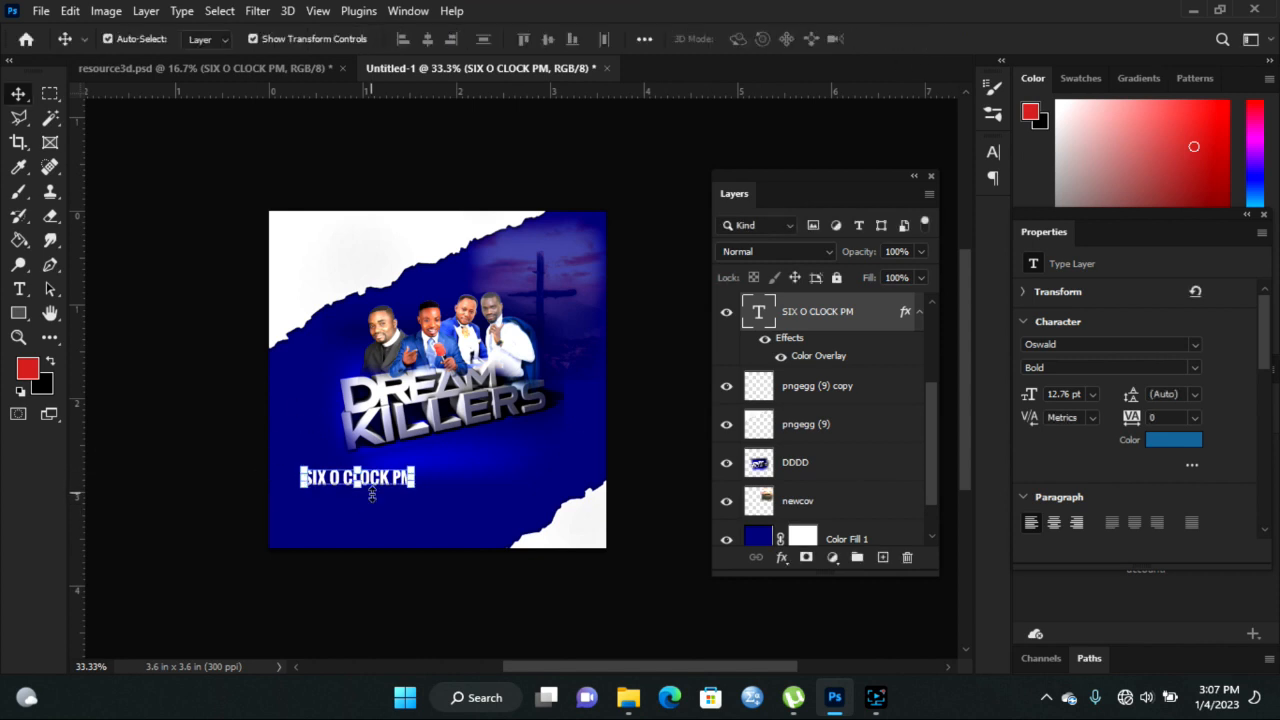
left_click(18, 337)
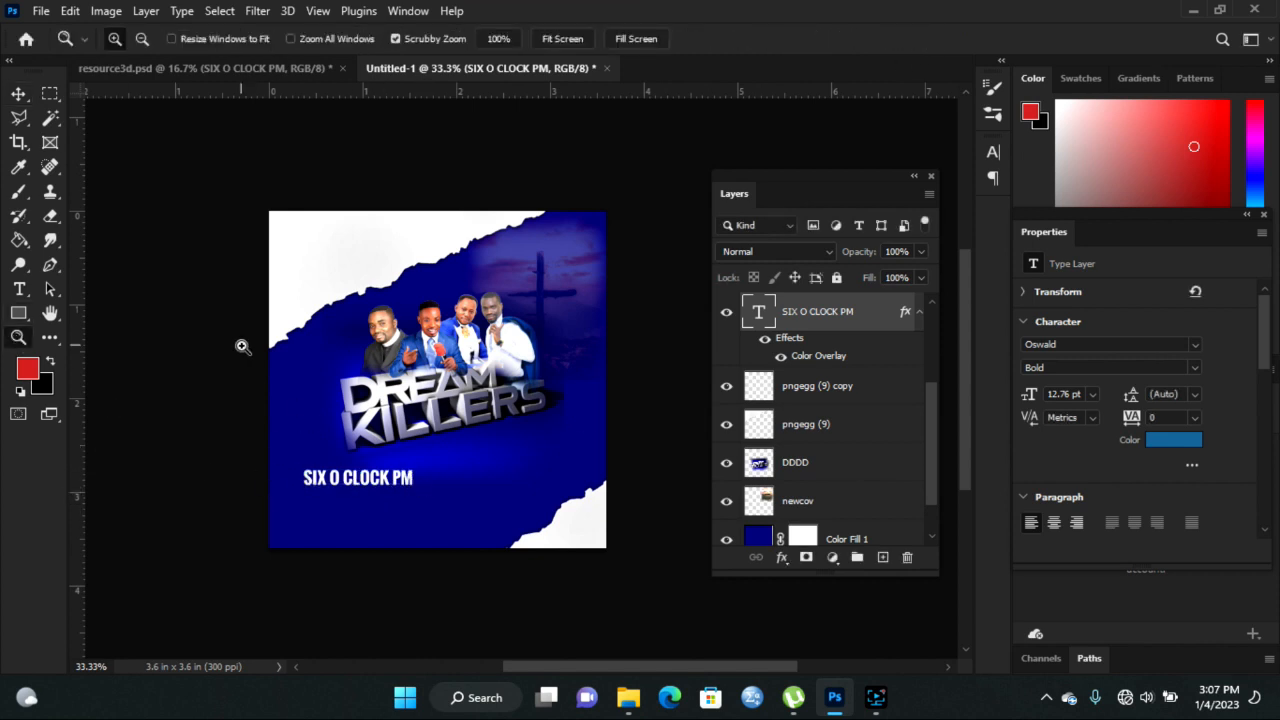
left_click(457, 517)
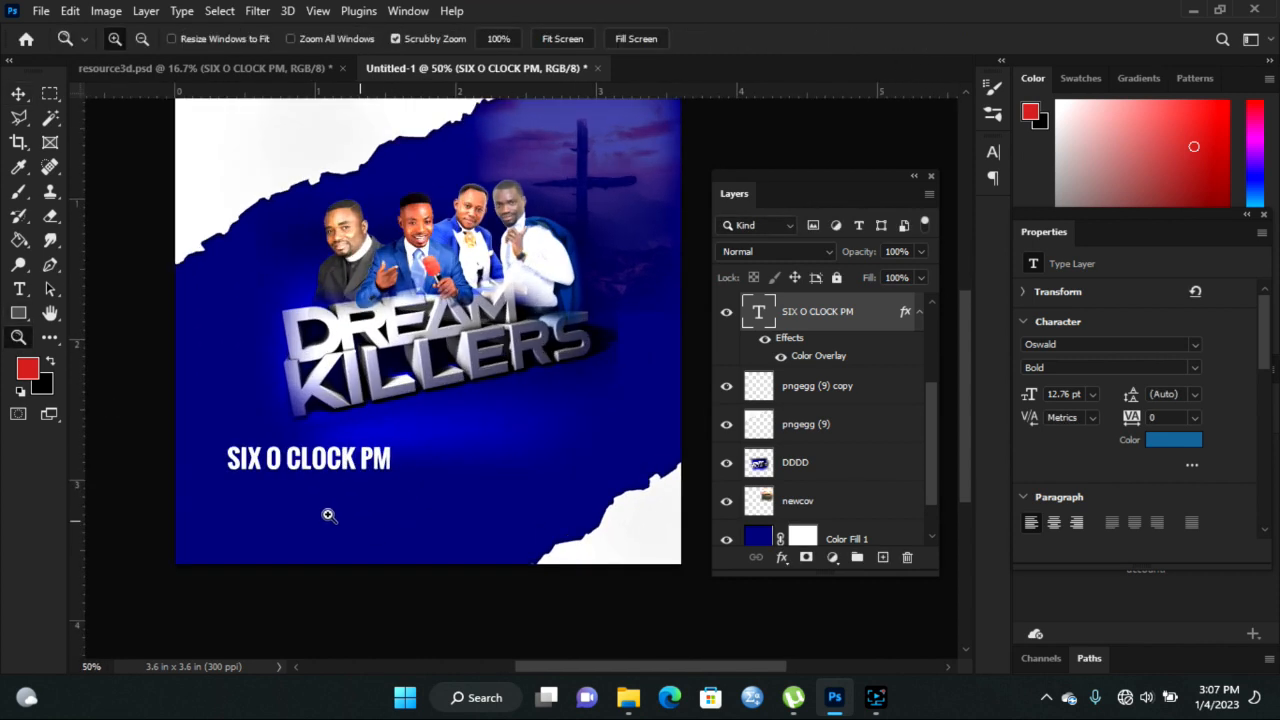
left_click(18, 93)
left_click_drag(397, 447, 491, 446)
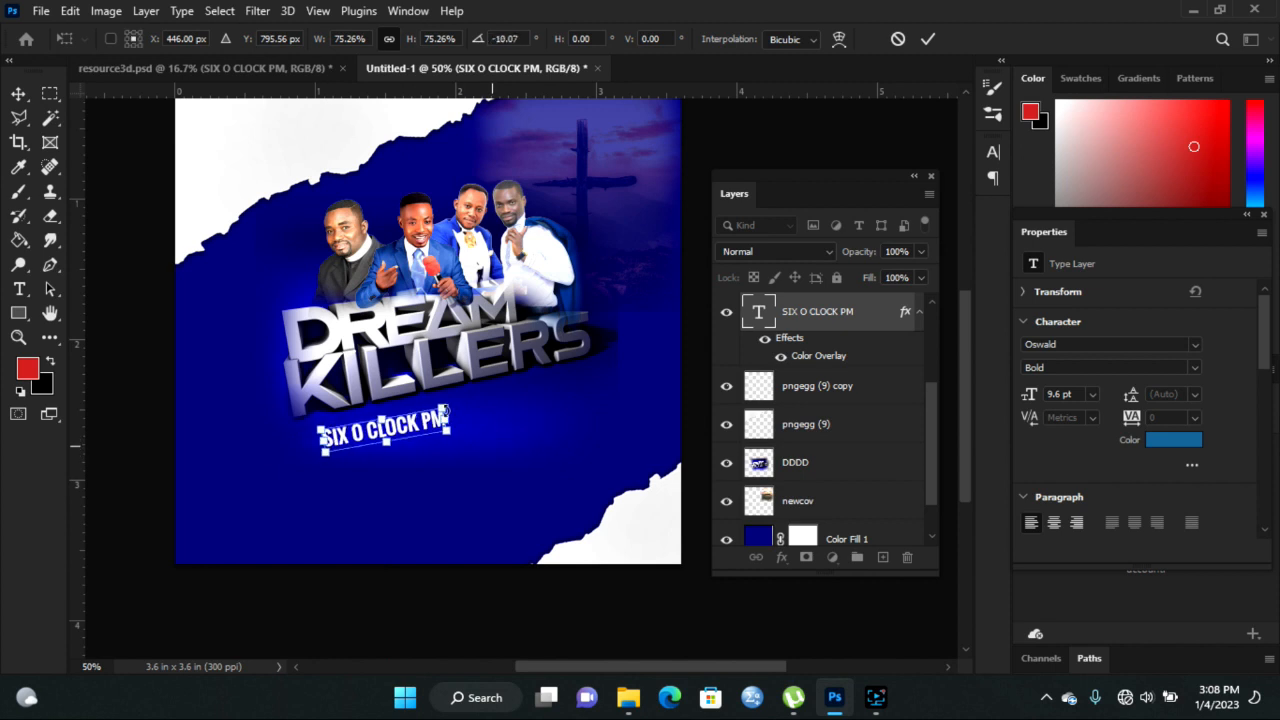
left_click_drag(449, 400, 454, 391)
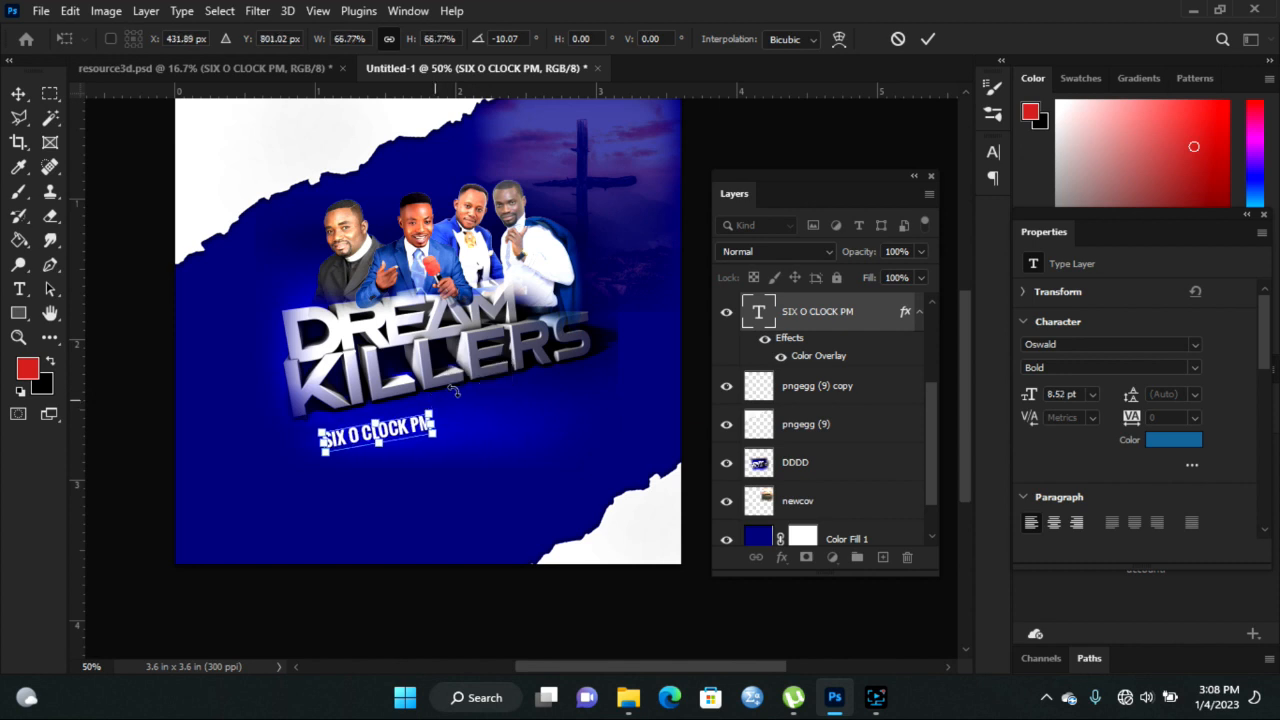
left_click(928, 41)
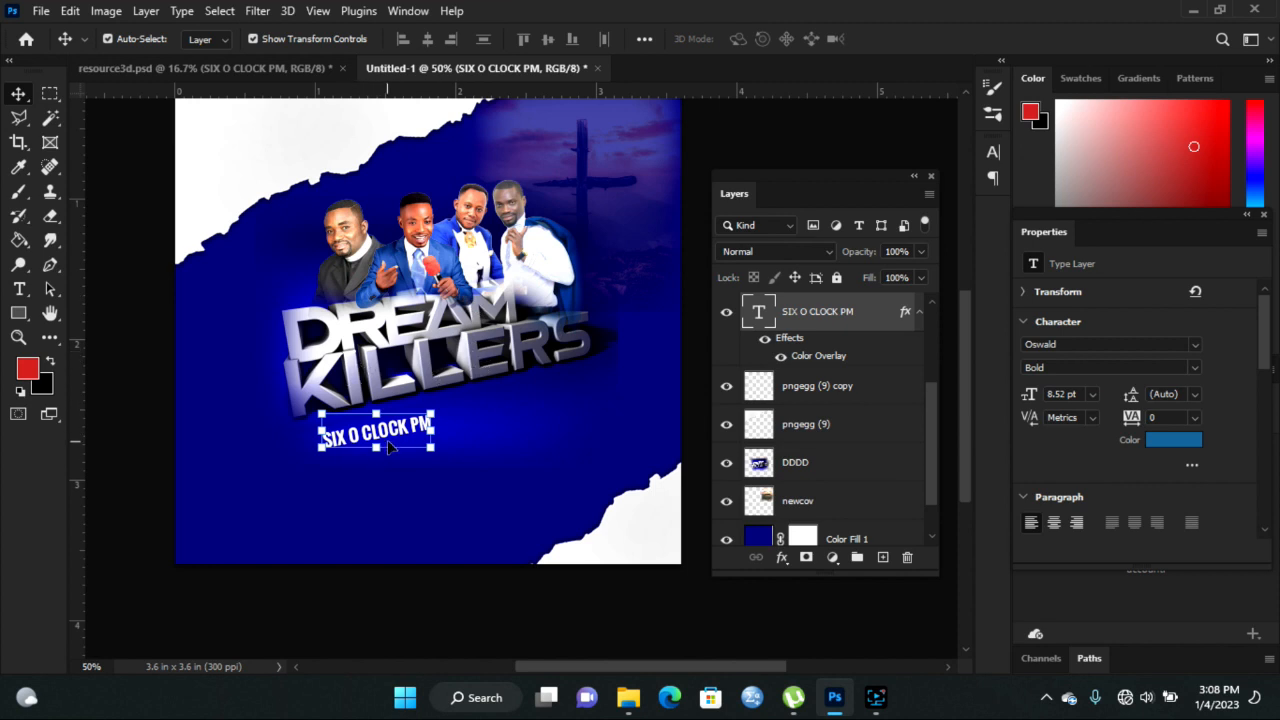
- Nudge SIX O CLOCK PM slightly left and up, then start a text line left of the title
mouse_move(399, 436)
left_mouse_down()
mouse_move(387, 438)
mouse_move(403, 444)
left_mouse_up()
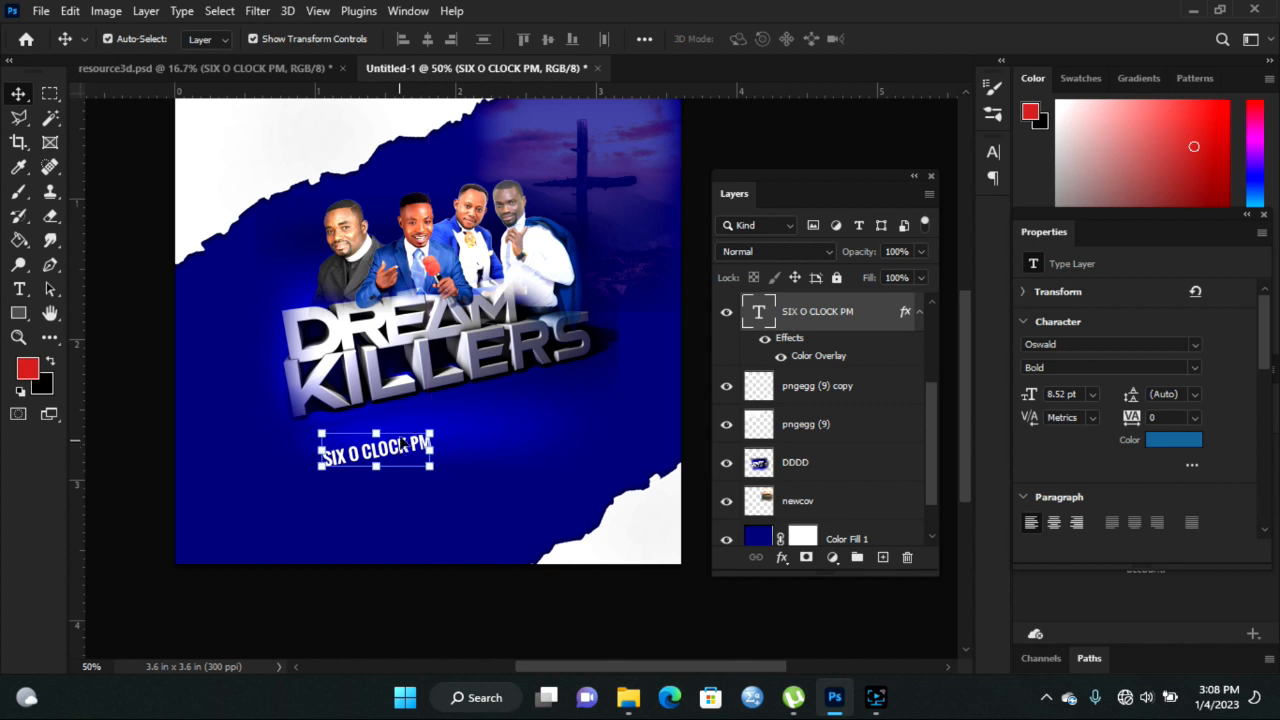
key("Up")
key("Up")
key("Up")
key("Up")
key("Up")
key("Up")
key("Up")
key("Up")
key("Up")
key("Up")
key("Up")
key("Up")
key("Up")
key("Up")
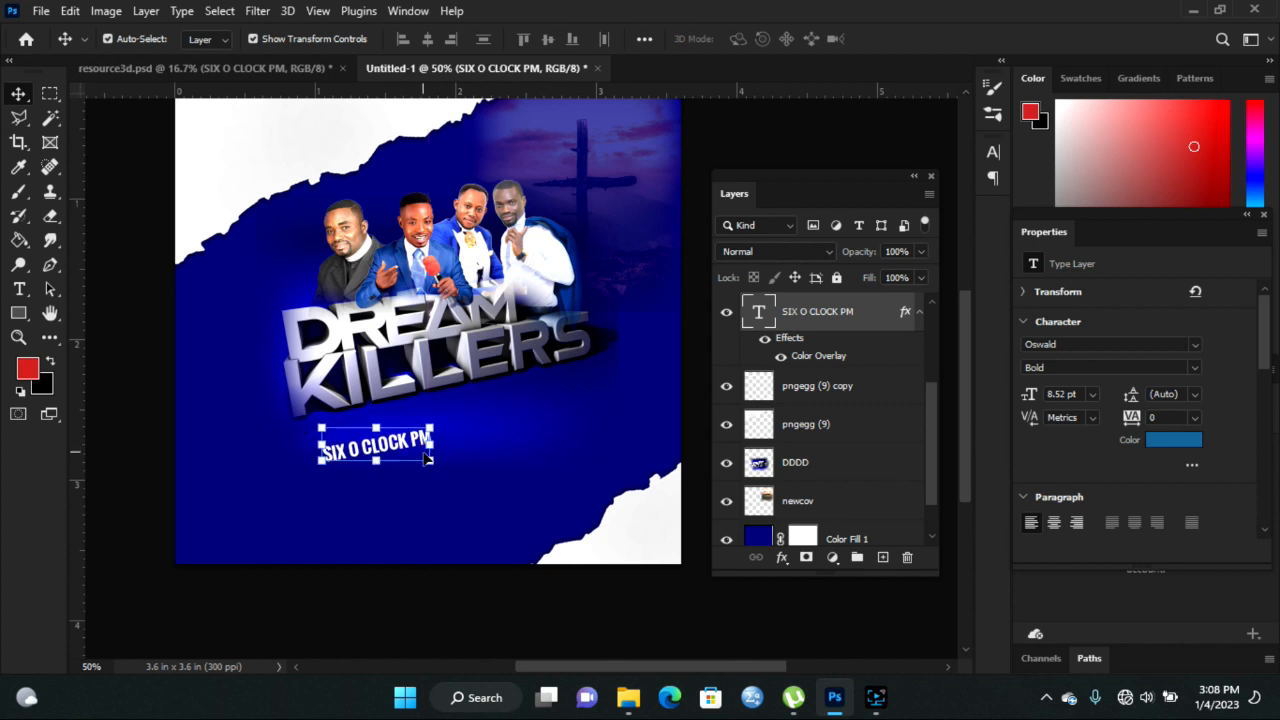
key("Up")
key("Up")
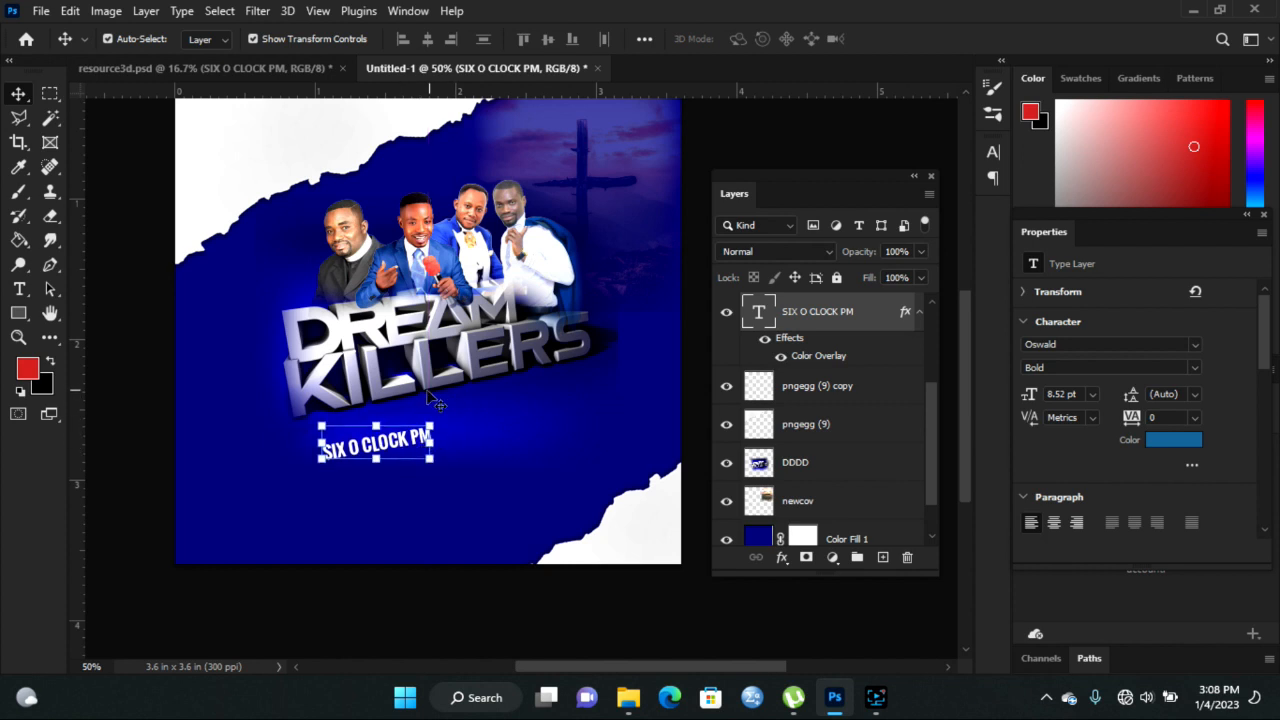
key("t")
left_click(216, 347)
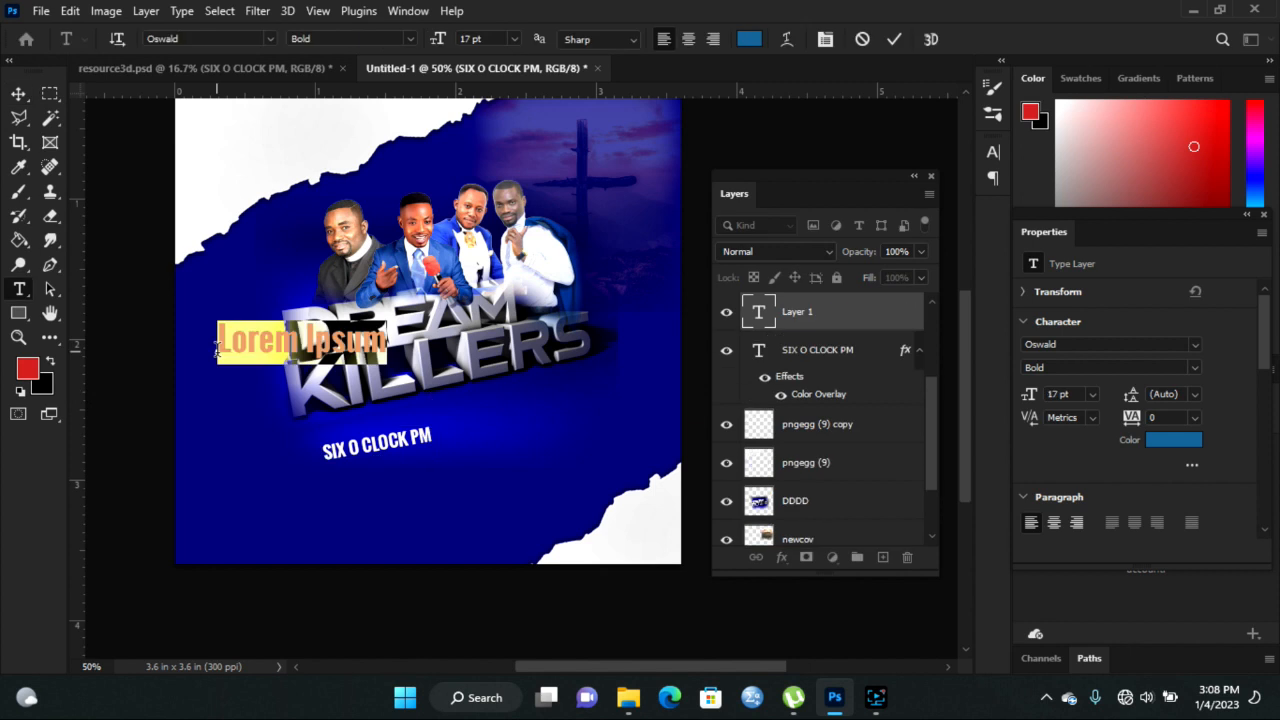
- Type the word Theme and shrink it slightly
type("Th")
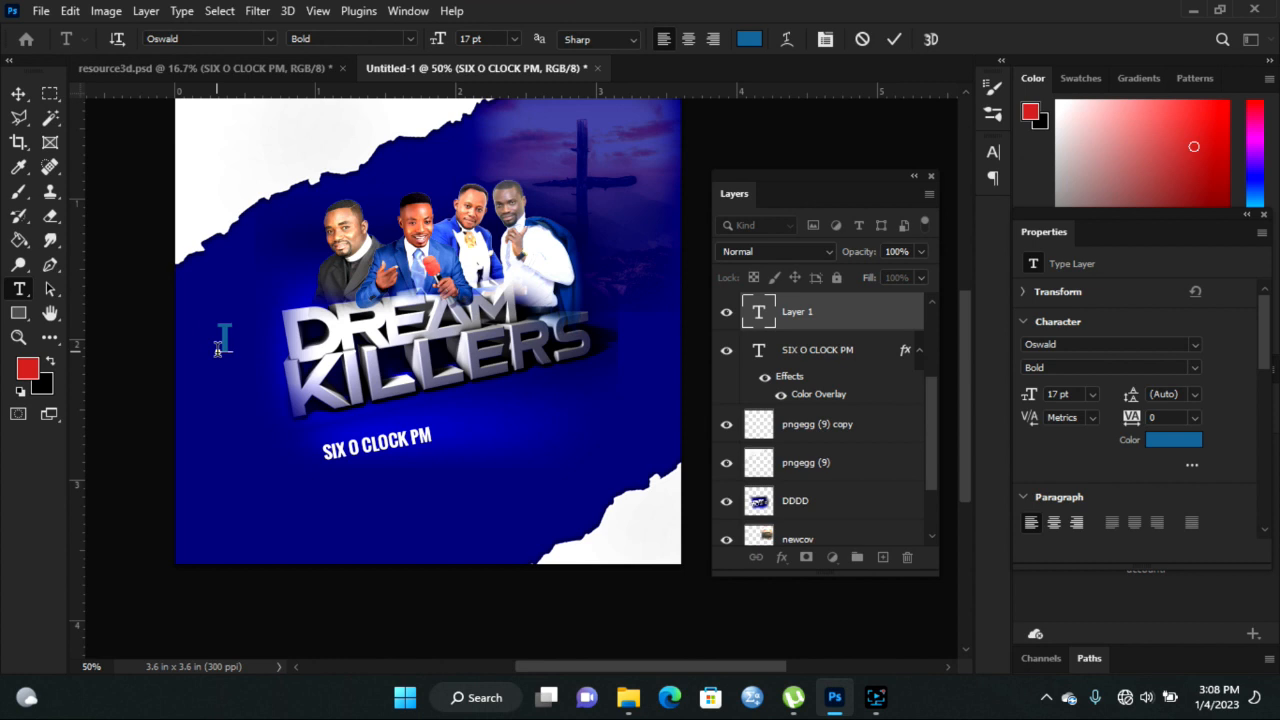
type("eme")
left_click(19, 93)
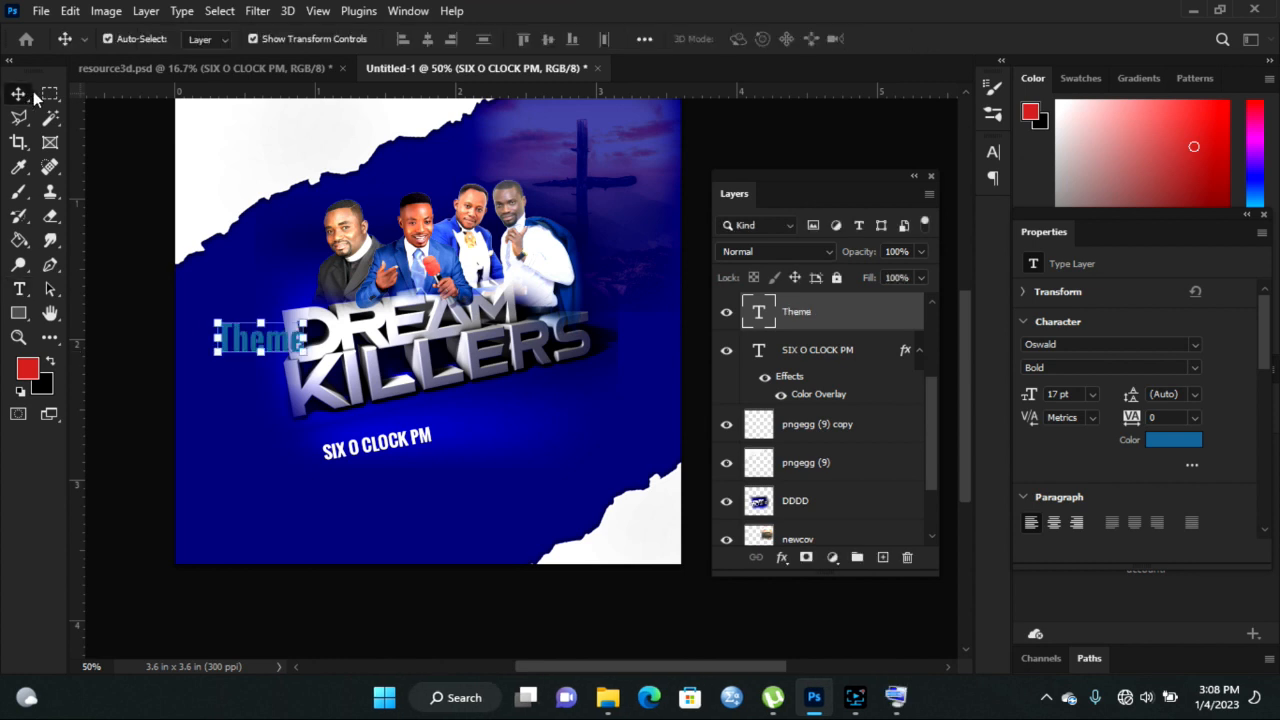
left_click_drag(304, 319, 296, 290)
left_click(928, 38)
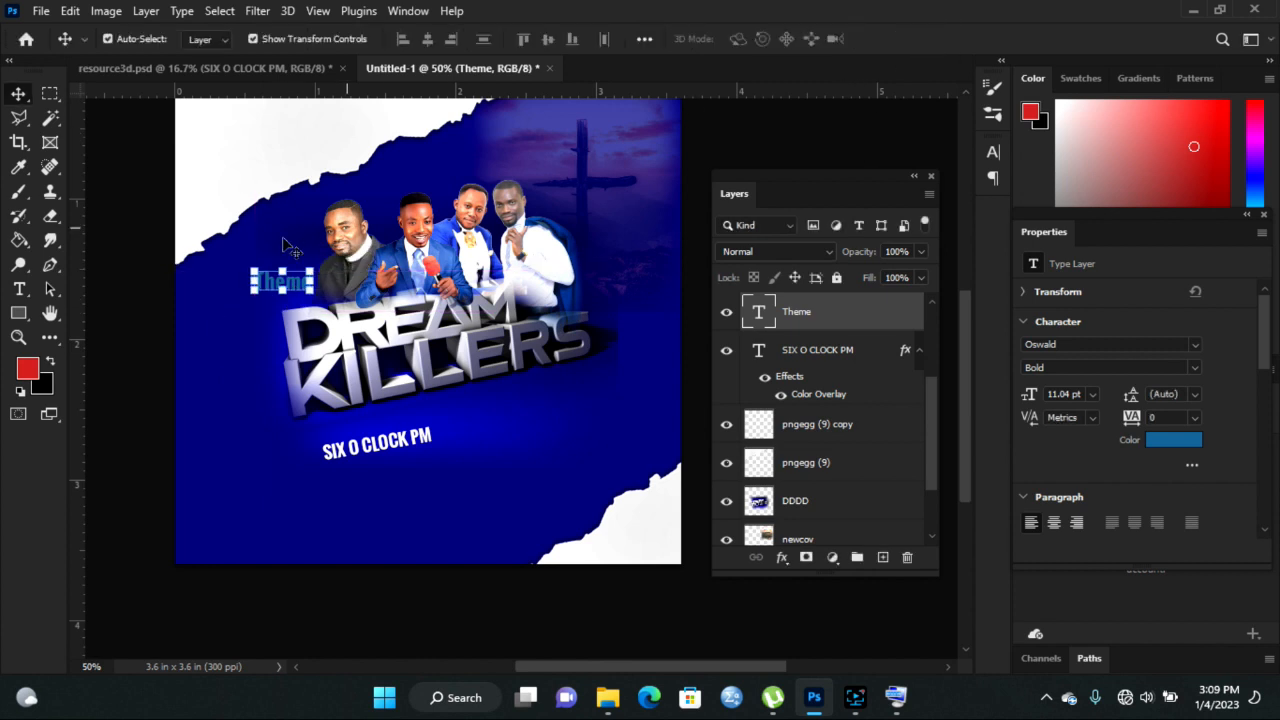
- Set the Theme text's font to Tuesday Night
left_click(19, 289)
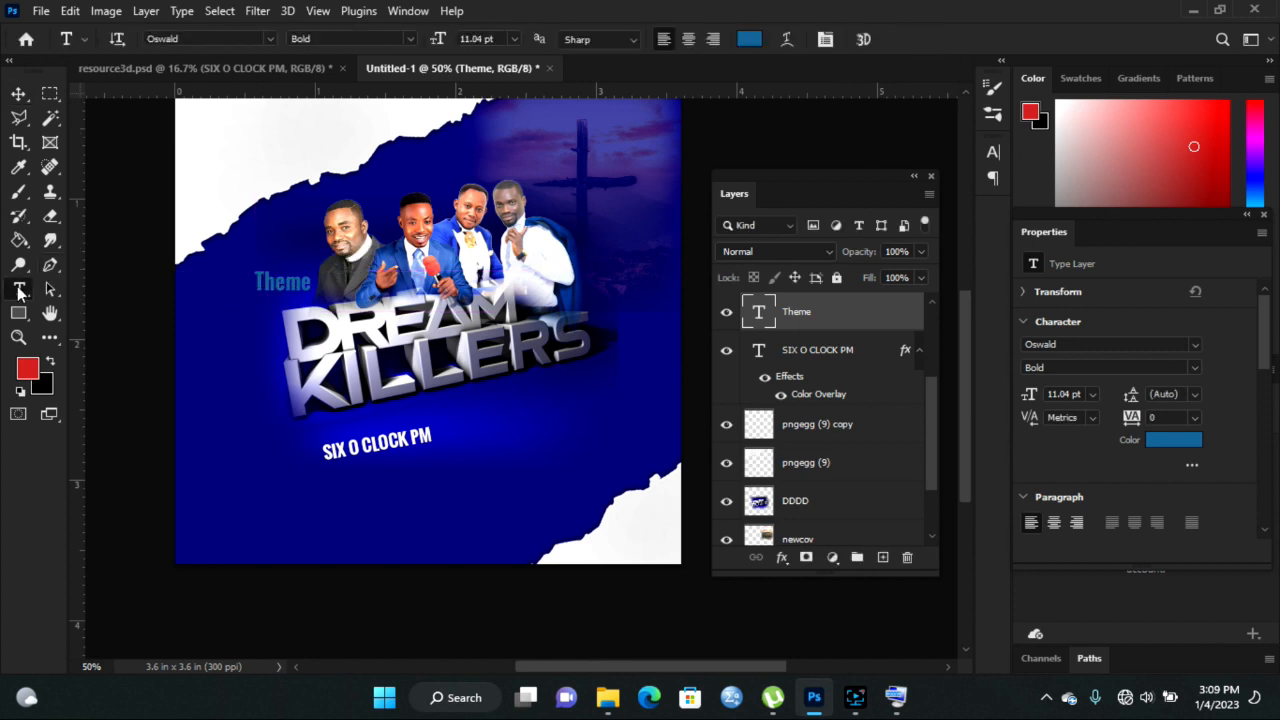
left_click(272, 38)
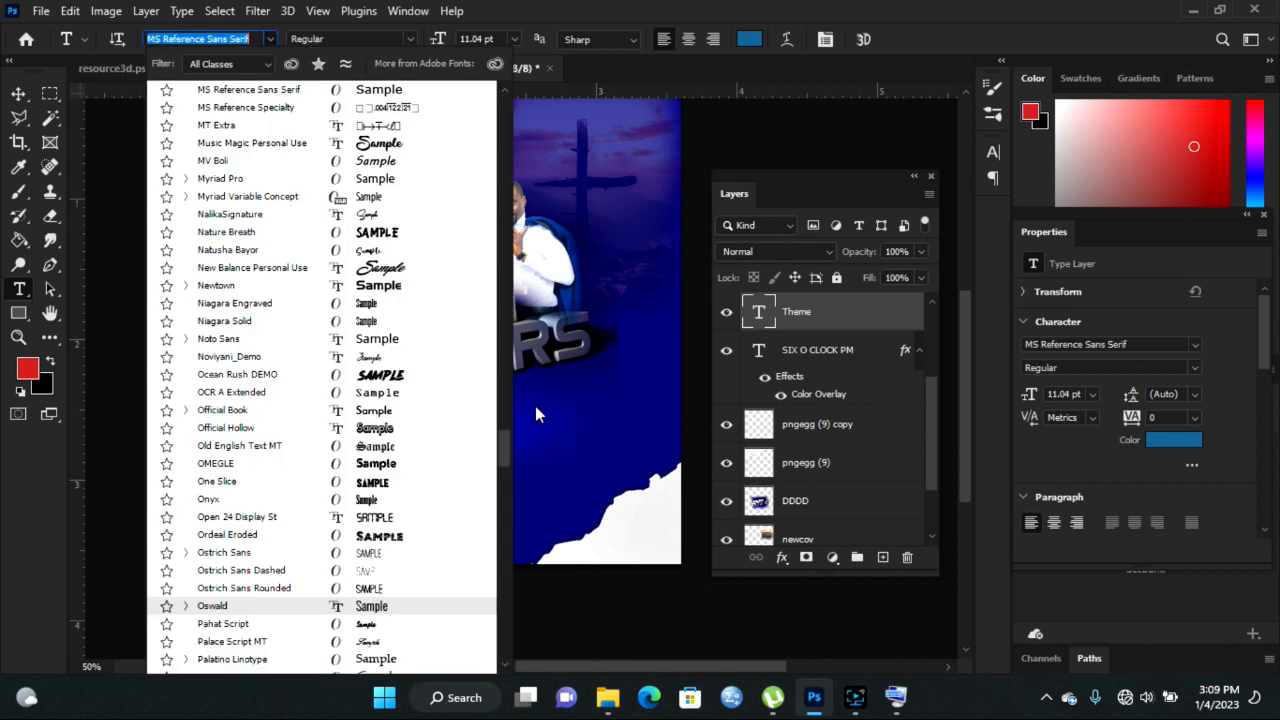
left_click_drag(503, 451, 532, 118)
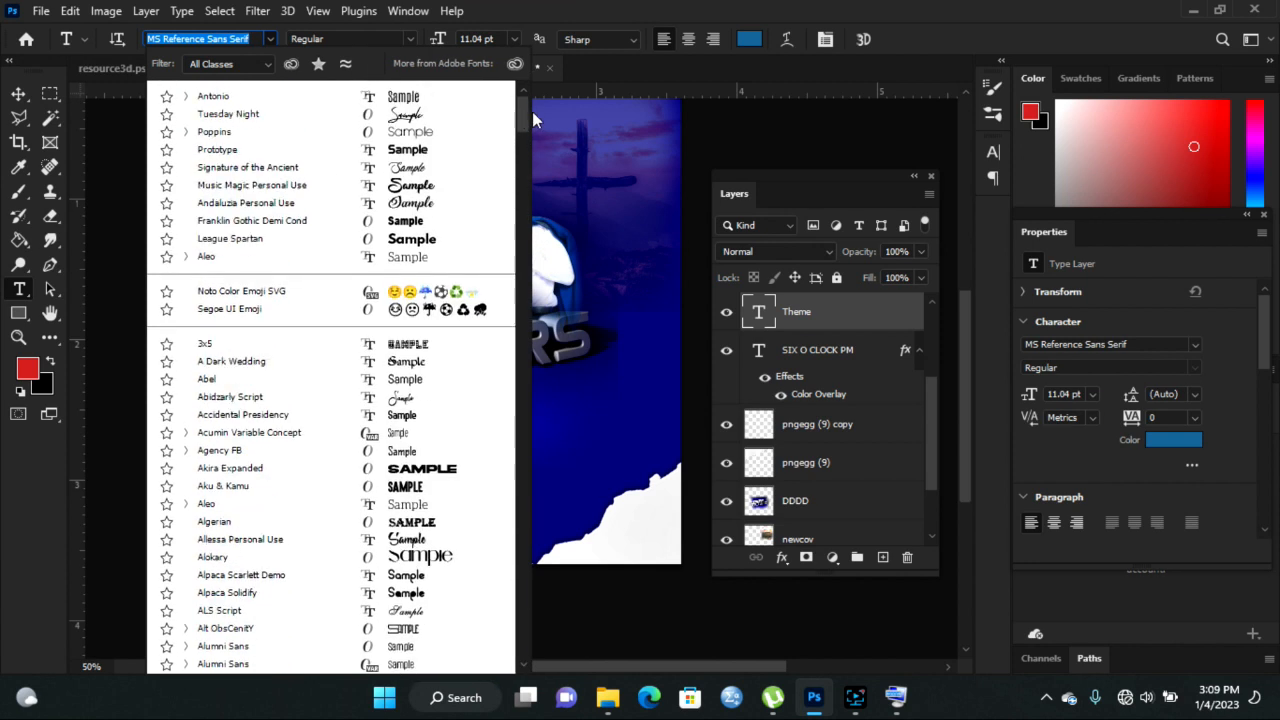
left_click(437, 119)
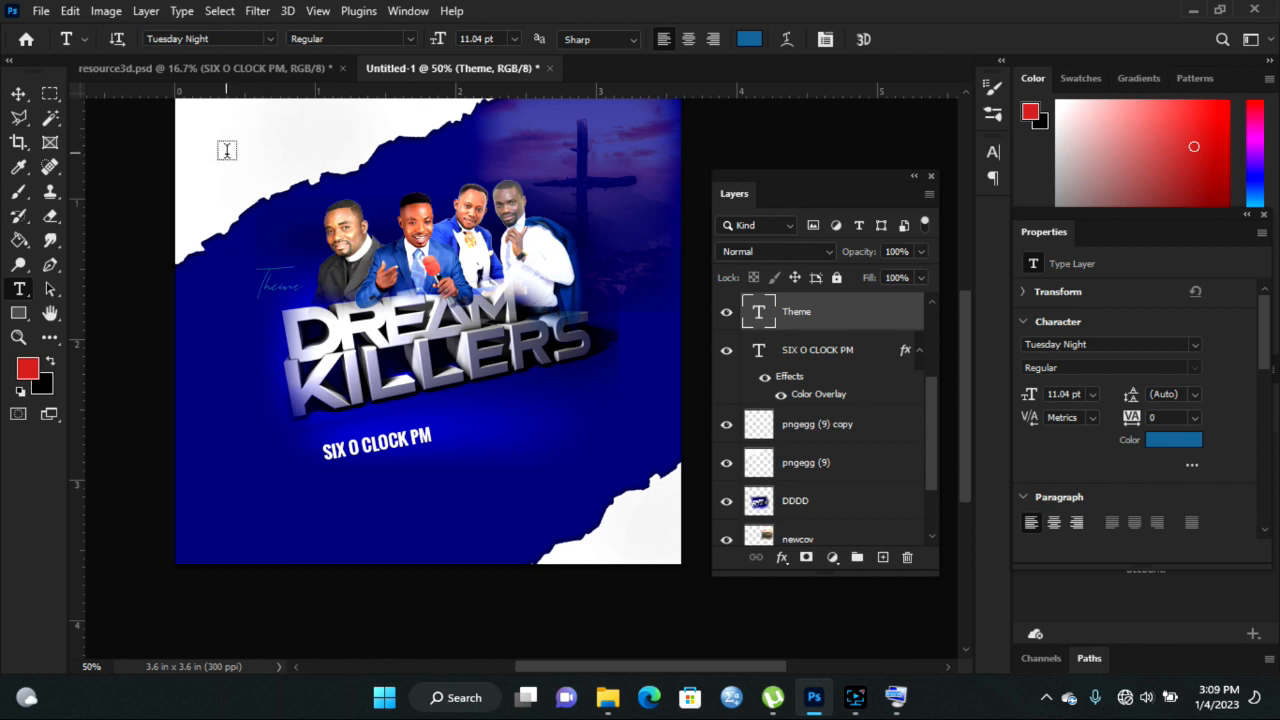
- Enlarge Theme to about 163%, tilt it about 21° counterclockwise, and move it above the title
left_click(19, 95)
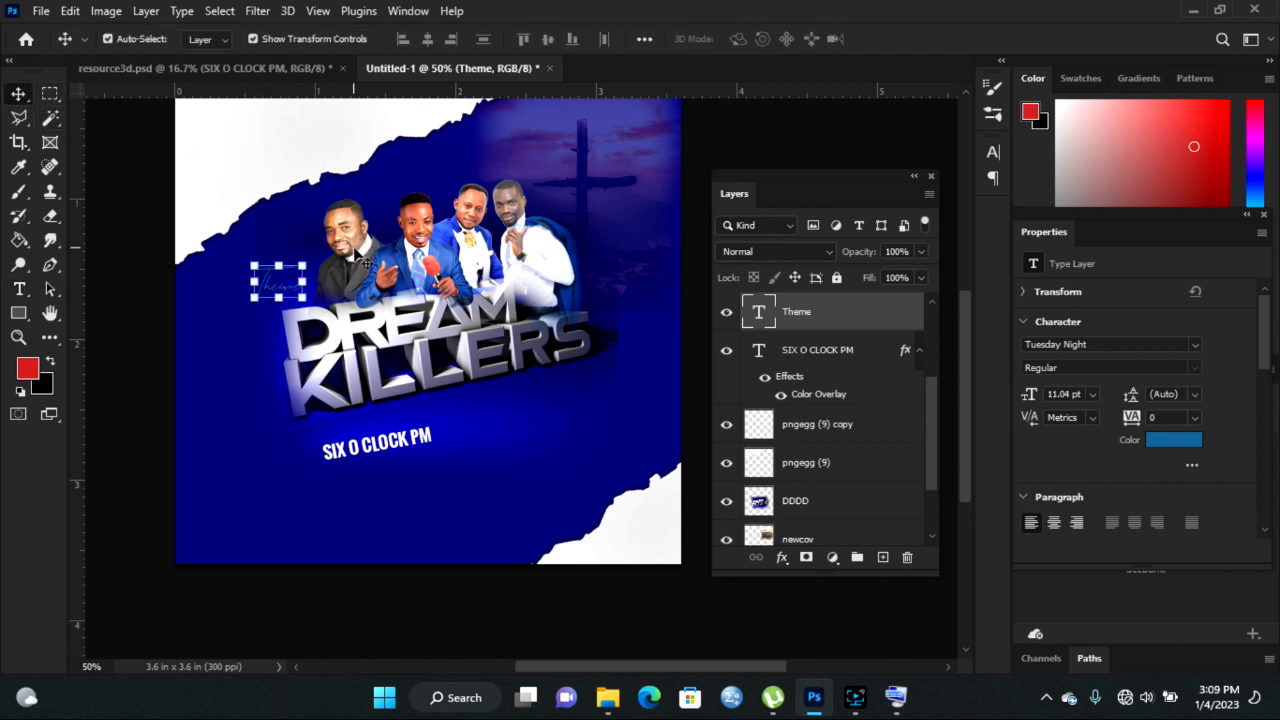
left_click_drag(306, 264, 320, 252)
left_click_drag(332, 312, 343, 300)
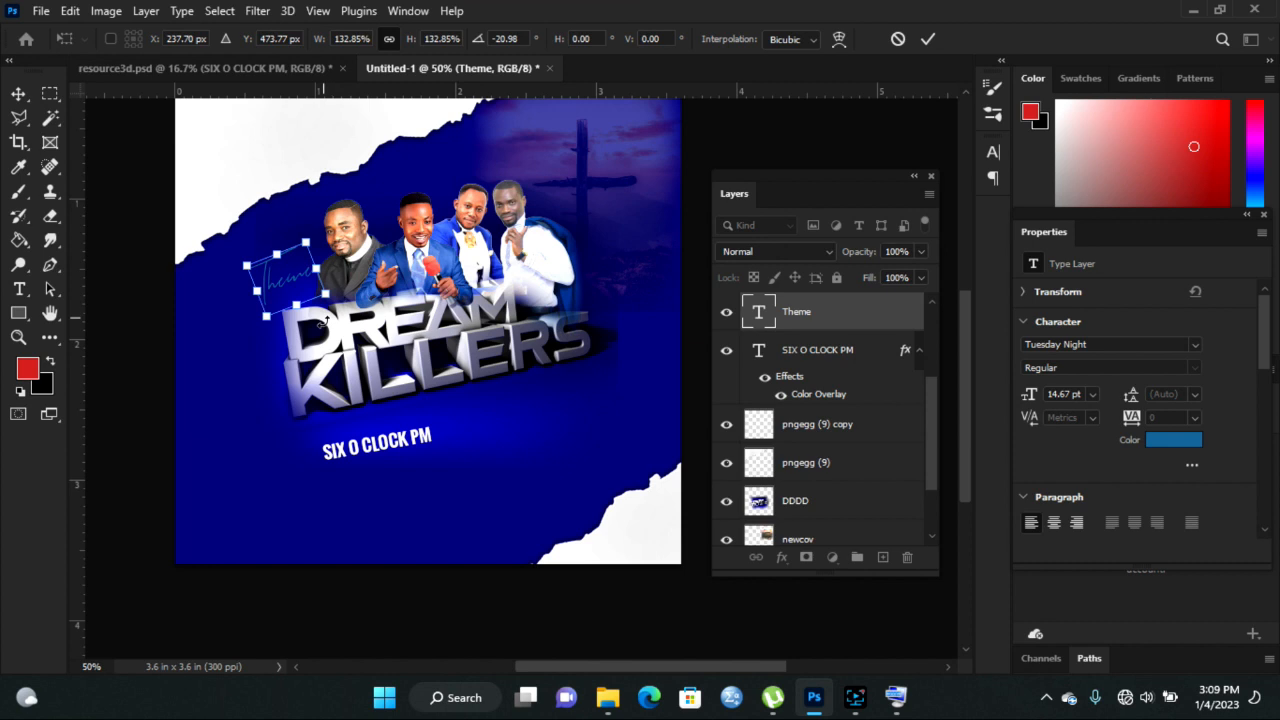
left_click_drag(271, 318, 257, 333)
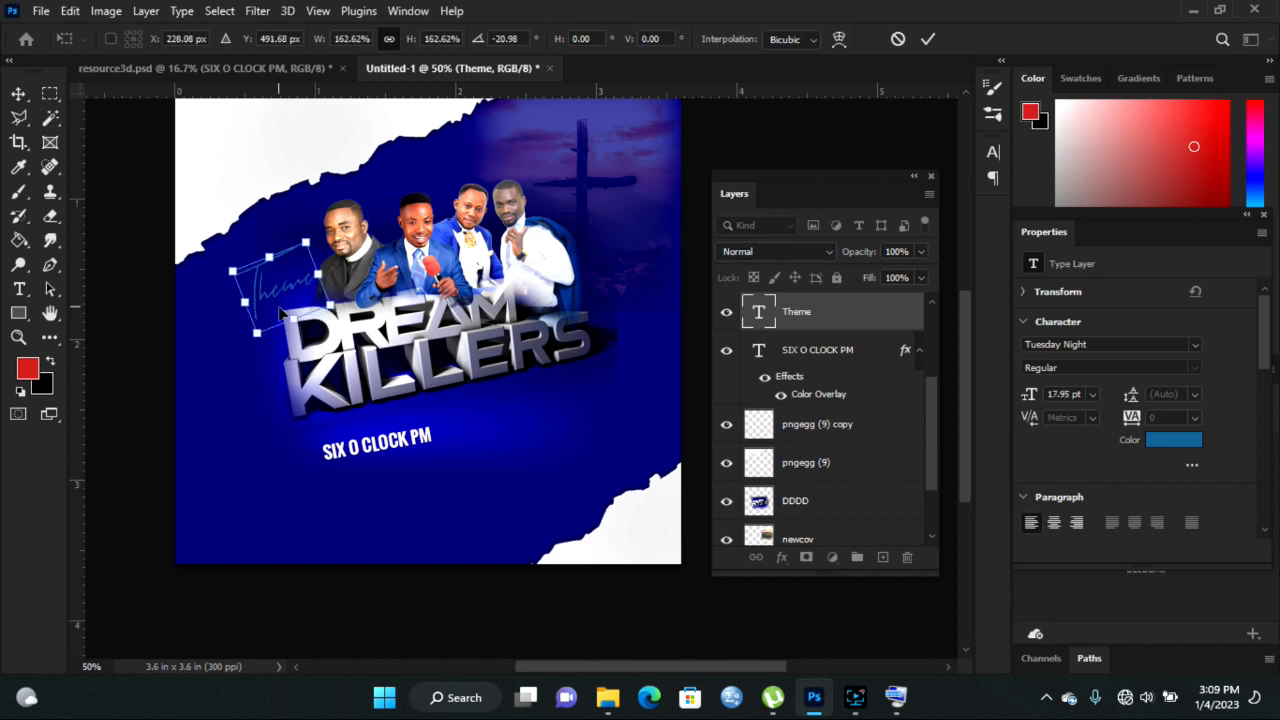
left_click_drag(279, 288, 272, 300)
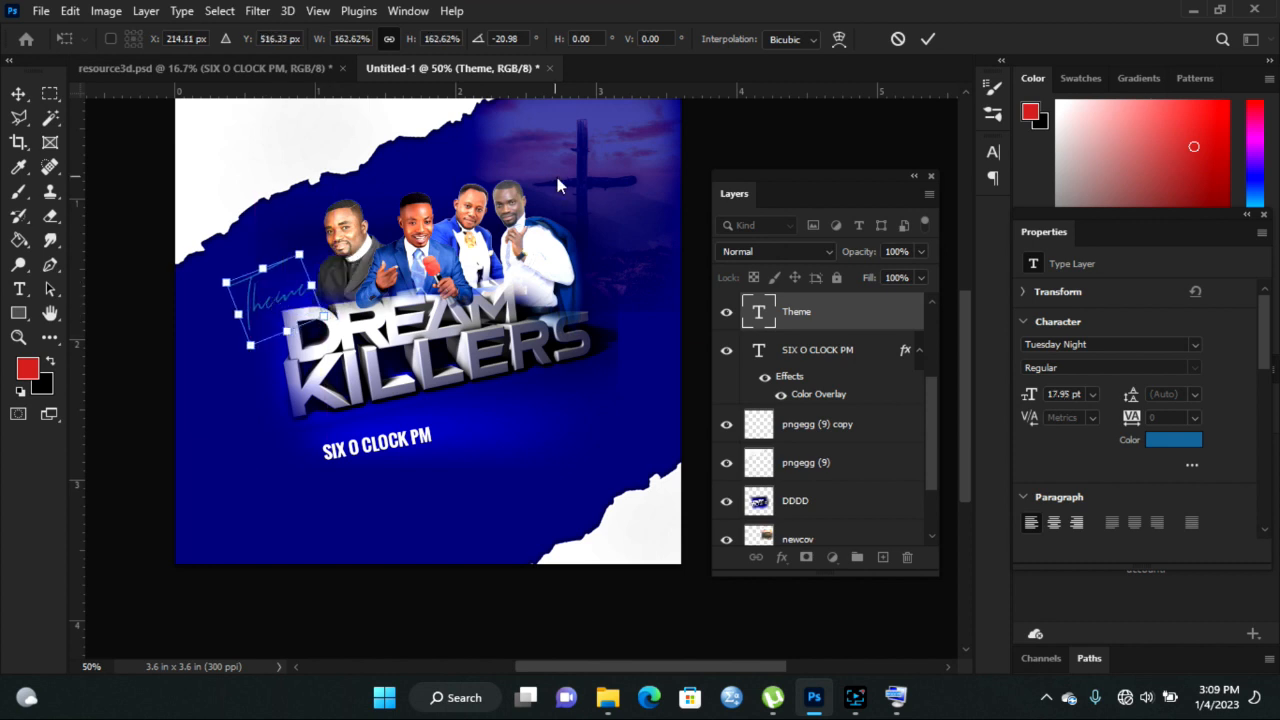
left_click(927, 39)
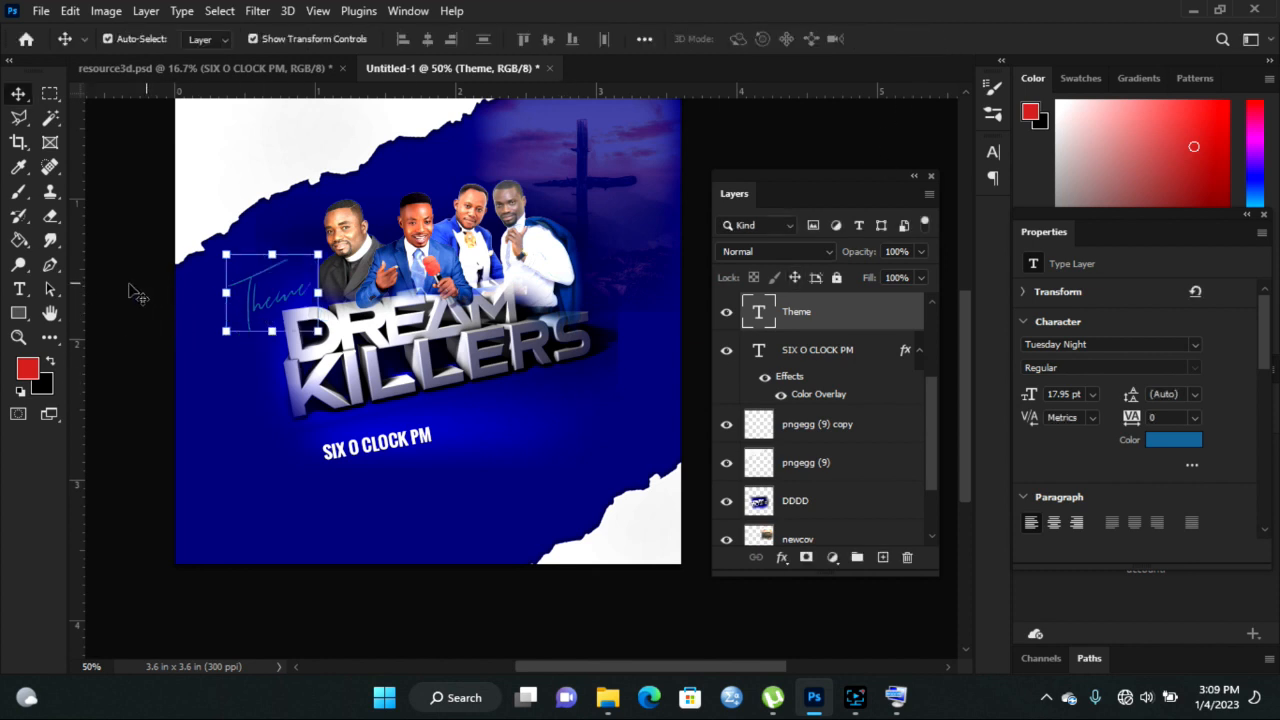
left_click(18, 292)
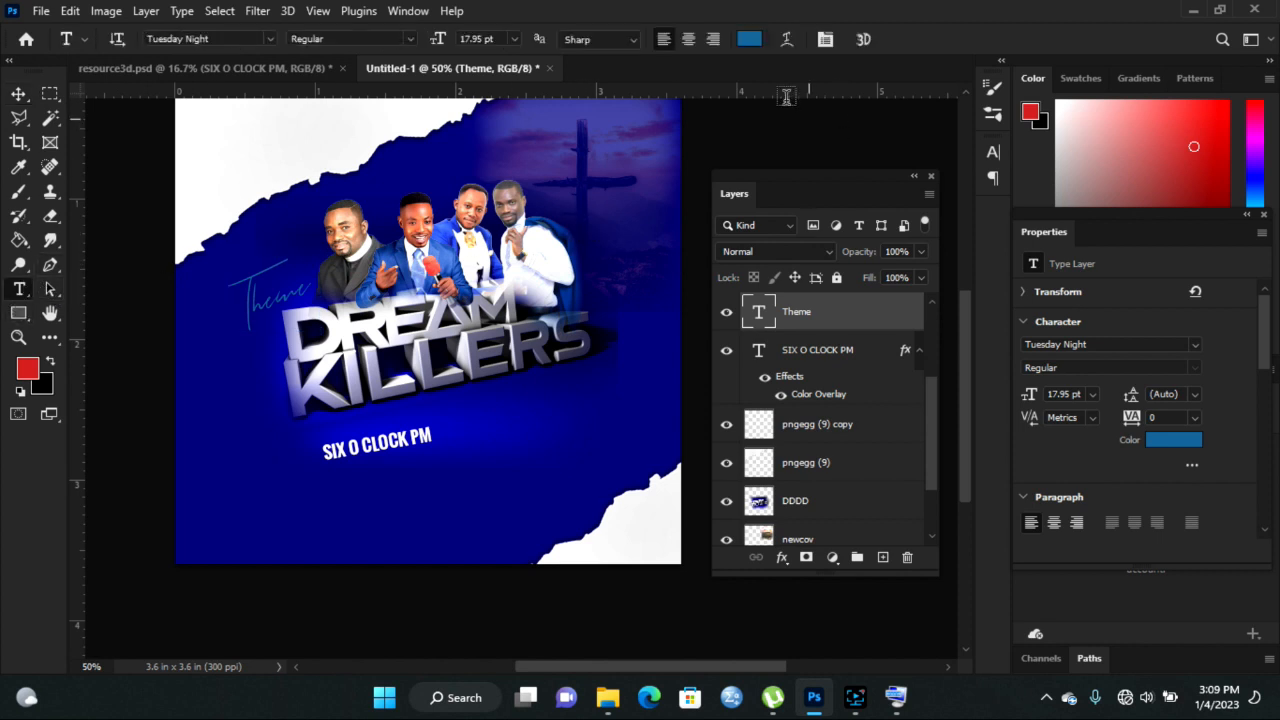
- Make the Theme text #e5e5e5 light grey, sampled from the canvas, then go to resource3d.psd
left_click(756, 44)
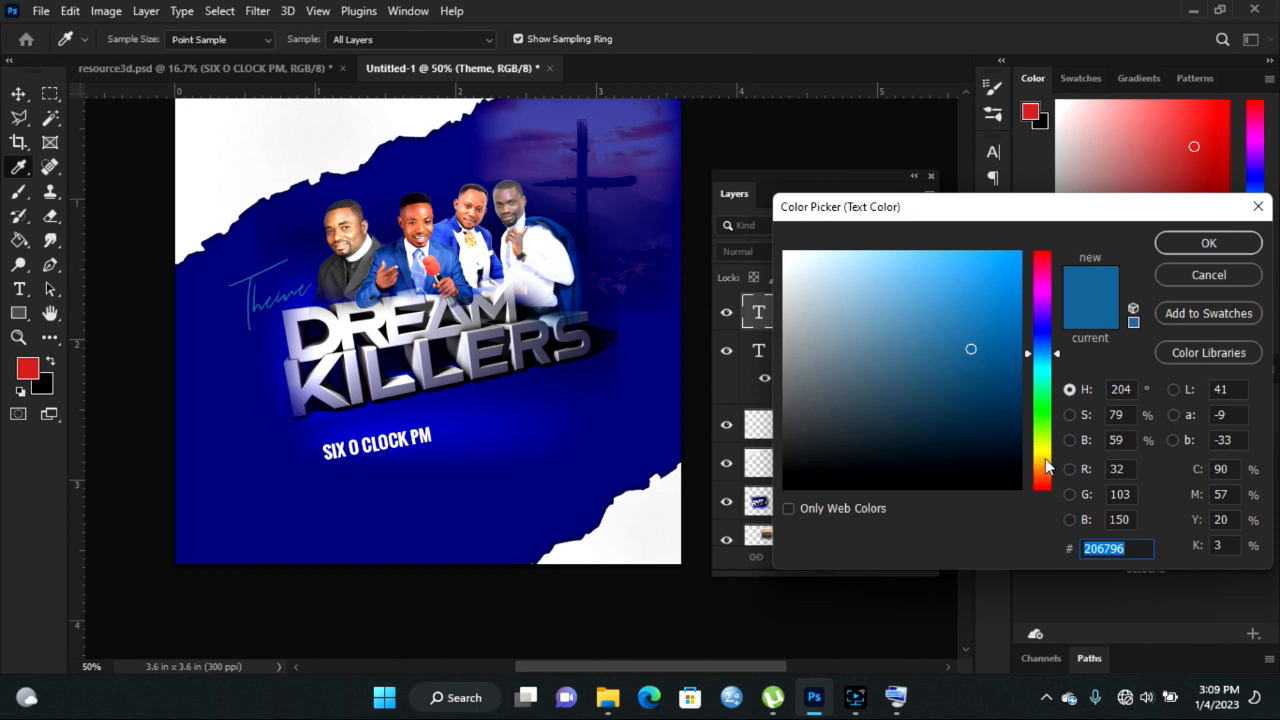
left_click(633, 516)
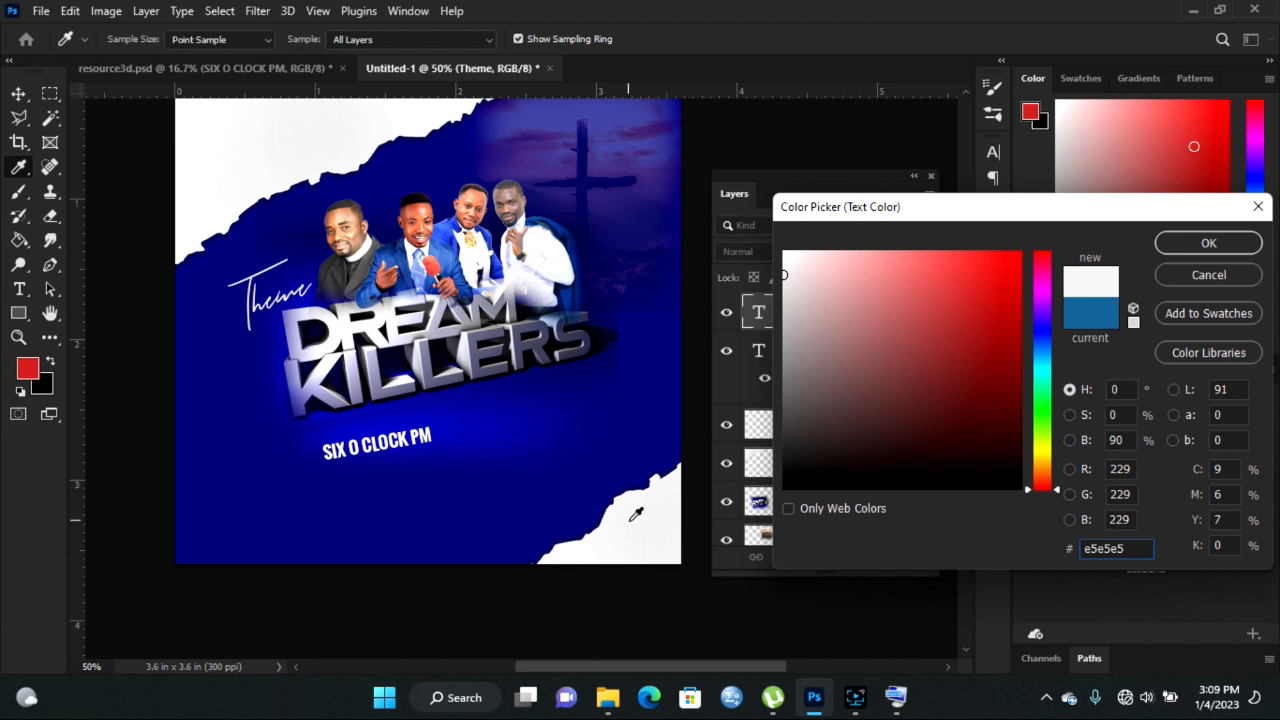
left_click(1238, 249)
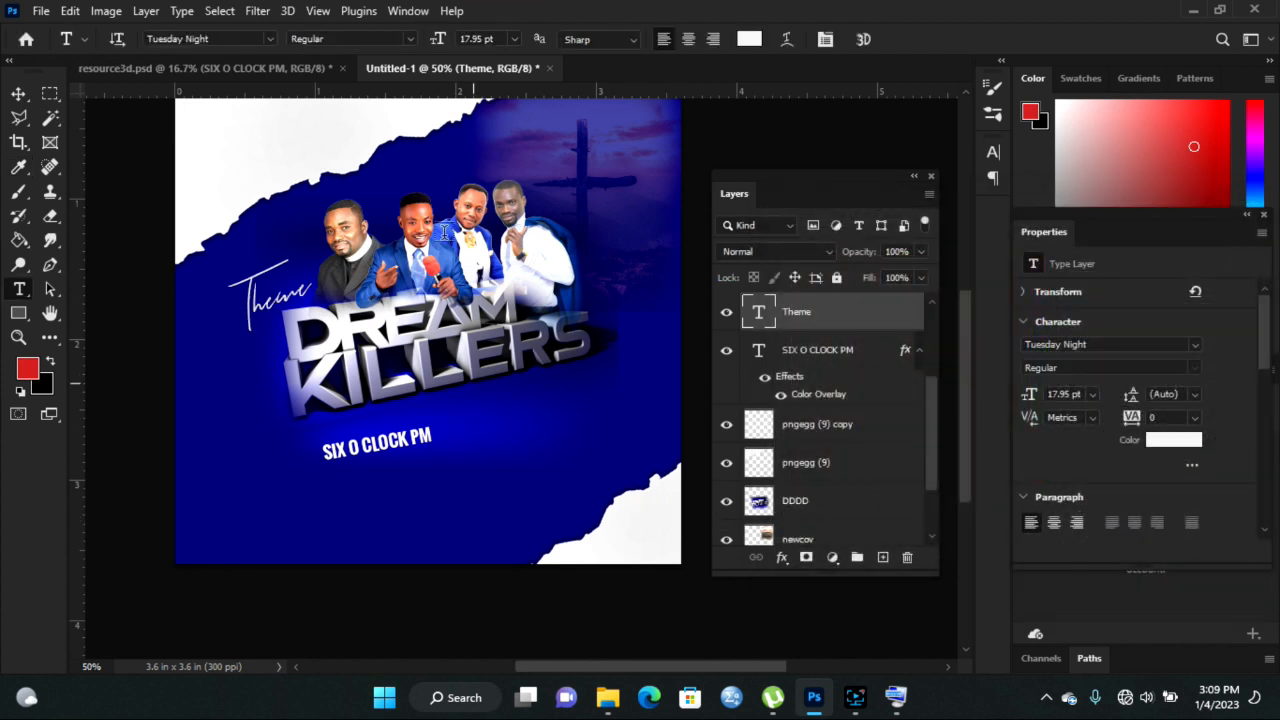
left_click(18, 94)
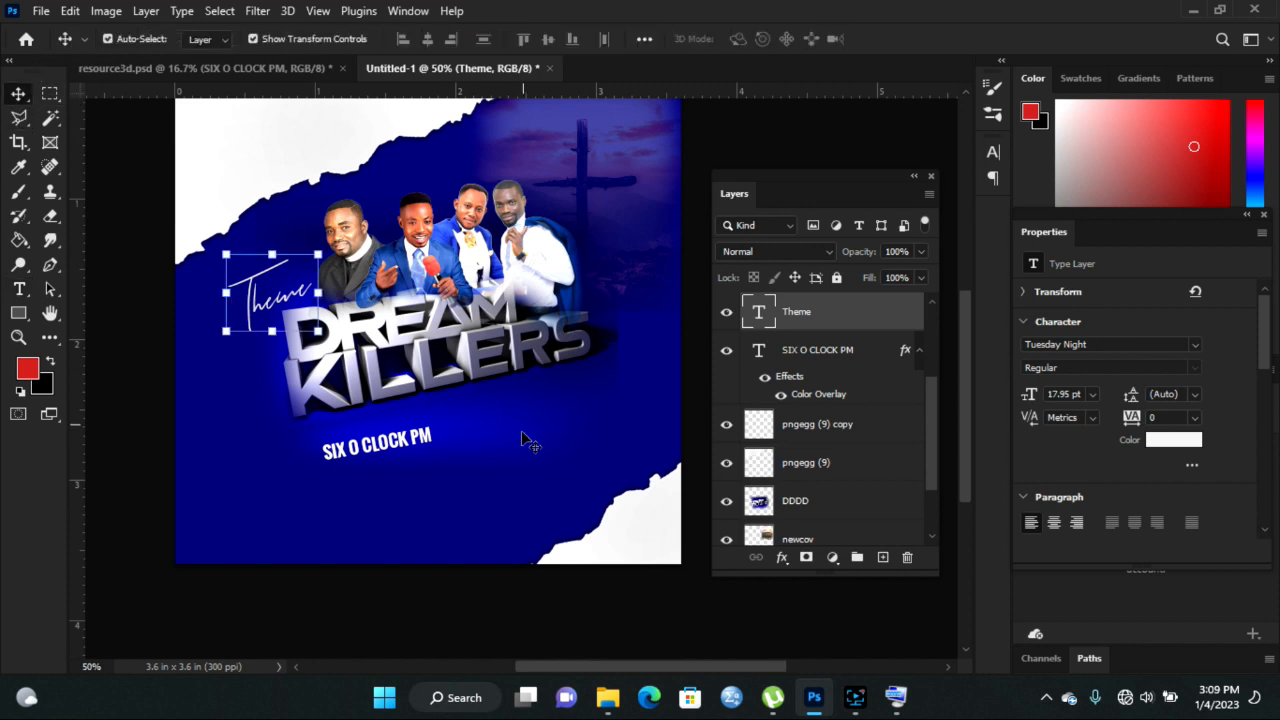
left_click(272, 65)
- Bring the Genesis scripture line into the flyer, scaled to about 37% under the title
left_click_drag(519, 490, 383, 462)
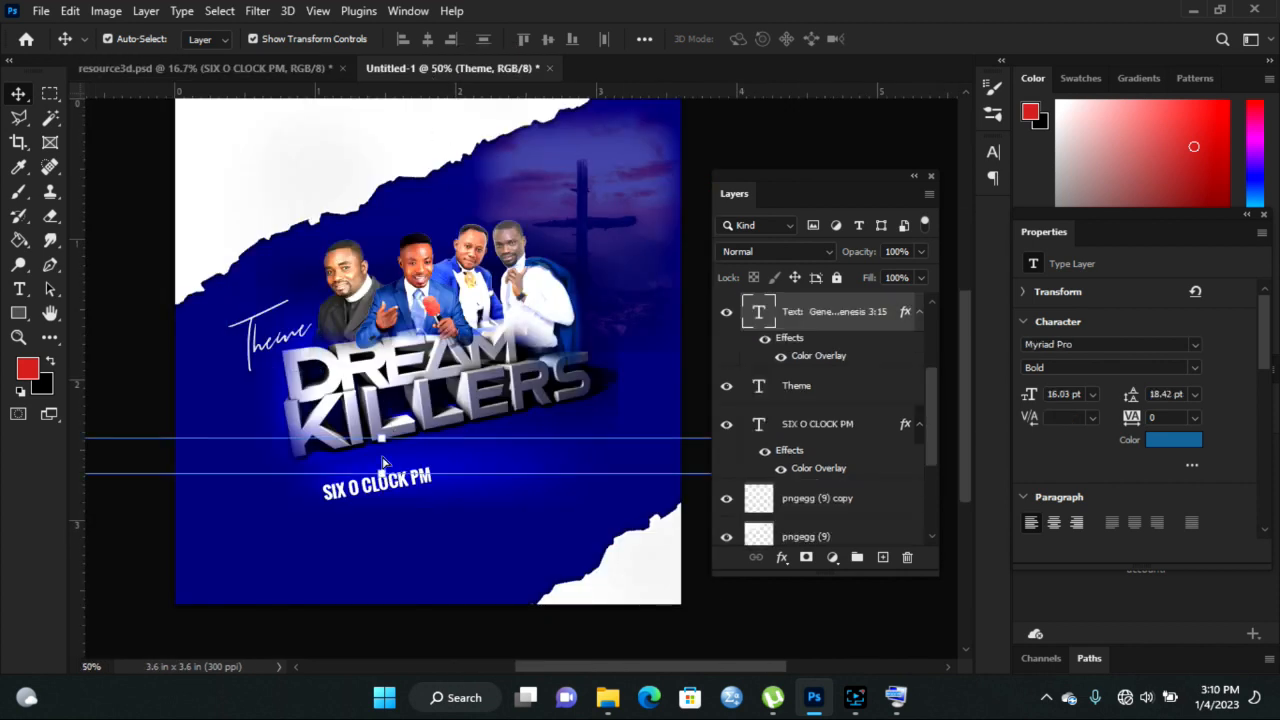
left_click_drag(213, 456, 432, 452)
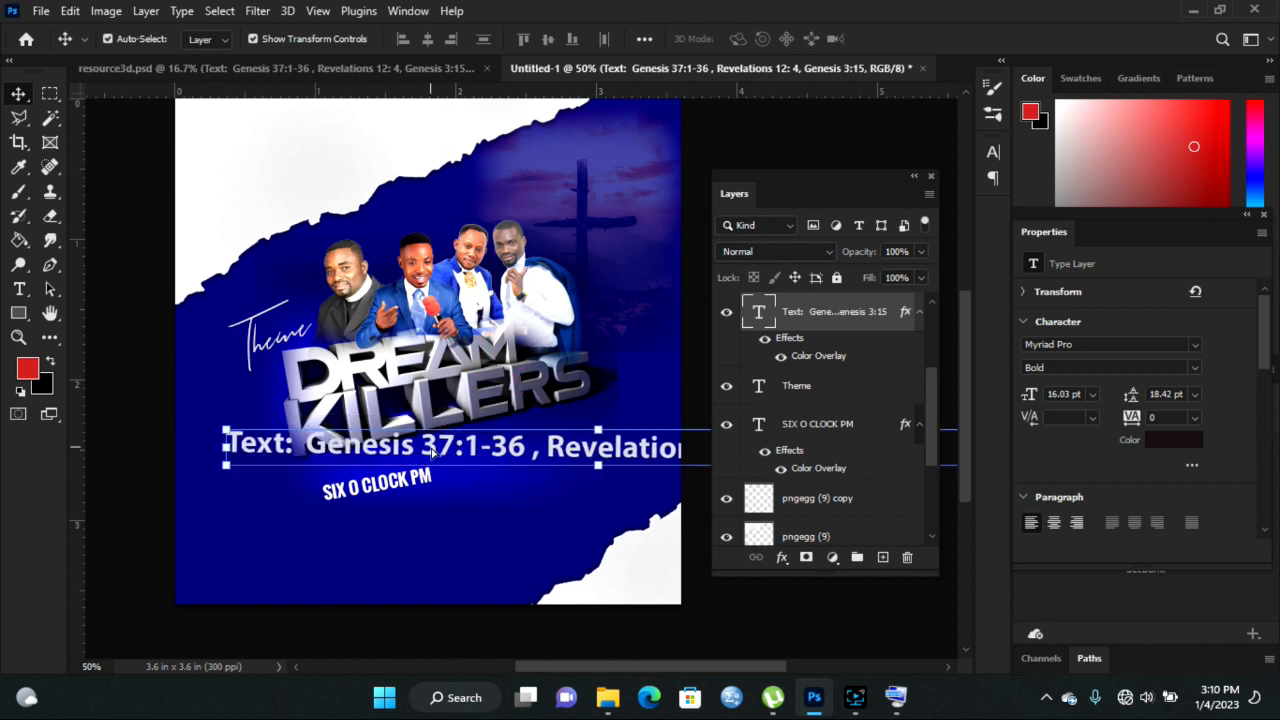
left_click_drag(222, 427, 547, 456)
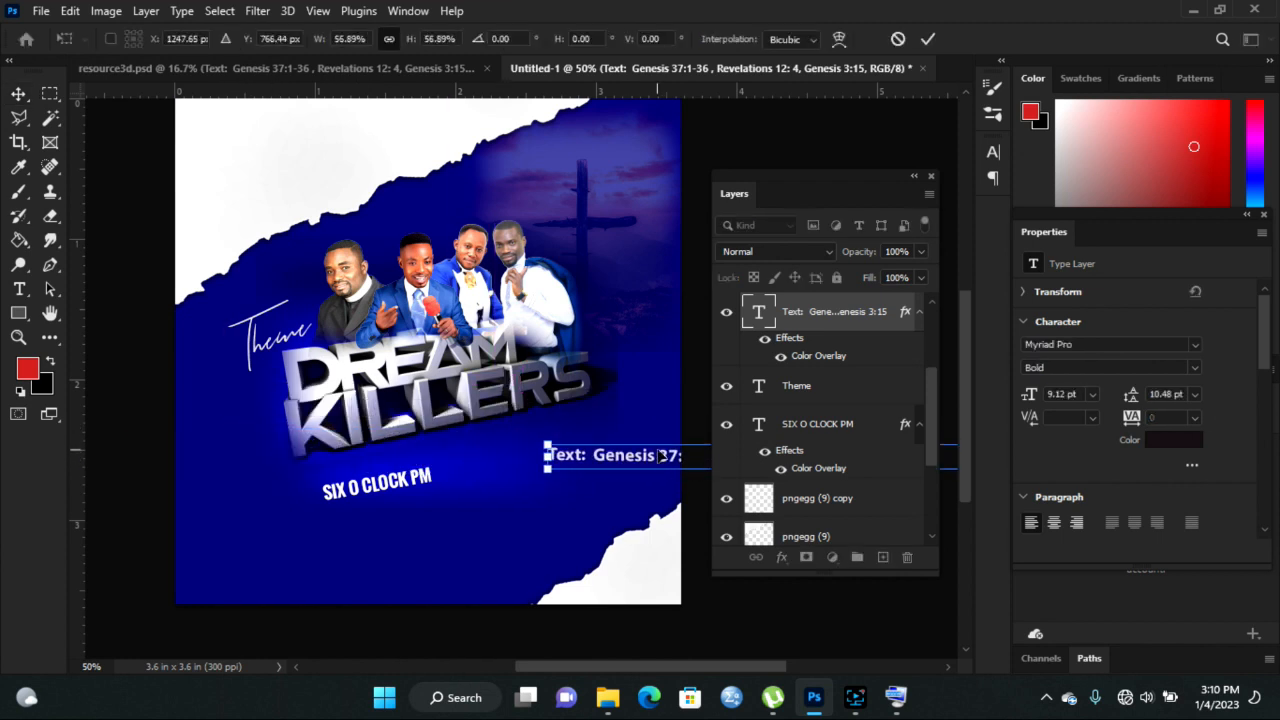
left_click_drag(645, 458, 288, 470)
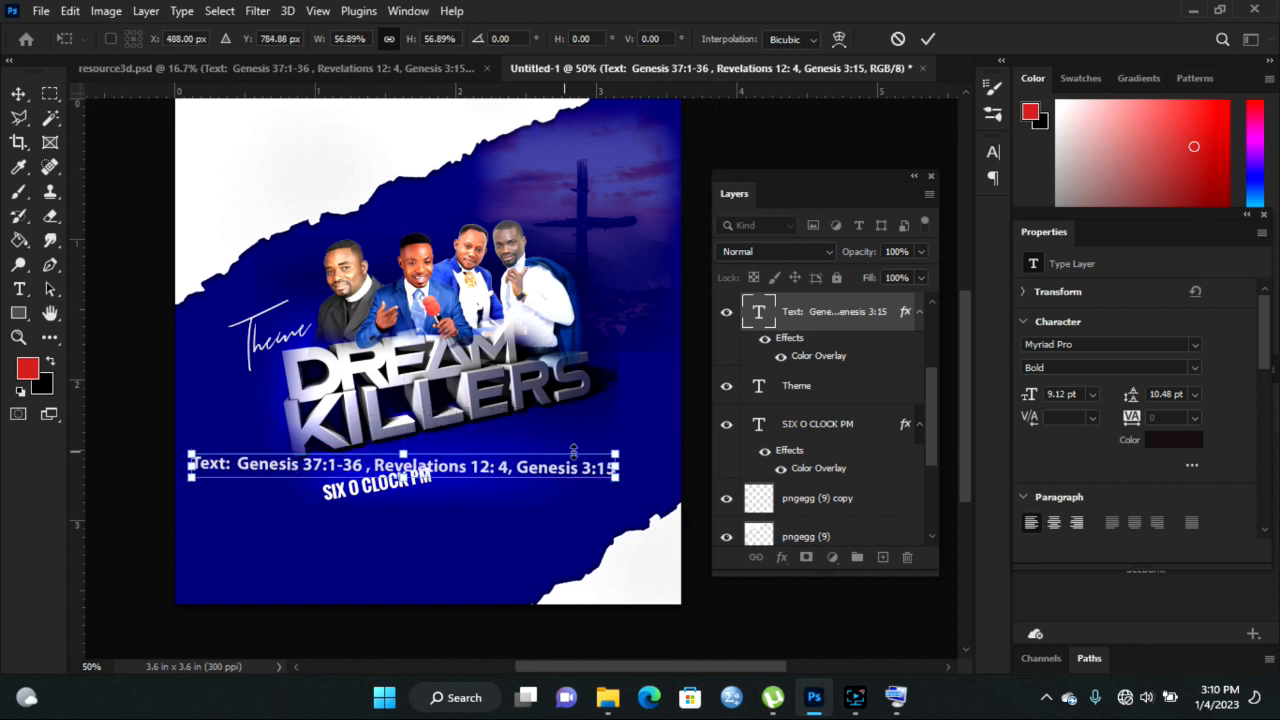
left_click_drag(622, 450, 596, 433)
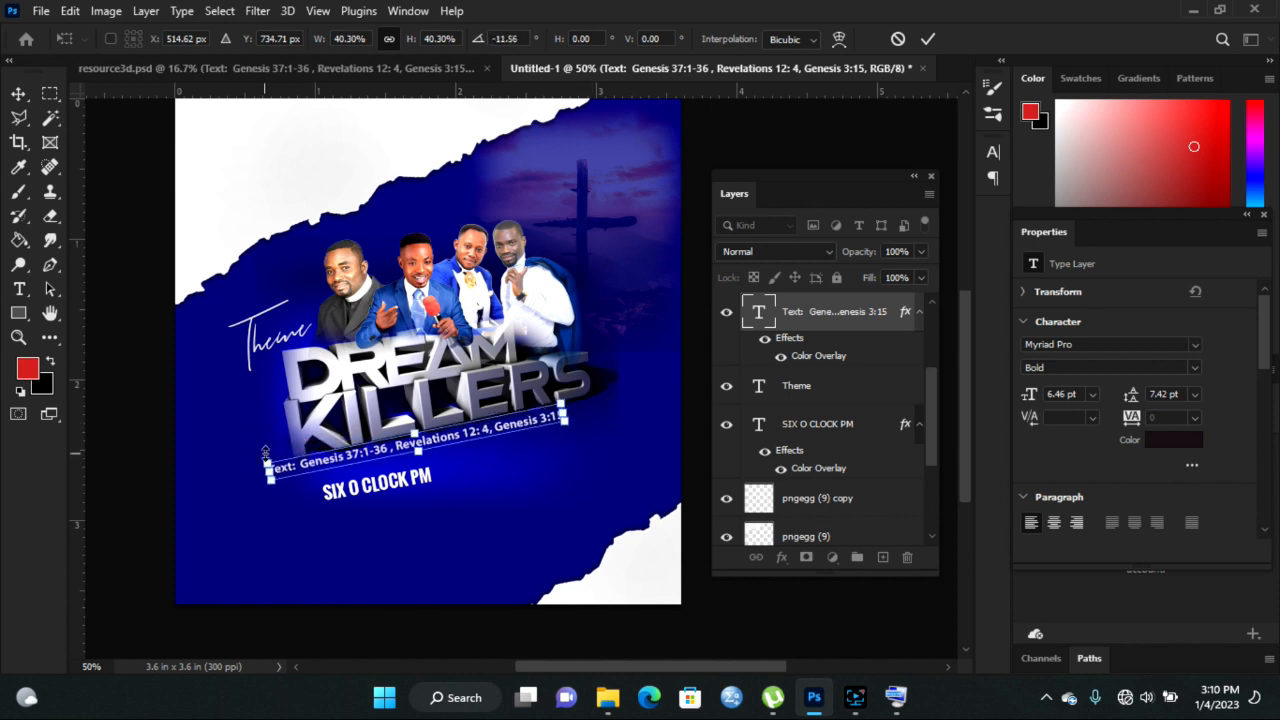
left_click_drag(262, 456, 286, 453)
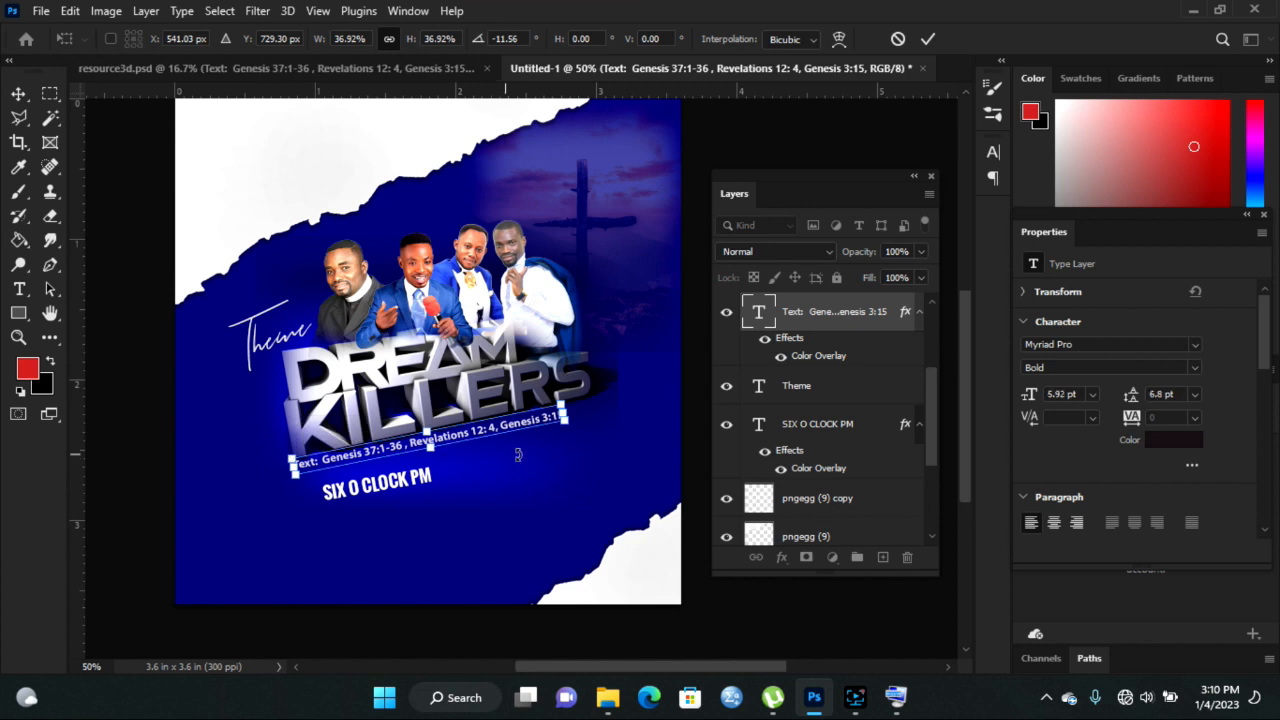
left_click_drag(485, 432, 512, 433)
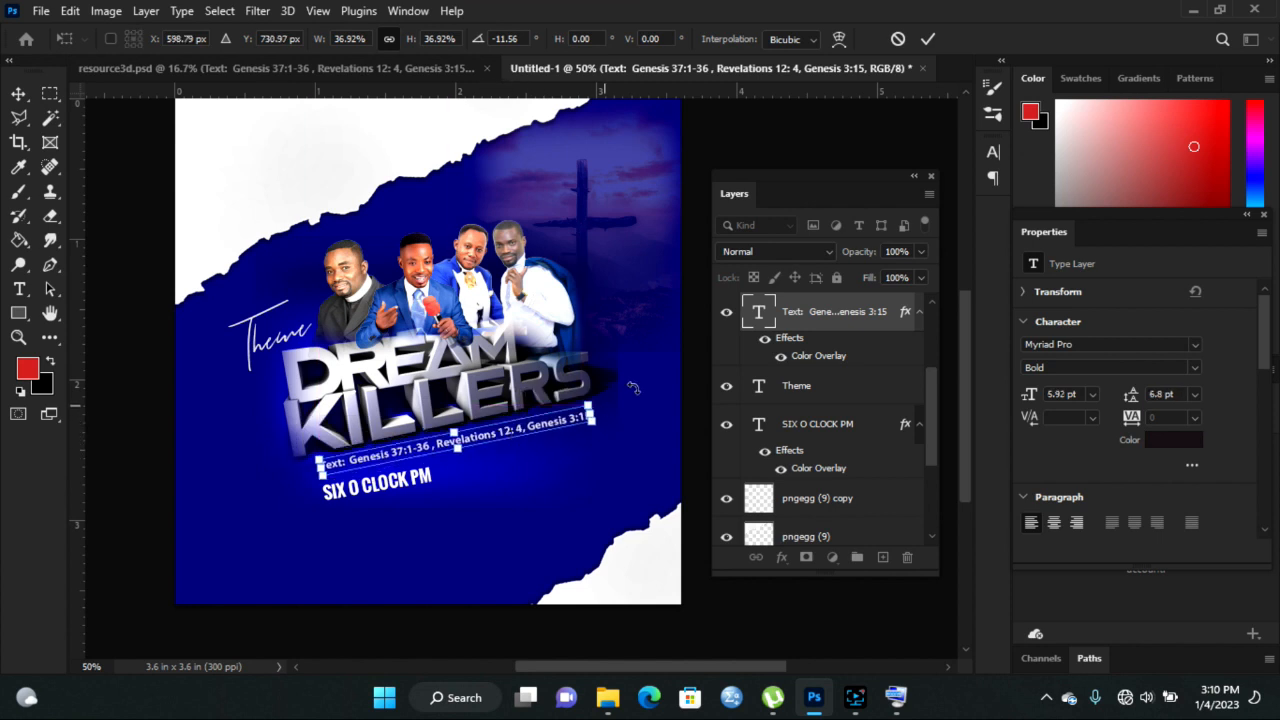
left_click(928, 39)
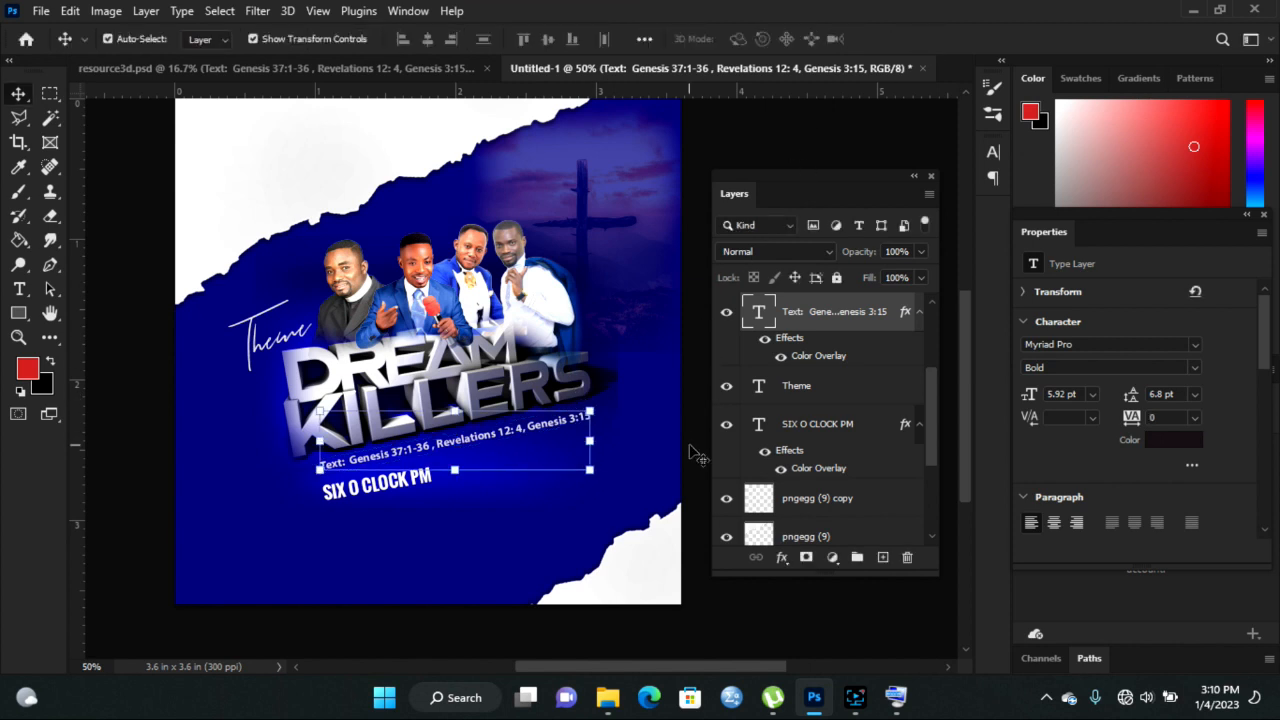
- Nudge the Genesis line up two pixels and return to resource3d.psd
key("Up")
key("Up")
key("Up")
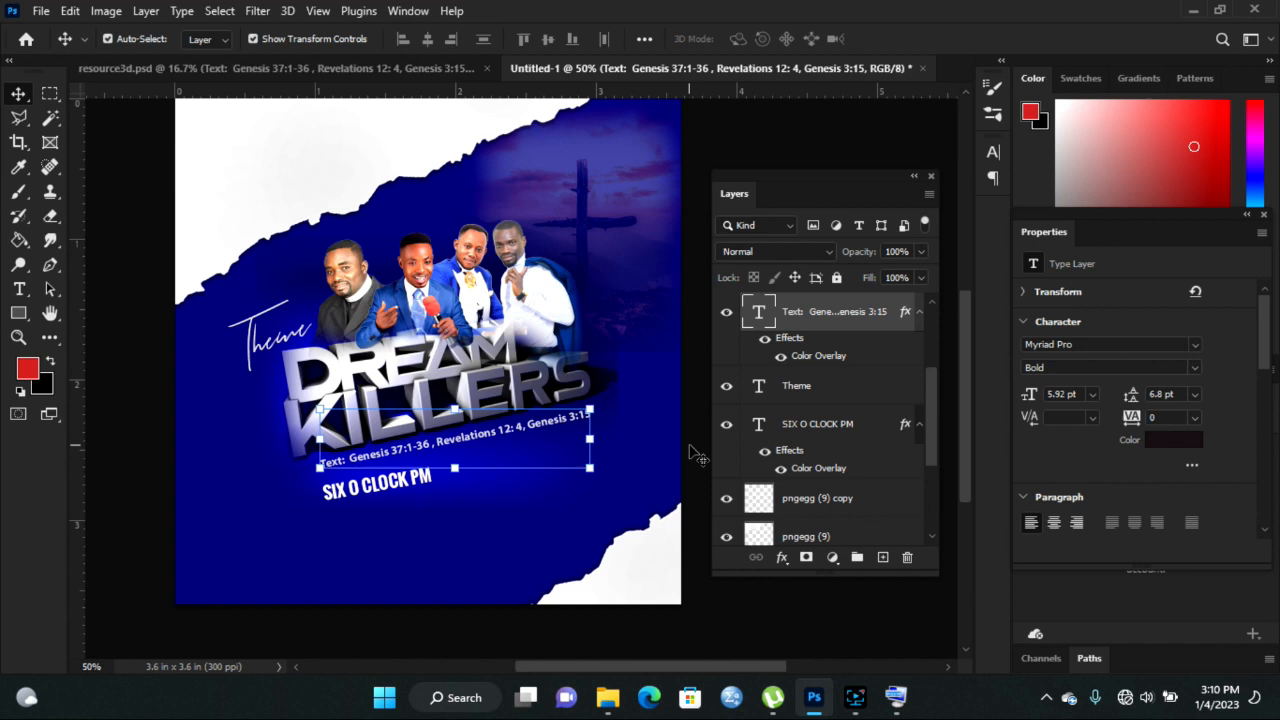
key("Up")
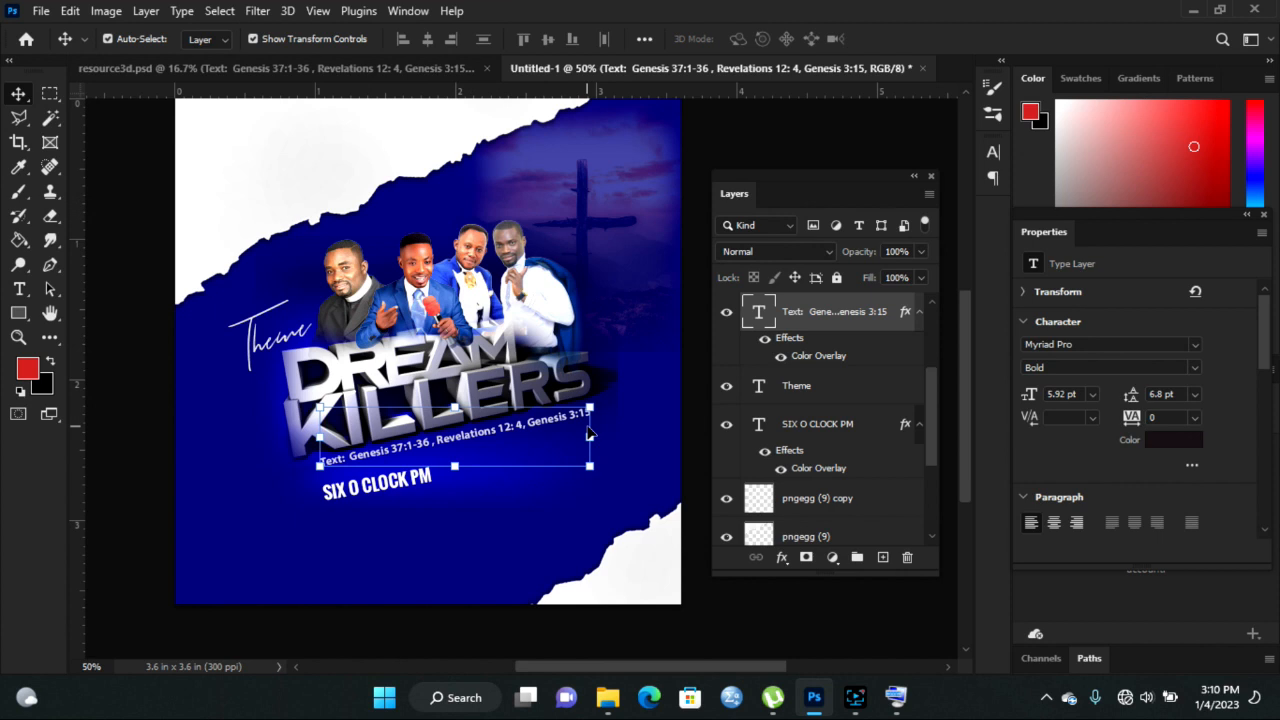
left_click(431, 67)
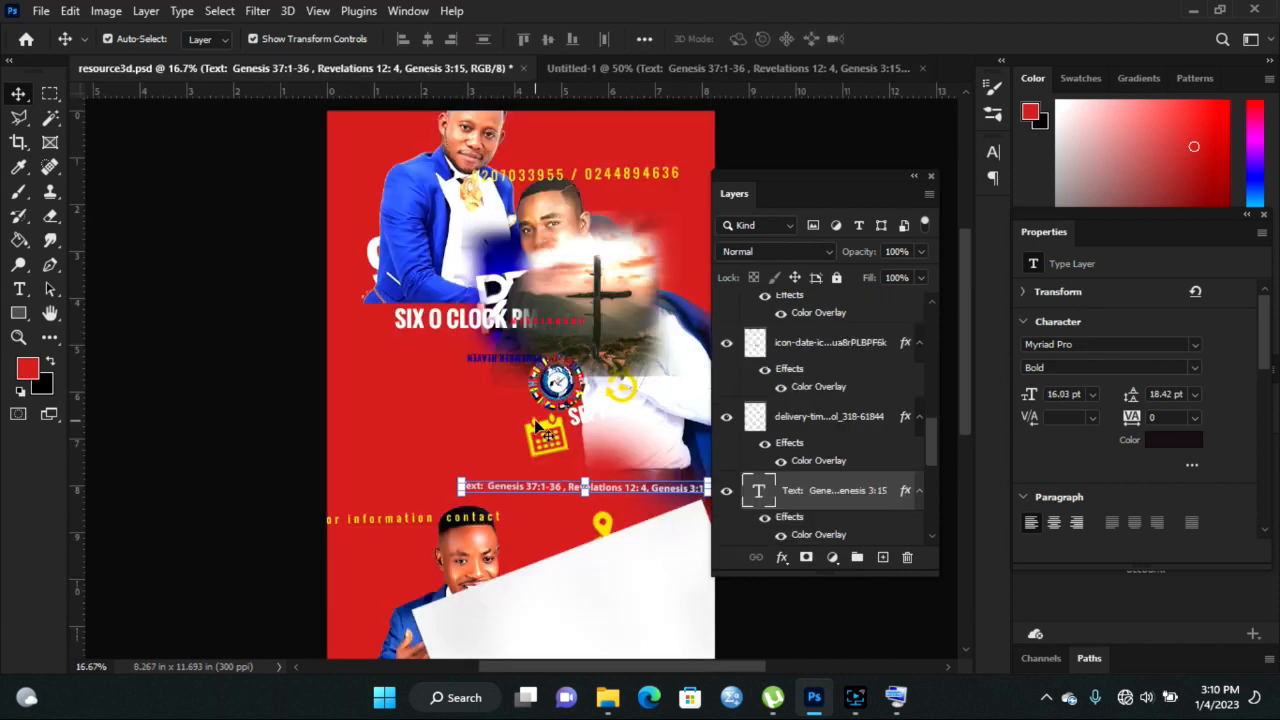
- Shrink the round logo to about a third and fit the smaller MISSIONARY text beside it
left_click_drag(556, 386, 300, 177)
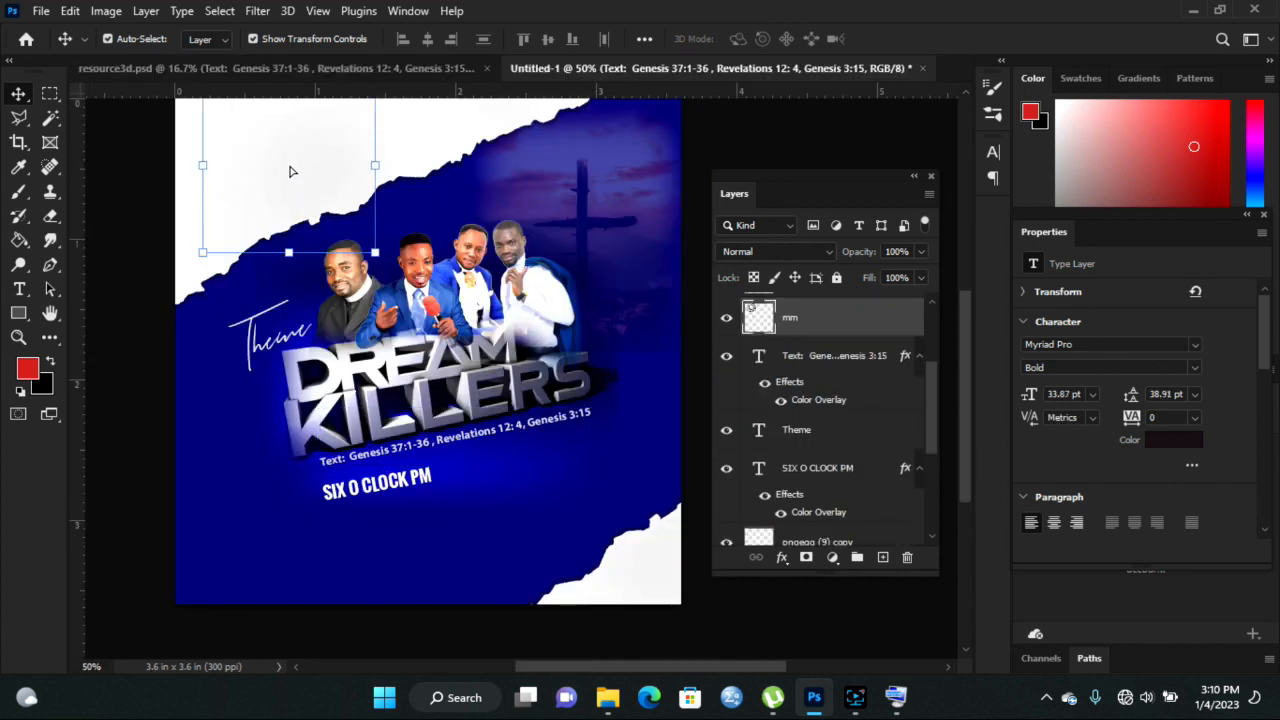
left_click_drag(376, 245, 260, 142)
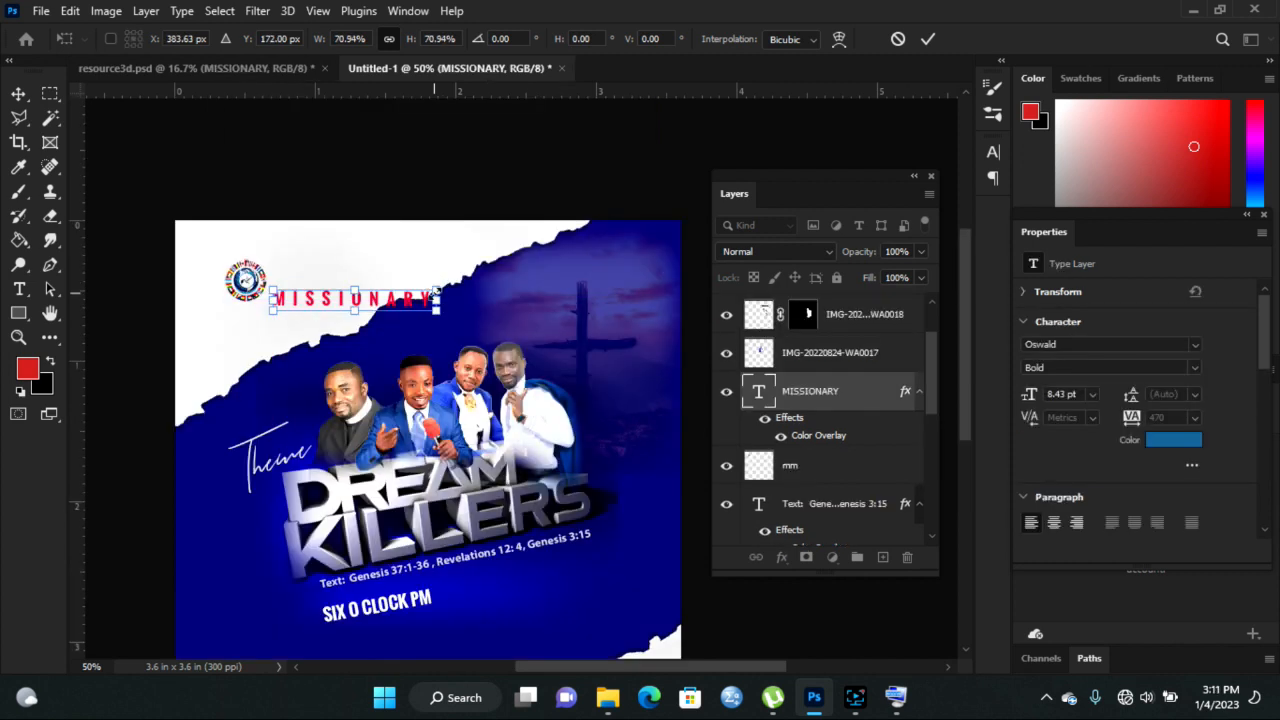
left_click_drag(437, 290, 381, 295)
left_click_drag(298, 313, 299, 295)
left_click_drag(378, 273, 366, 270)
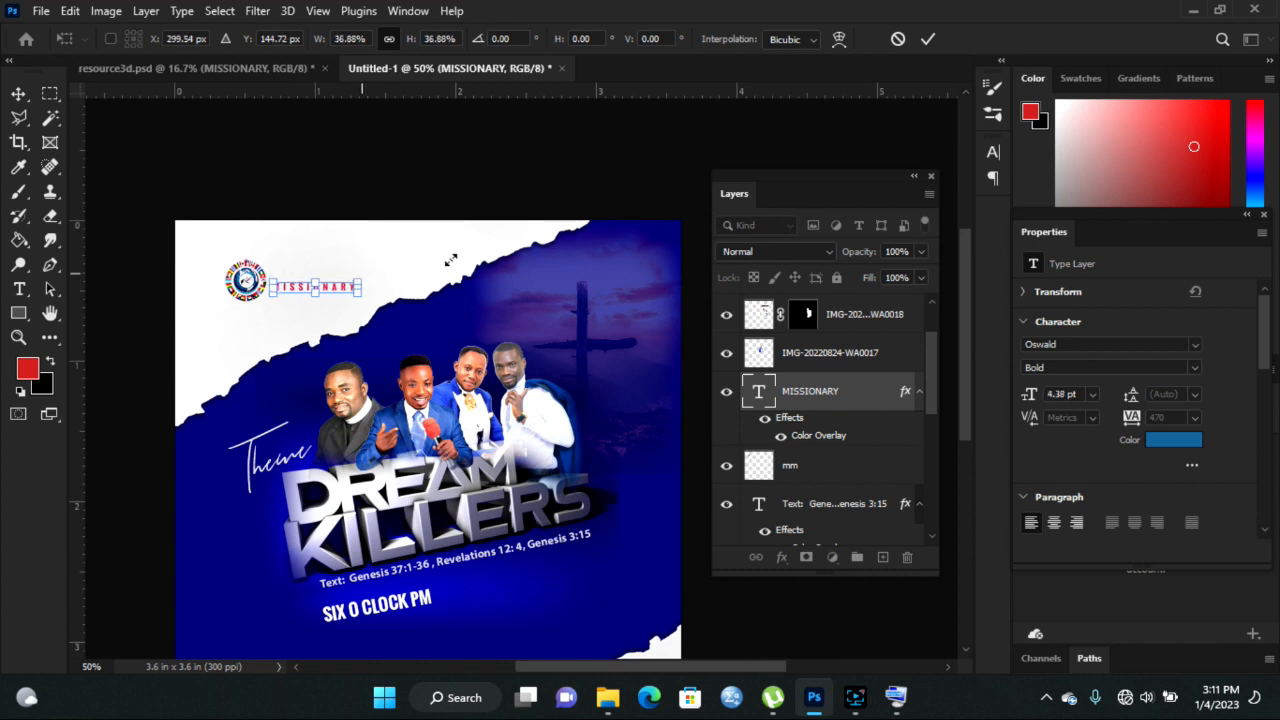
left_click(921, 42)
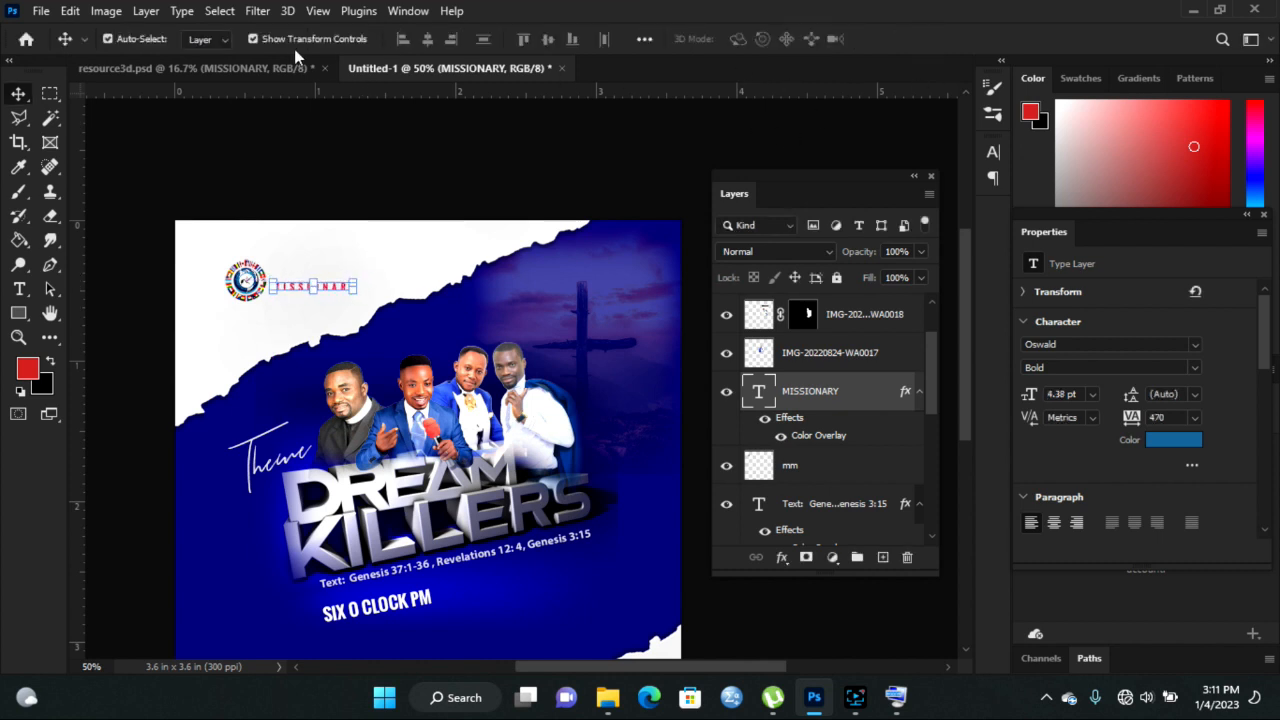
- Copy REMEMBER HEAVEN into the flyer, flip it to read correctly, and size it above MISSIONARY
left_click(237, 67)
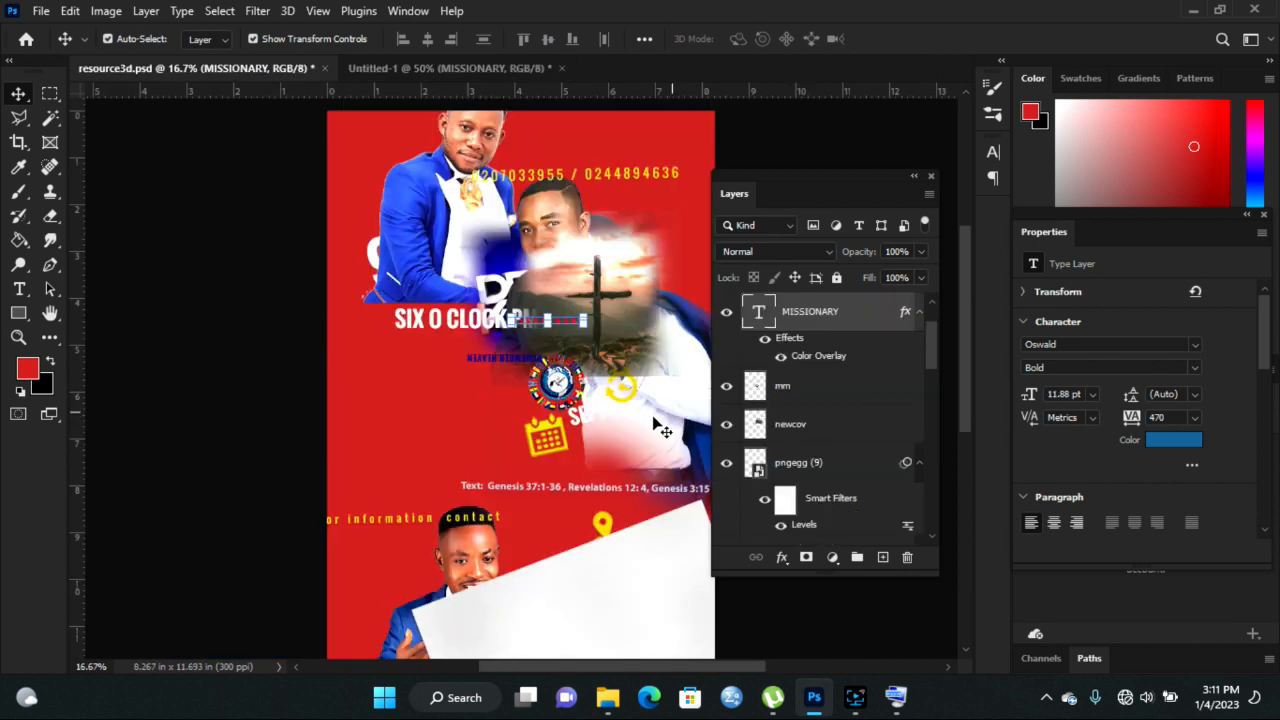
left_click_drag(492, 369, 378, 222)
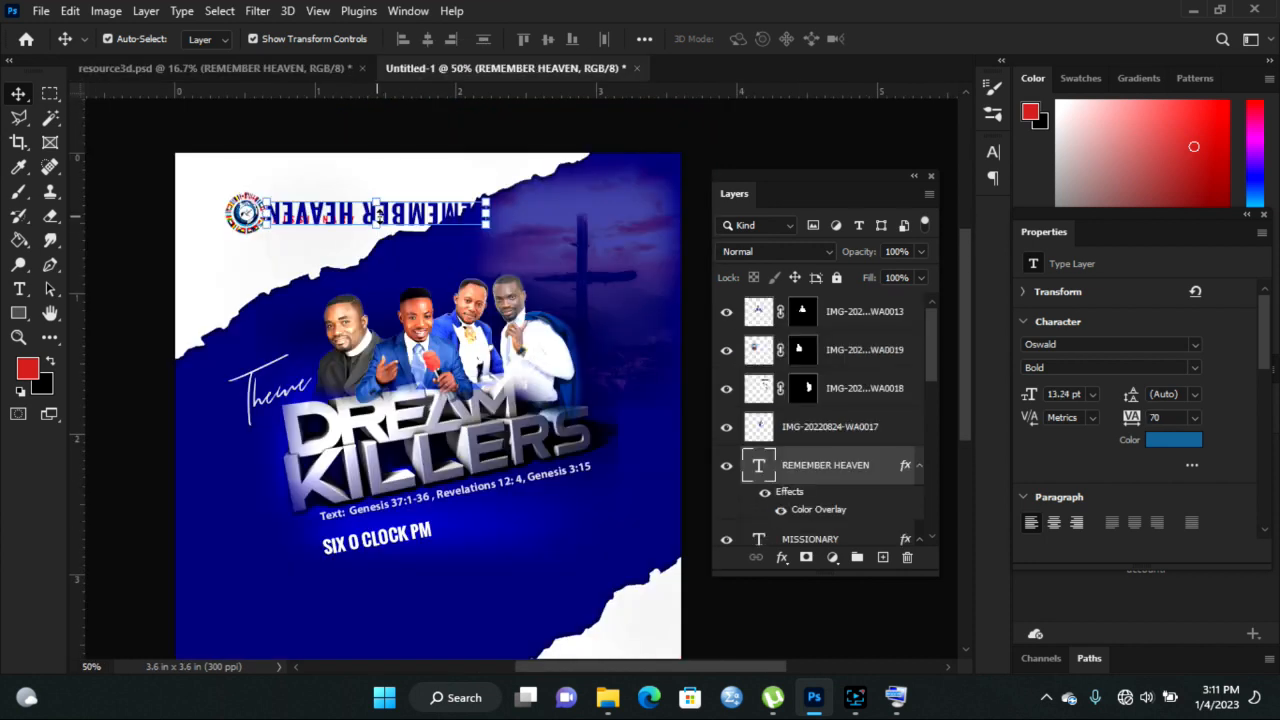
key("ctrl+t")
left_click_drag(377, 222, 378, 160)
left_click_drag(489, 176, 148, 190)
left_click_drag(266, 178, 348, 193)
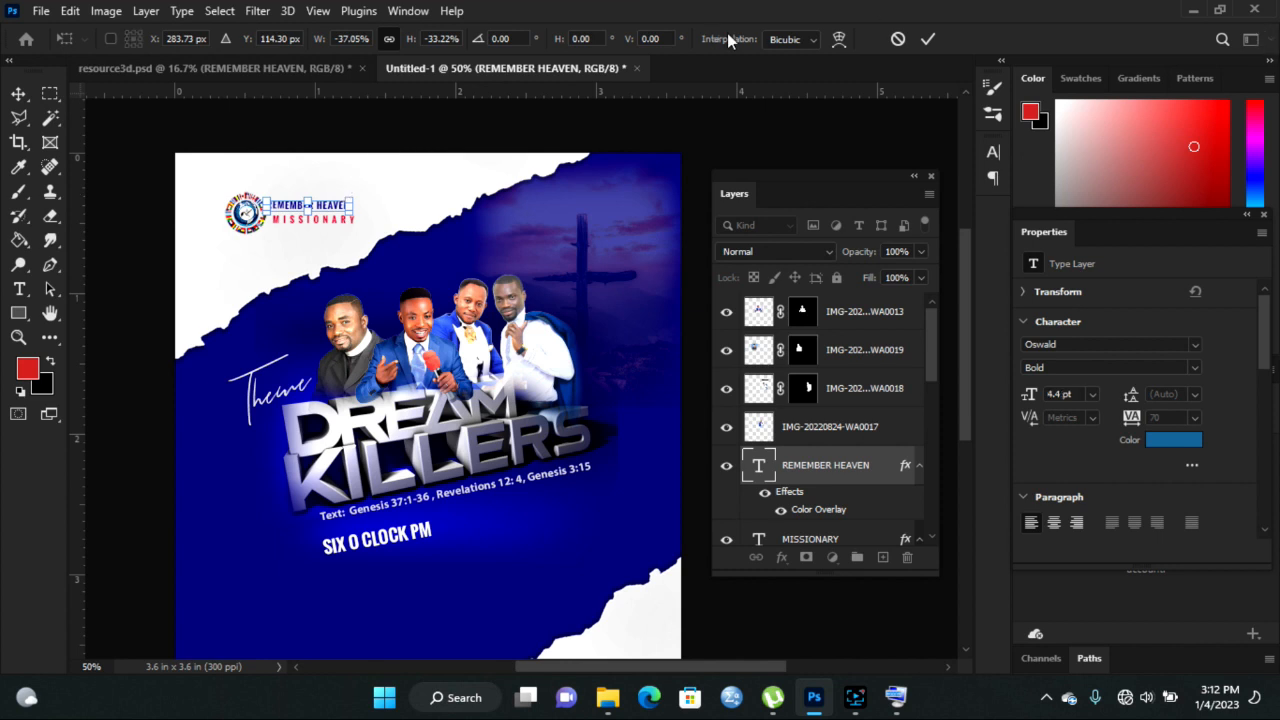
left_click(927, 39)
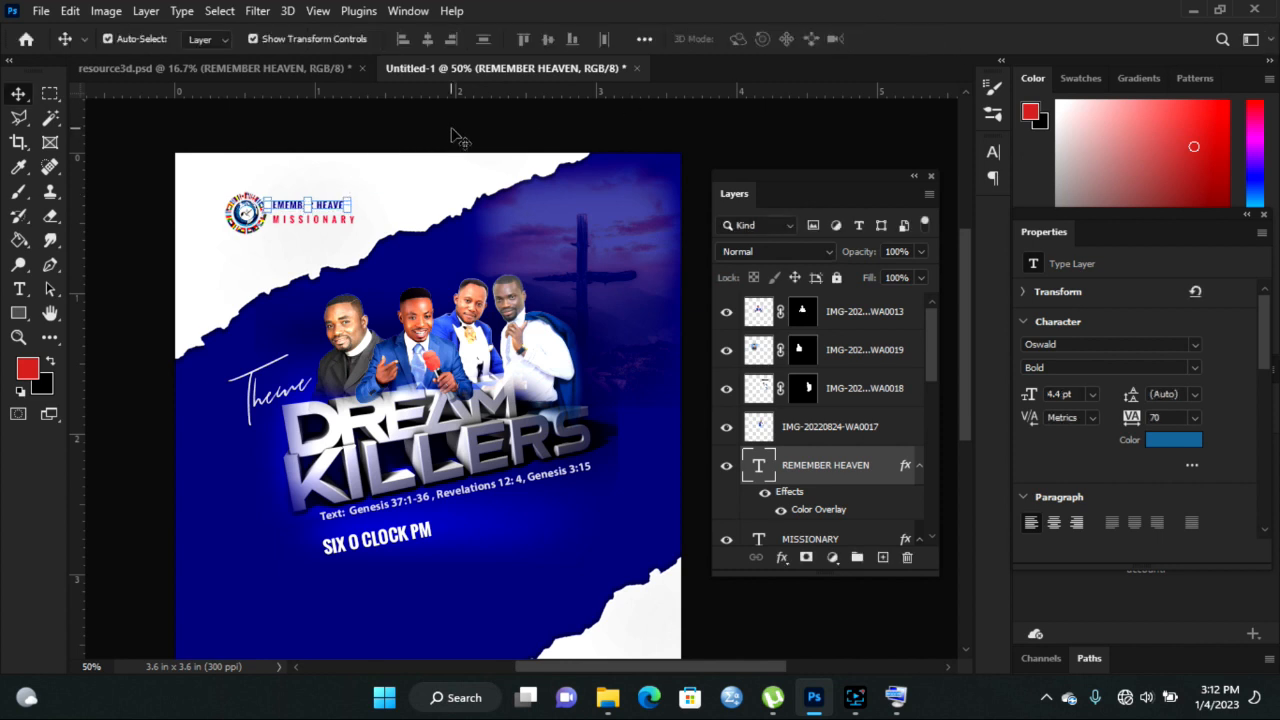
- Nudge REMEMBER HEAVEN slightly right, check the MISSIONARY and logo layers, and return to resource3d.psd
left_click(383, 194)
left_click_drag(314, 213, 318, 208)
left_click(324, 219)
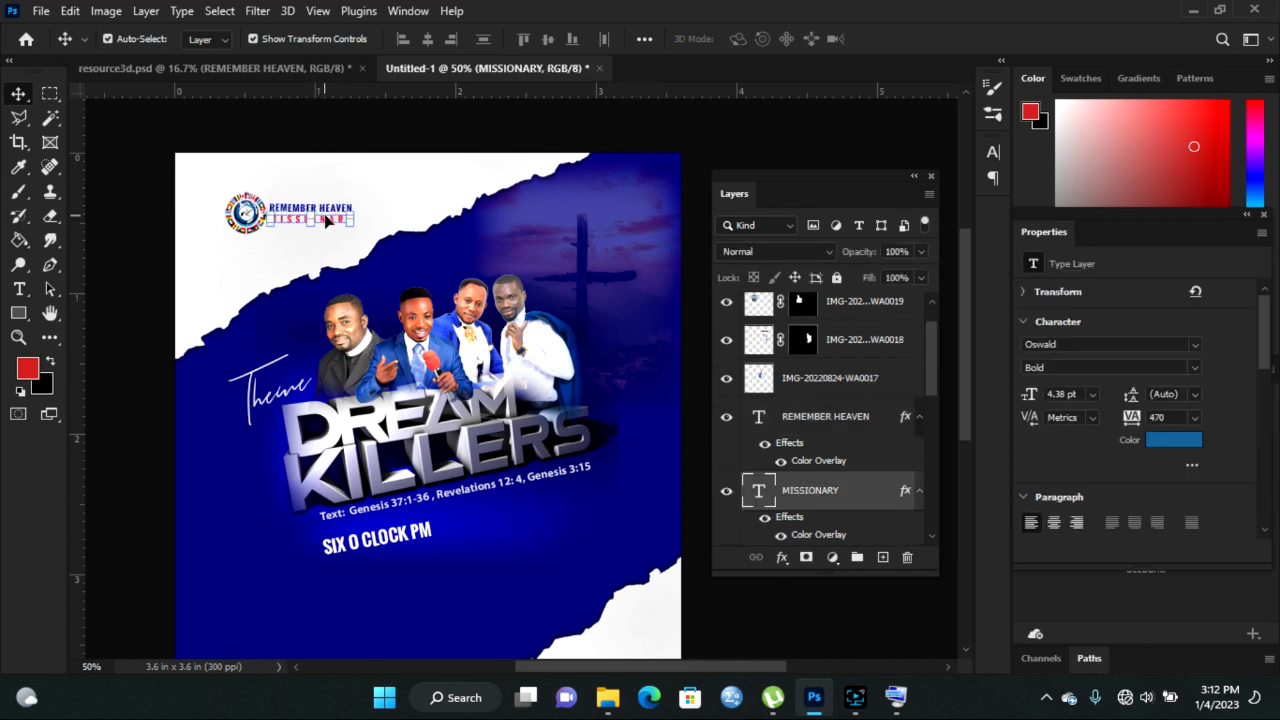
left_click(325, 190)
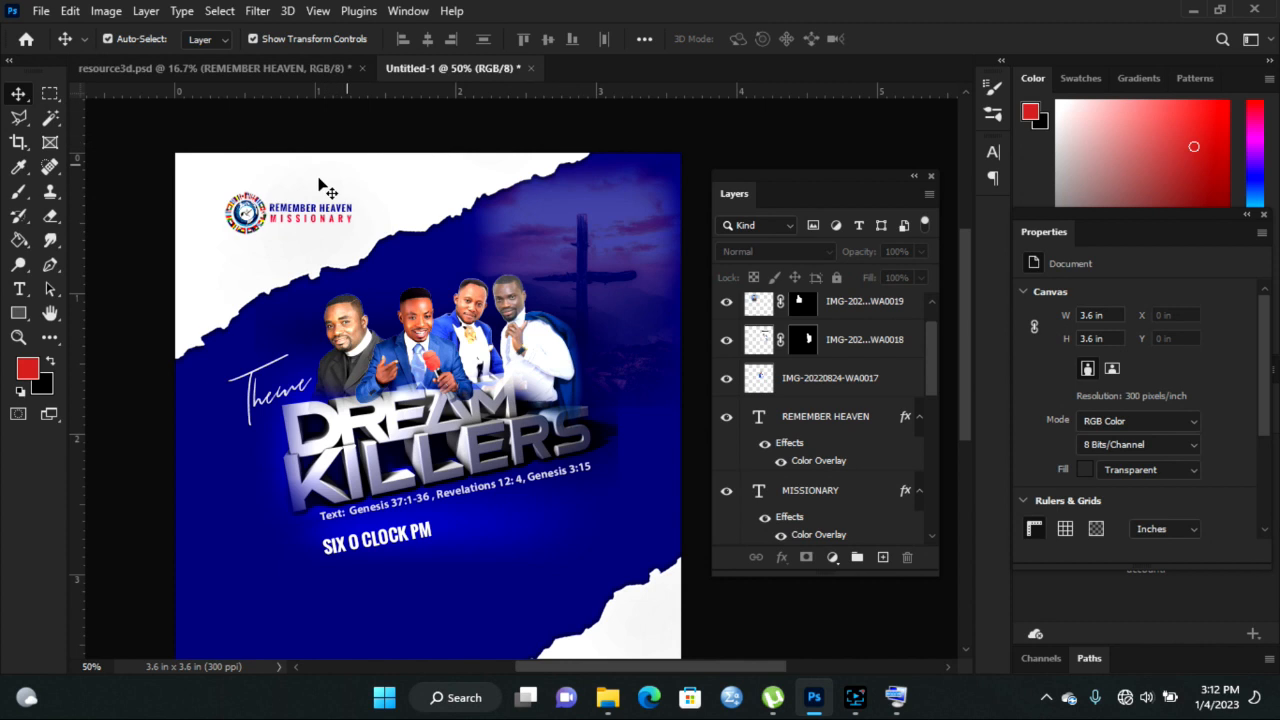
left_click(253, 226)
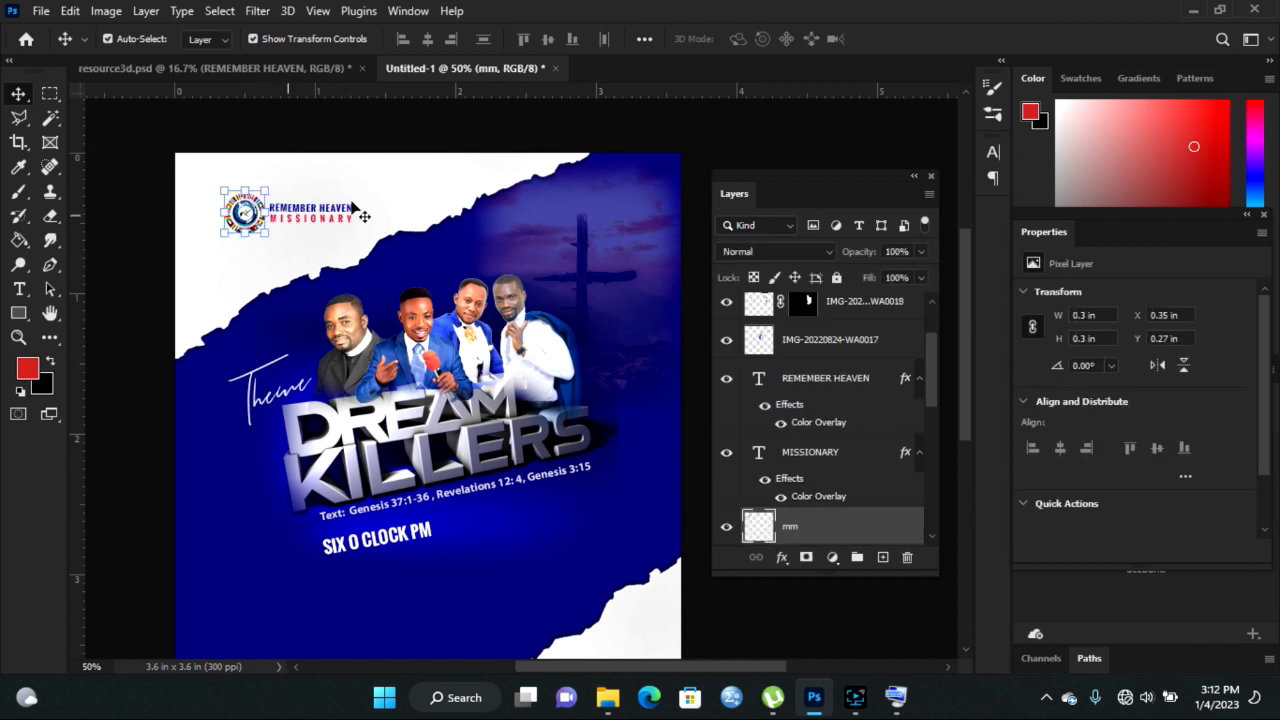
left_click(431, 138)
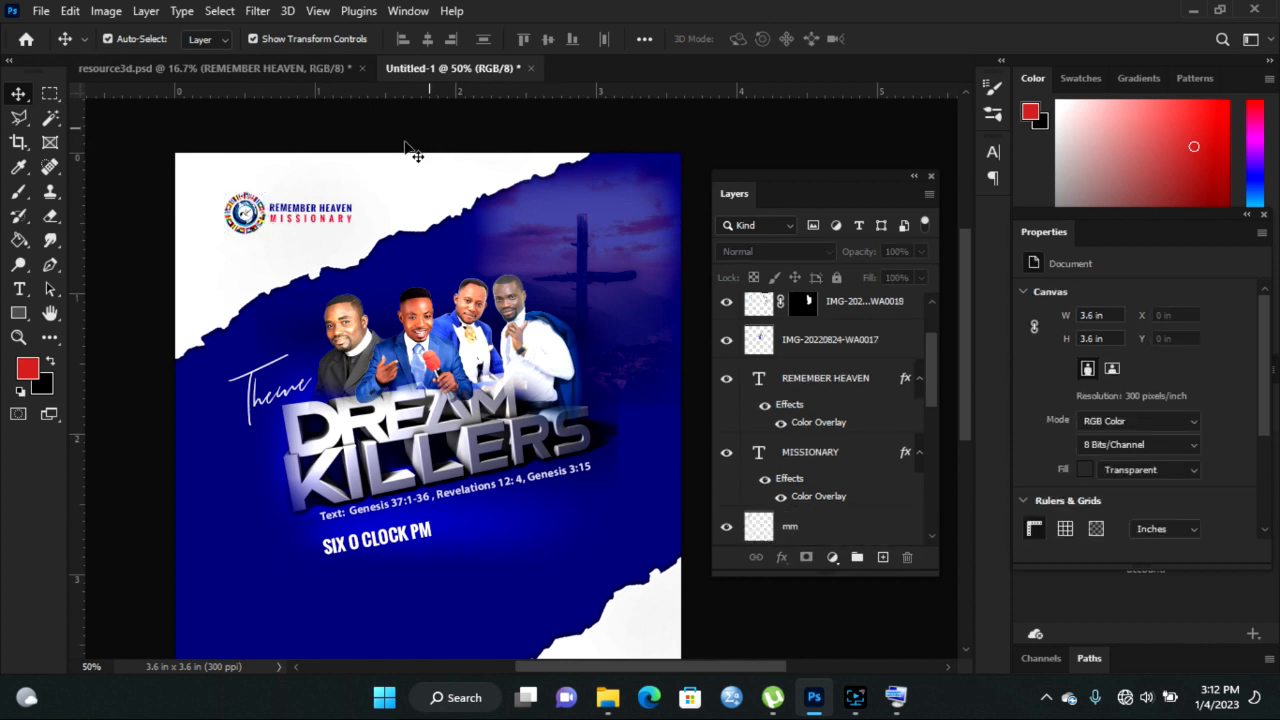
left_click(279, 65)
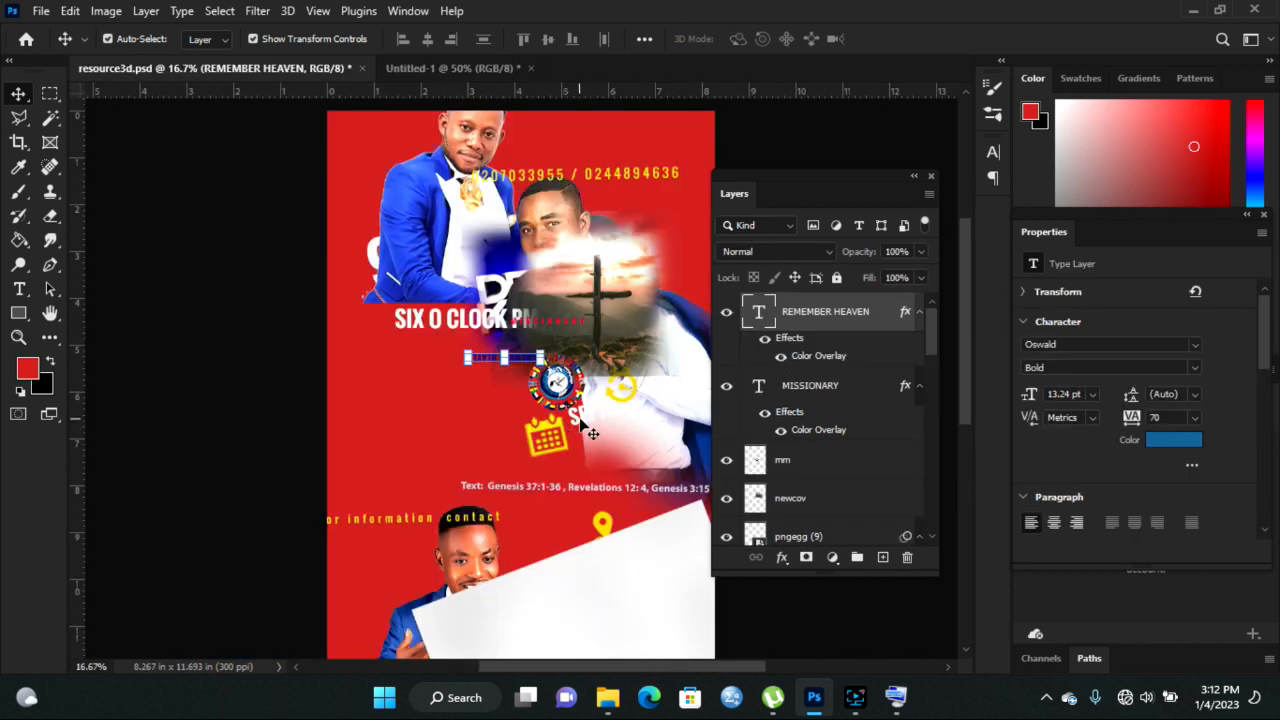
- Bring the 9-11 text into the flyer, shrink it to 11.72 pt, and place it below the Genesis line
left_click_drag(929, 326, 930, 496)
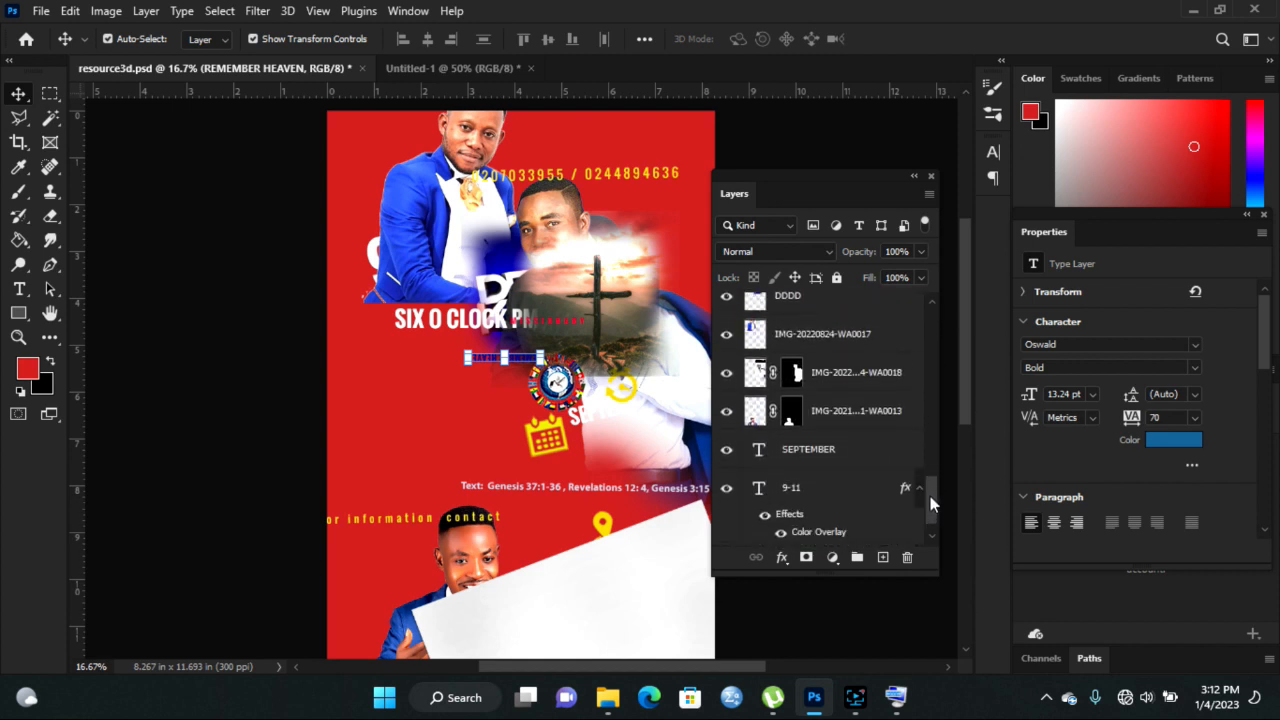
left_click(790, 488)
left_click_drag(375, 262, 354, 430)
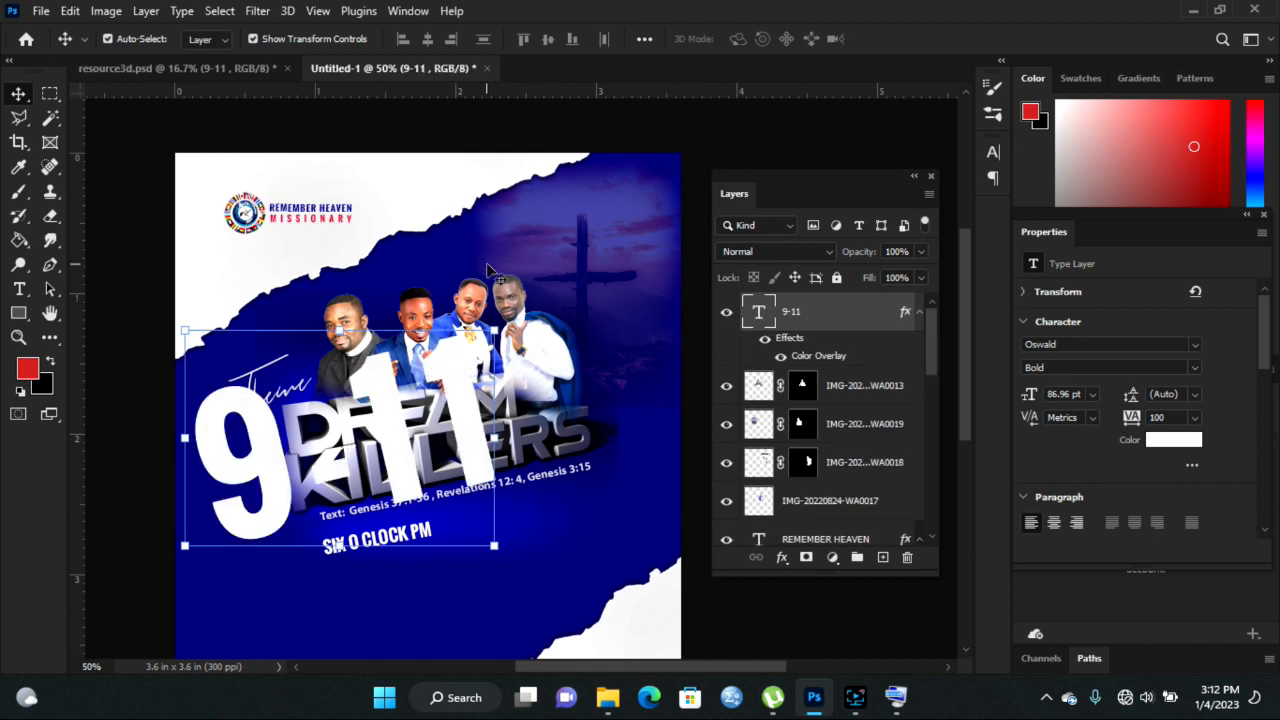
left_click_drag(495, 338, 568, 320)
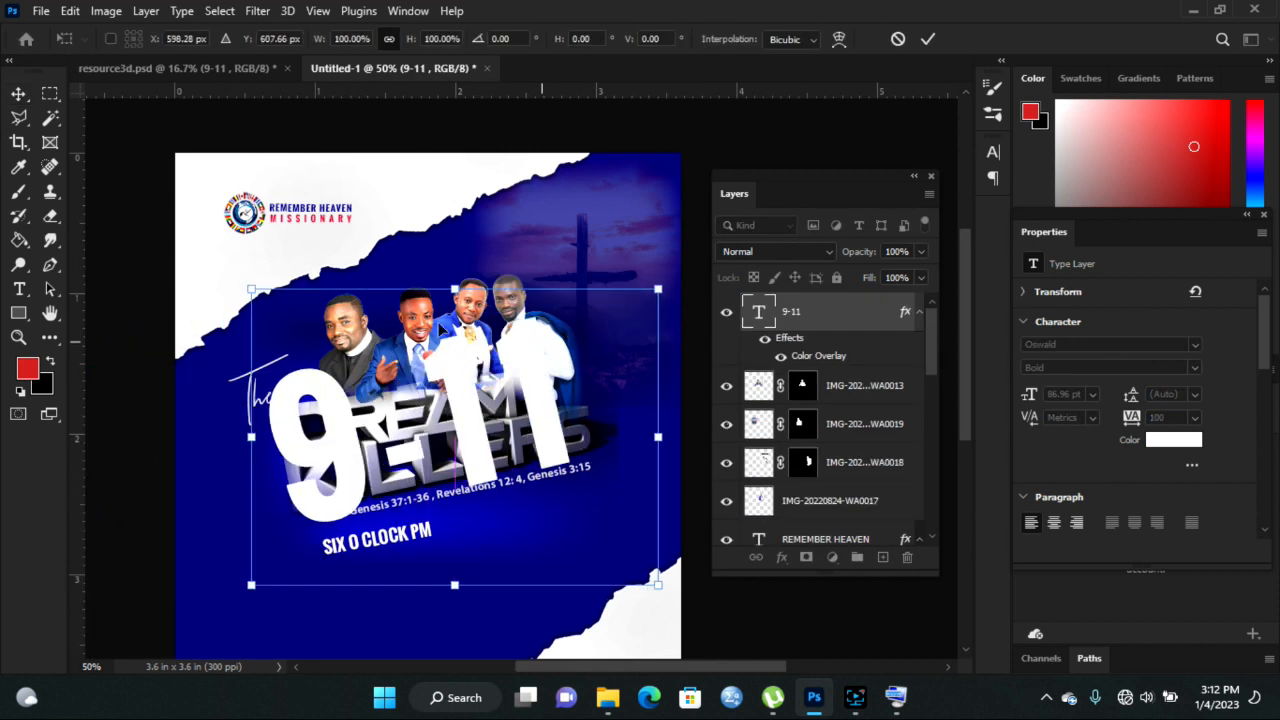
left_click_drag(252, 287, 561, 577)
left_click_drag(644, 570, 551, 509)
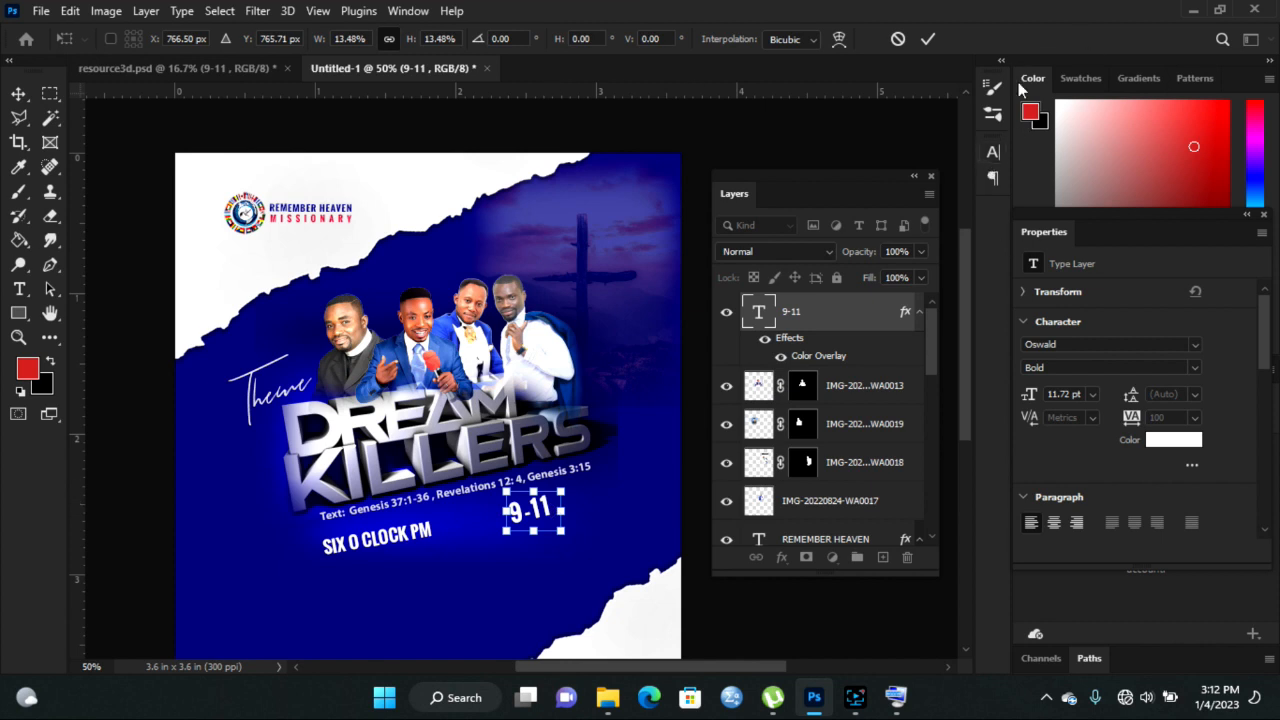
left_click(929, 40)
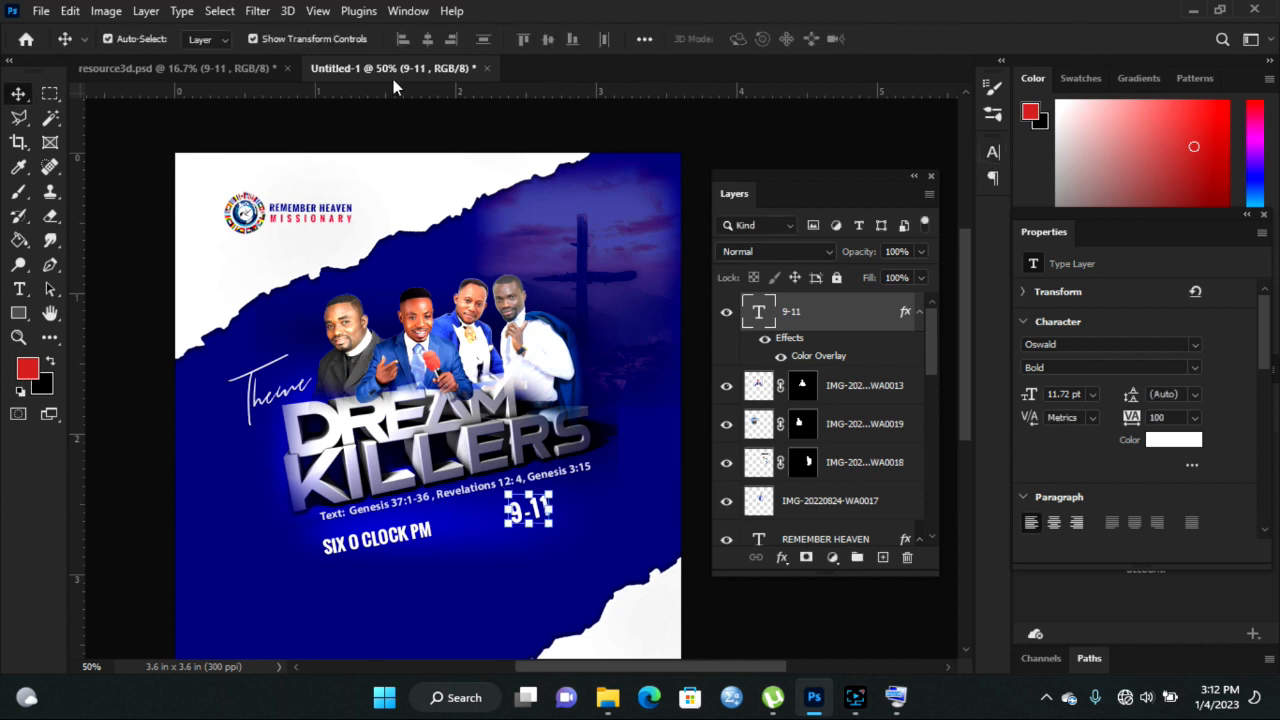
- Copy the SEPTEMBER text layer into the flyer and shrink it beside 9-11
left_click(229, 67)
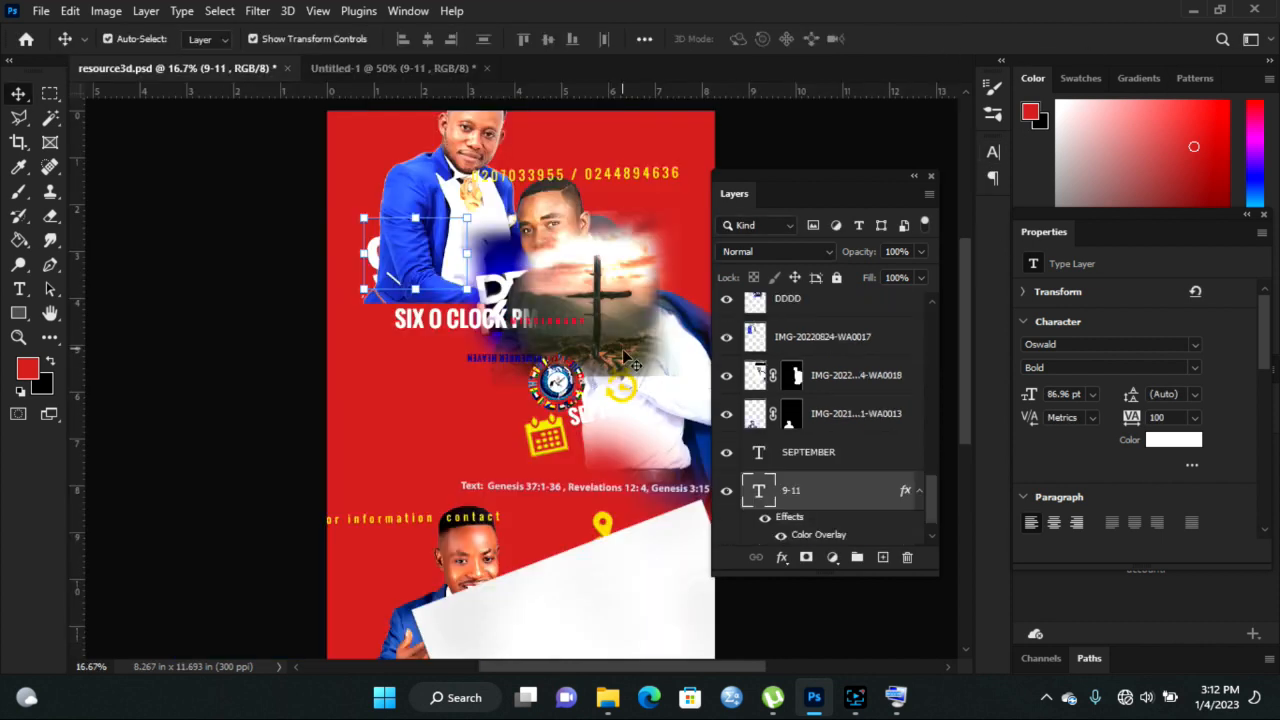
left_click(818, 456)
left_click_drag(578, 425, 338, 450)
left_click_drag(310, 387, 618, 478)
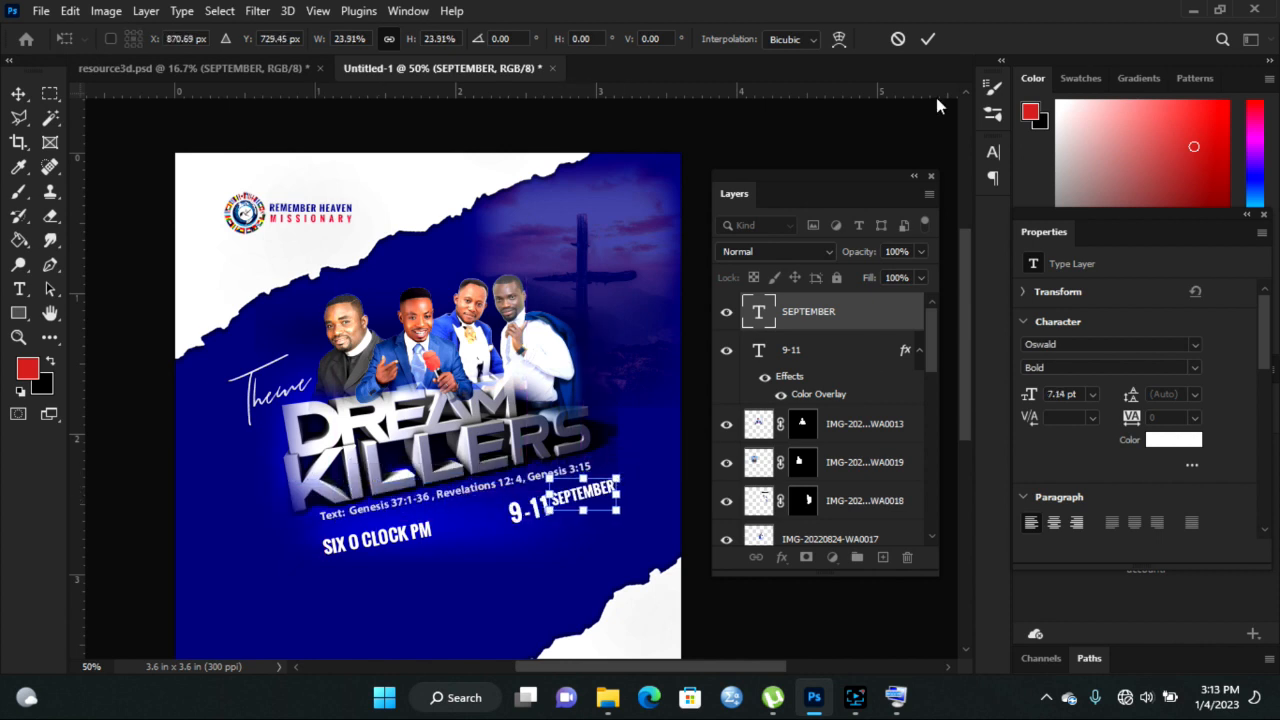
left_click(922, 38)
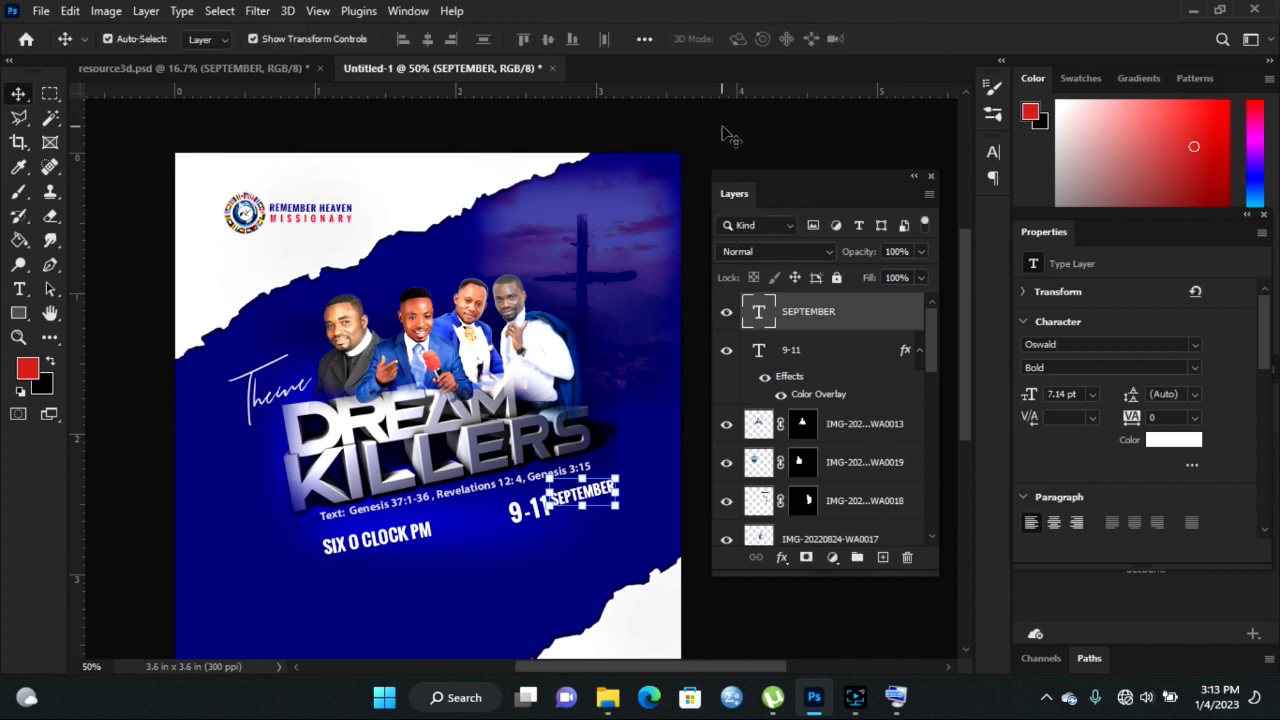
- Shrink SEPTEMBER further to 5.42 pt and zoom in on the date
left_click(604, 488)
left_click_drag(617, 476, 611, 481)
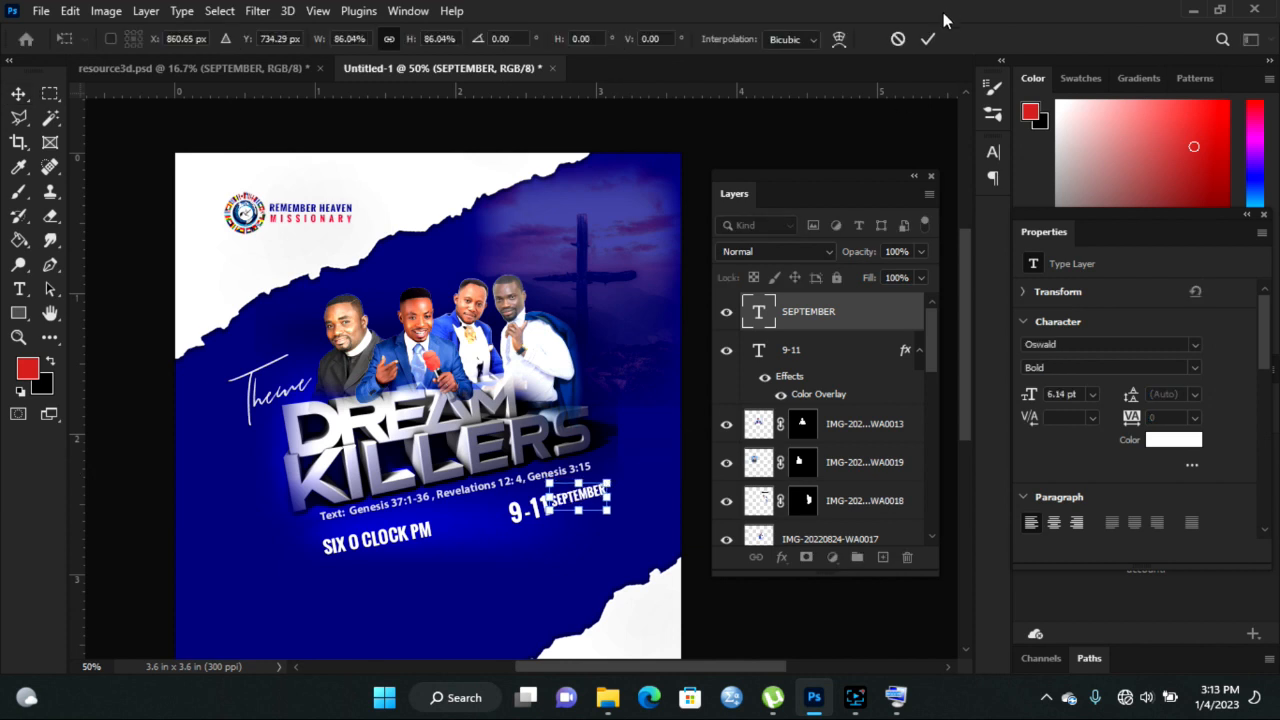
left_click(927, 39)
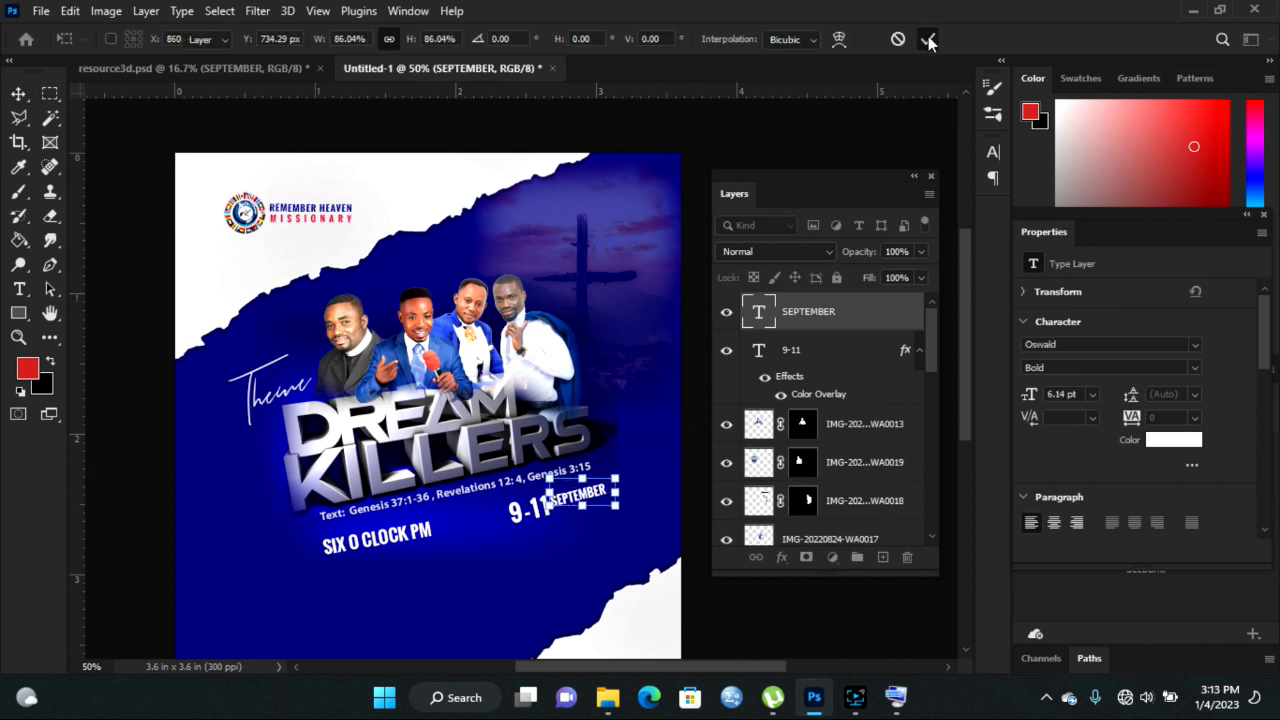
left_click(731, 144)
left_click(591, 503)
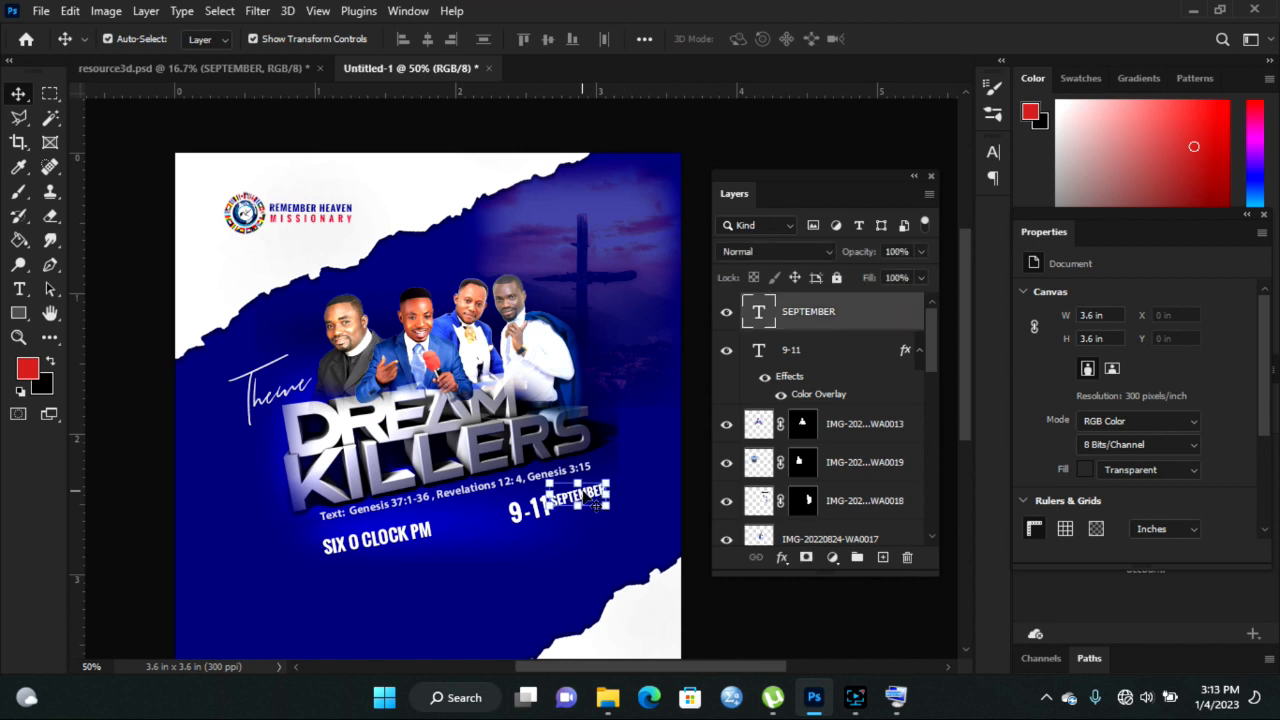
left_click_drag(615, 479, 608, 484)
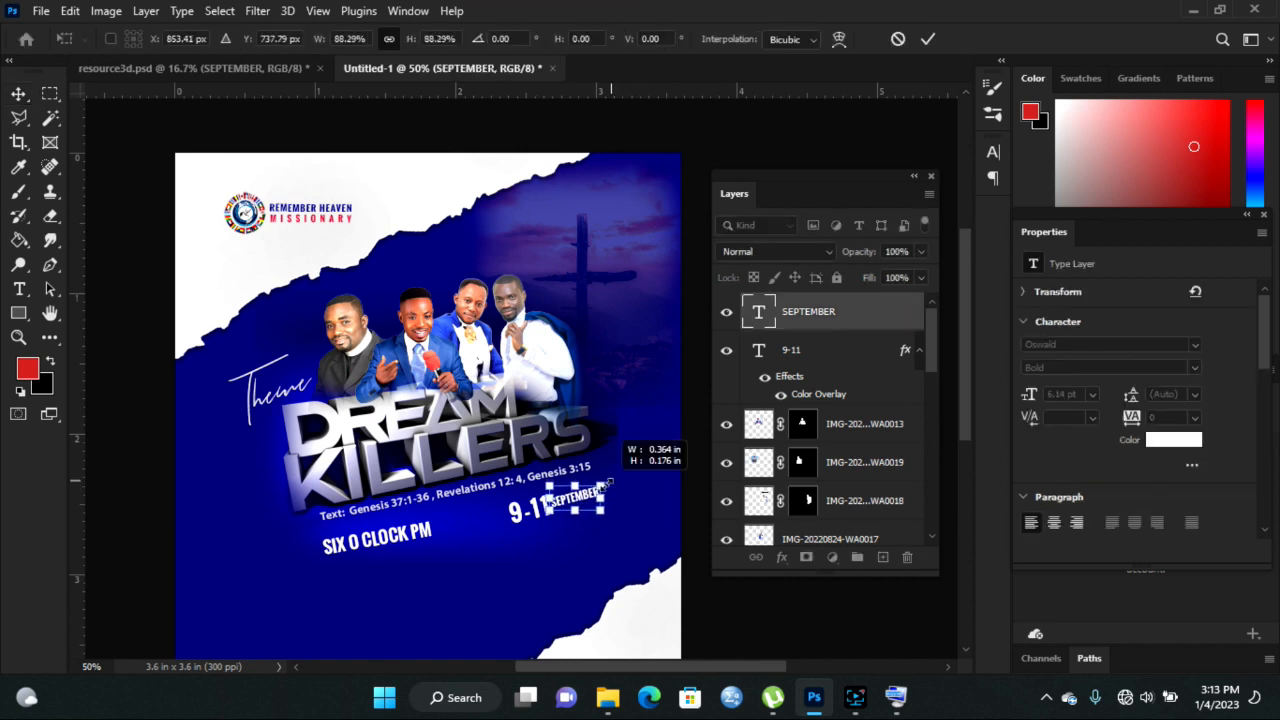
left_click(928, 38)
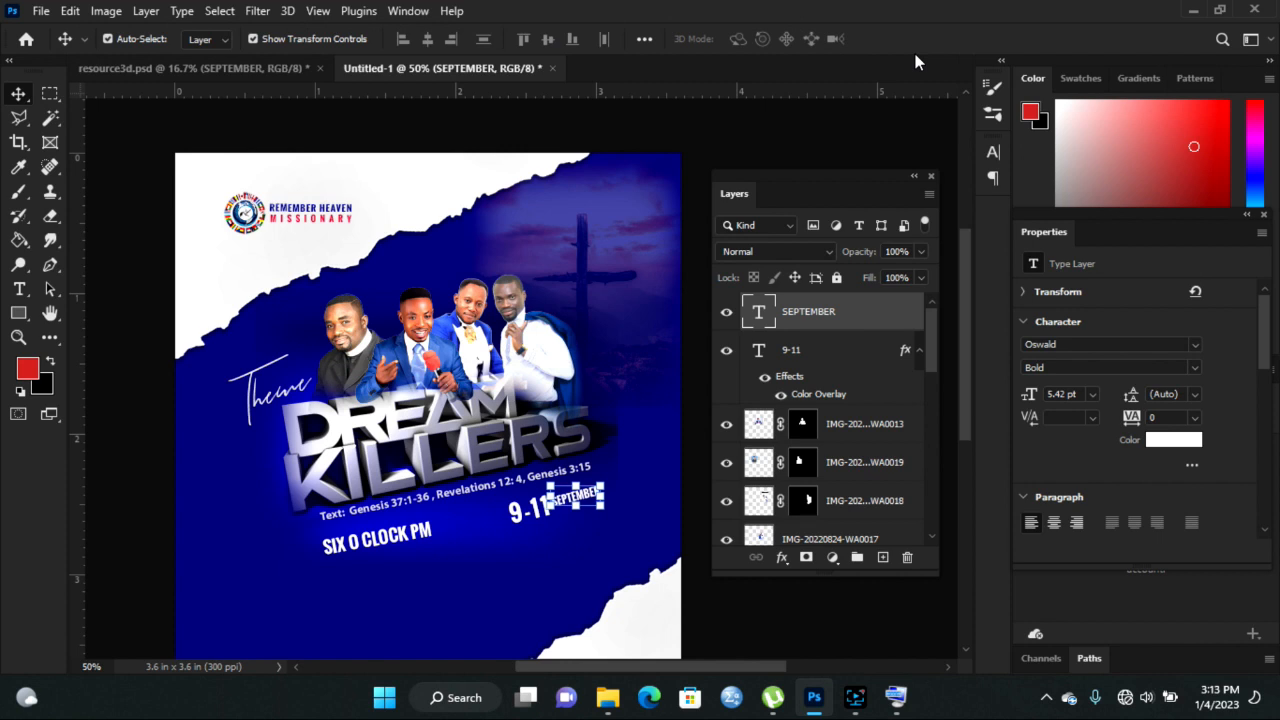
left_click(592, 536)
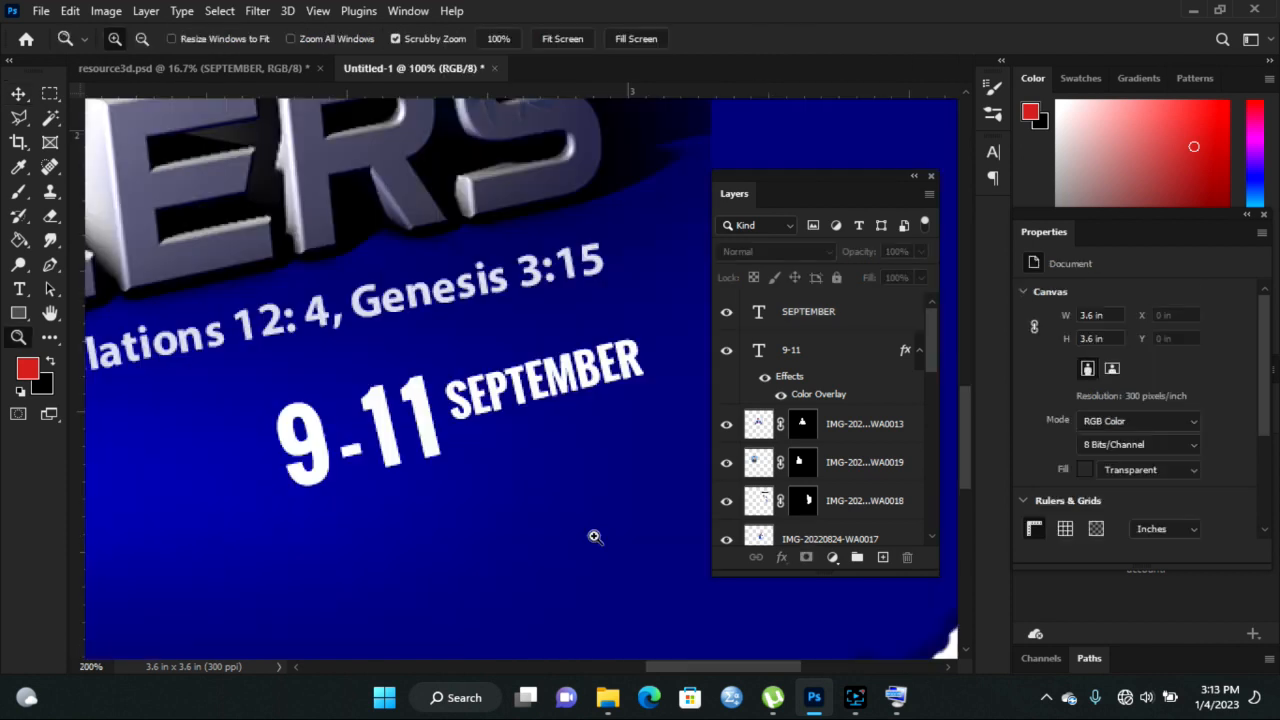
- Type 2023 beside SEPTEMBER and scale it down under 9-11
left_click(20, 291)
left_click(502, 497)
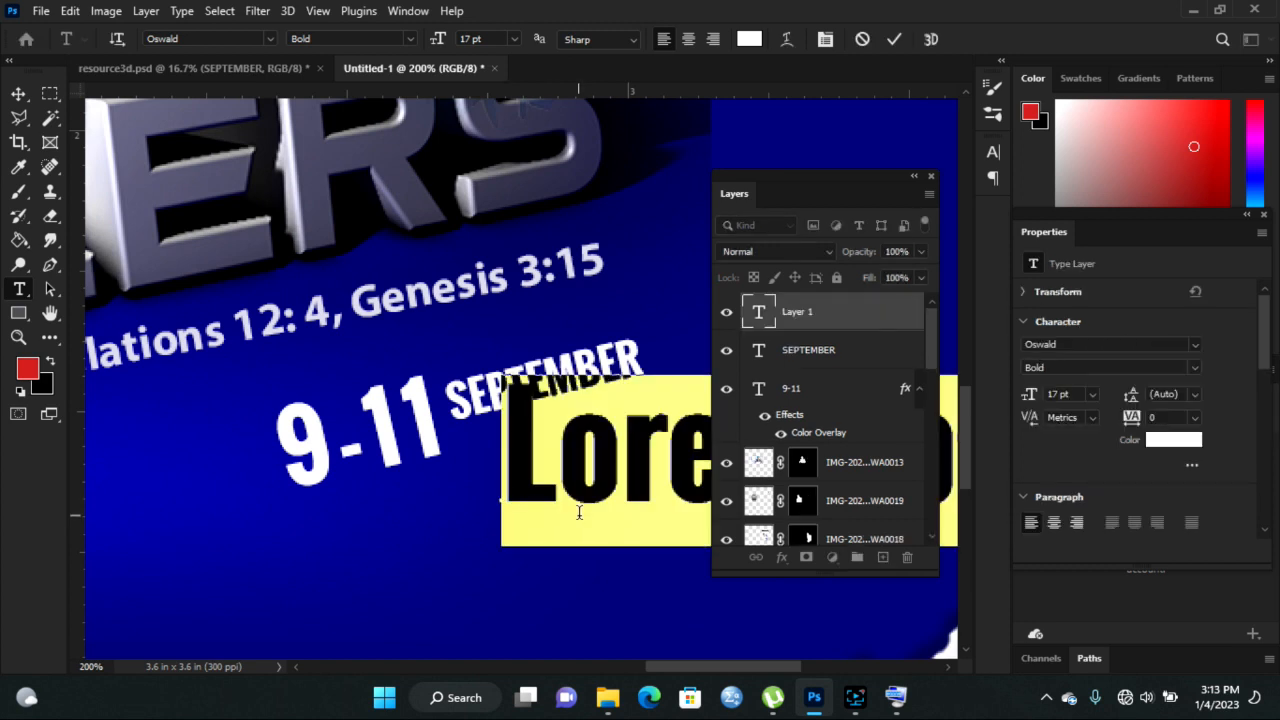
type("20")
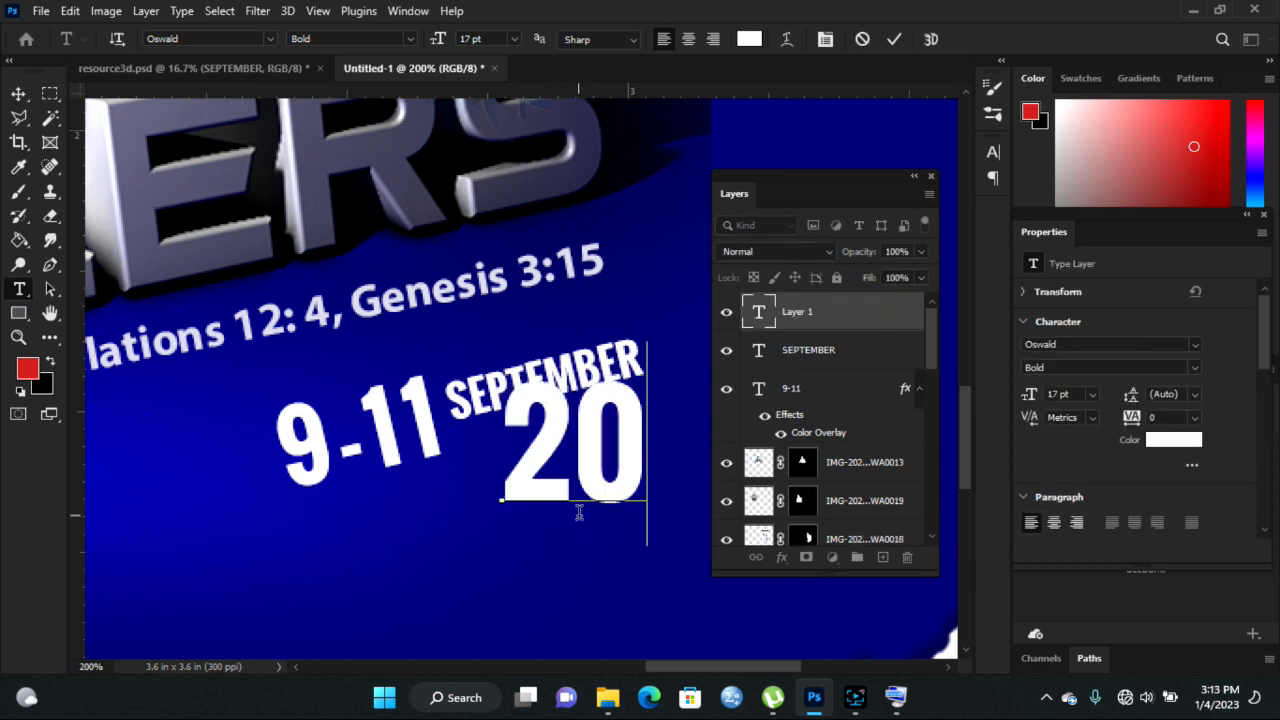
type("2")
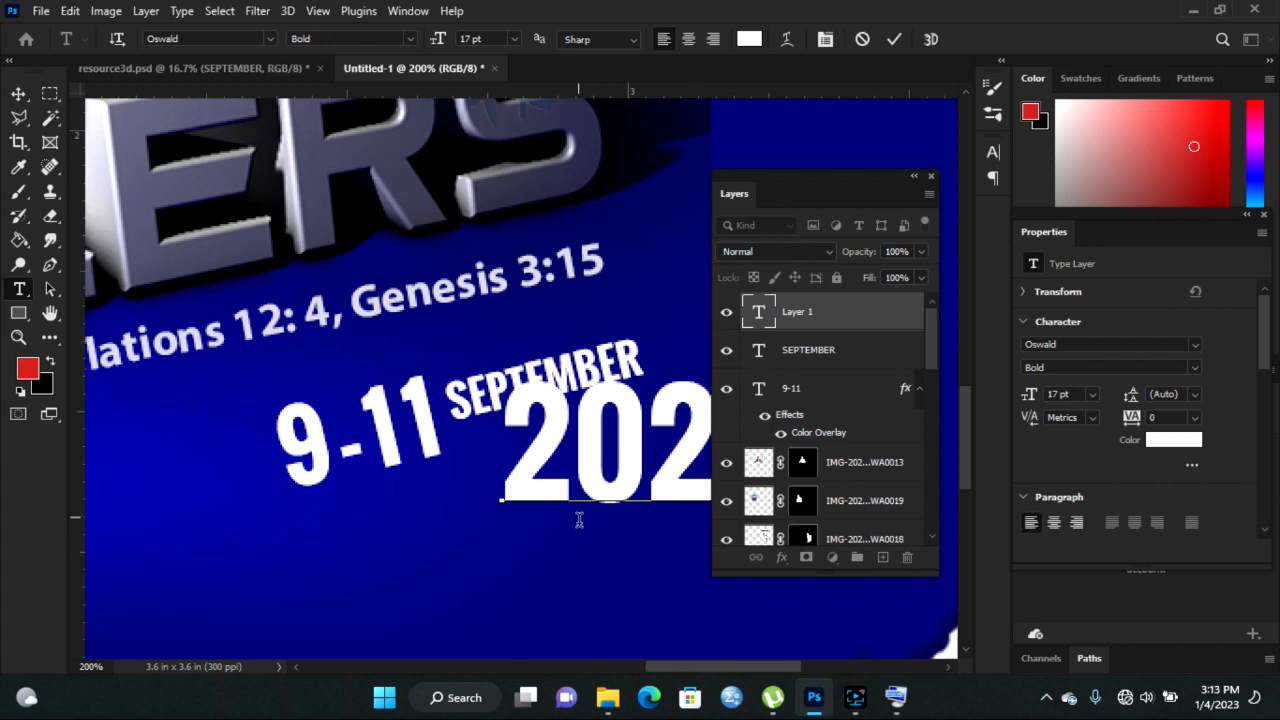
type("3")
left_click(18, 93)
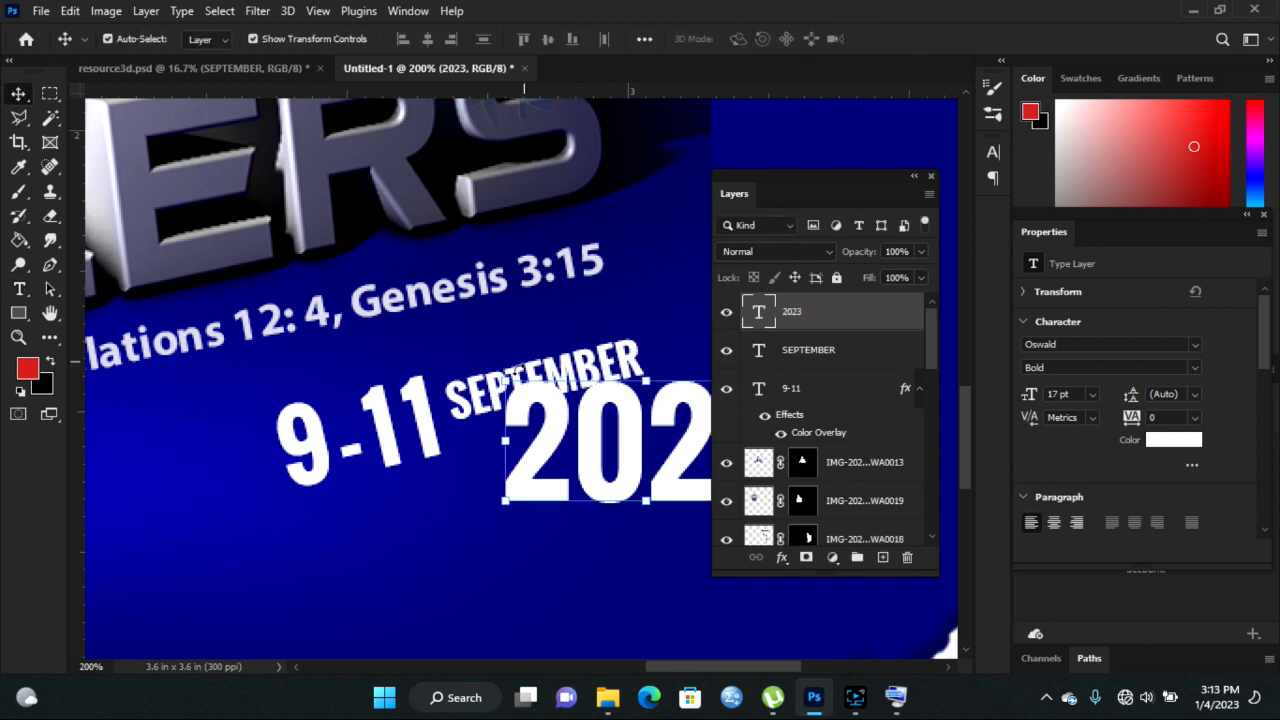
left_click_drag(505, 380, 352, 461)
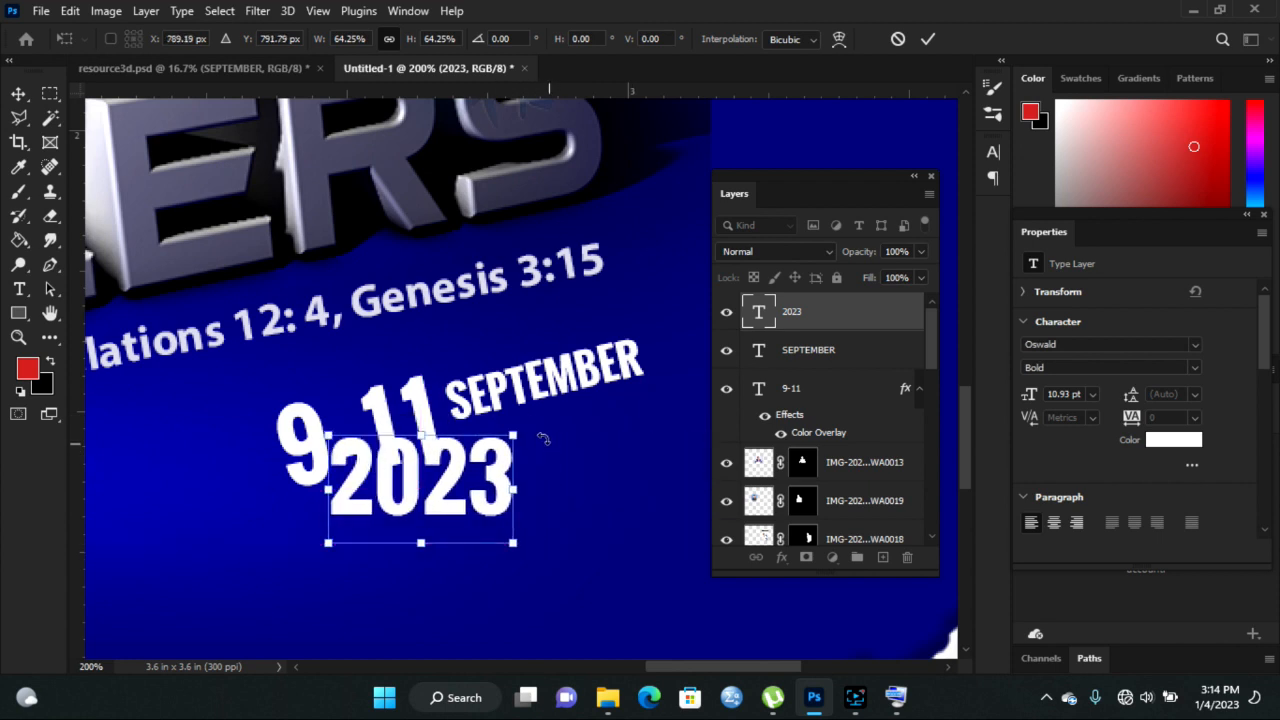
left_click_drag(513, 433, 526, 466)
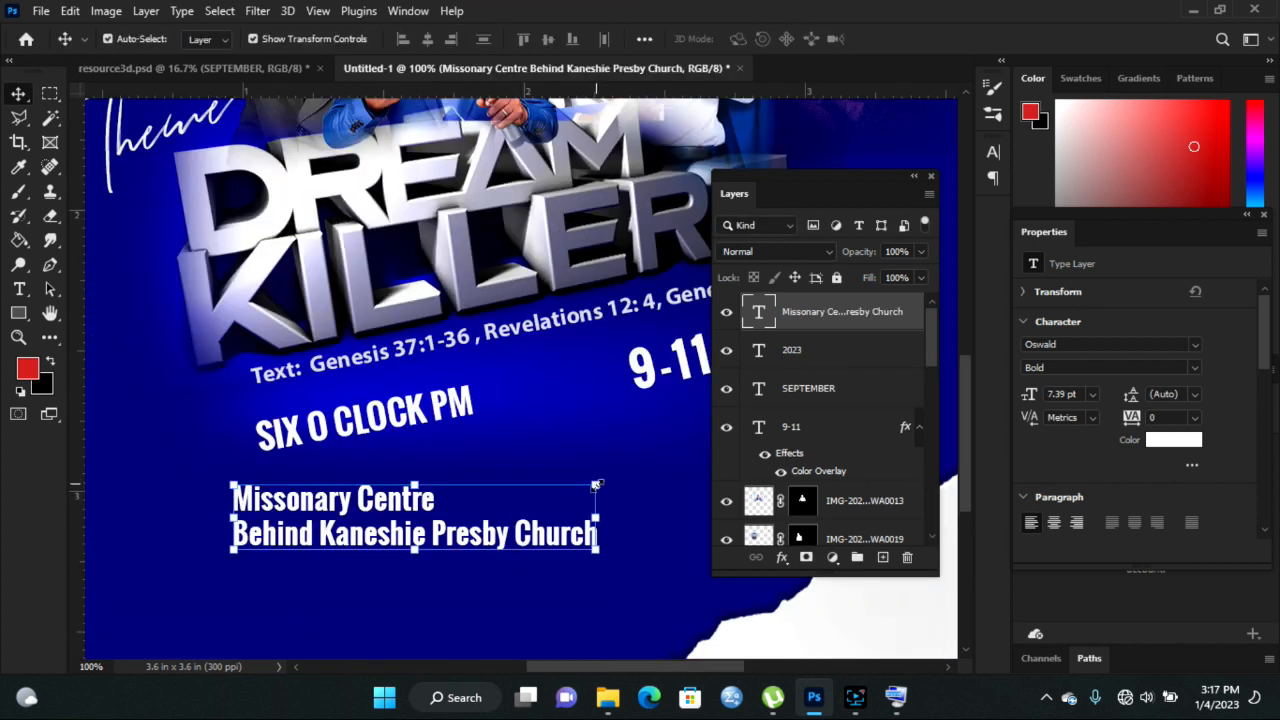
- Shrink the venue text, centre it on the guide, and tilt it to -10.5°
left_click_drag(595, 485, 468, 492)
left_click_drag(270, 525, 337, 523)
left_click_drag(551, 500, 555, 468)
- Enlarge the venue text, size the location pin beside it, and bring in the For information text
left_click_drag(300, 523, 570, 515)
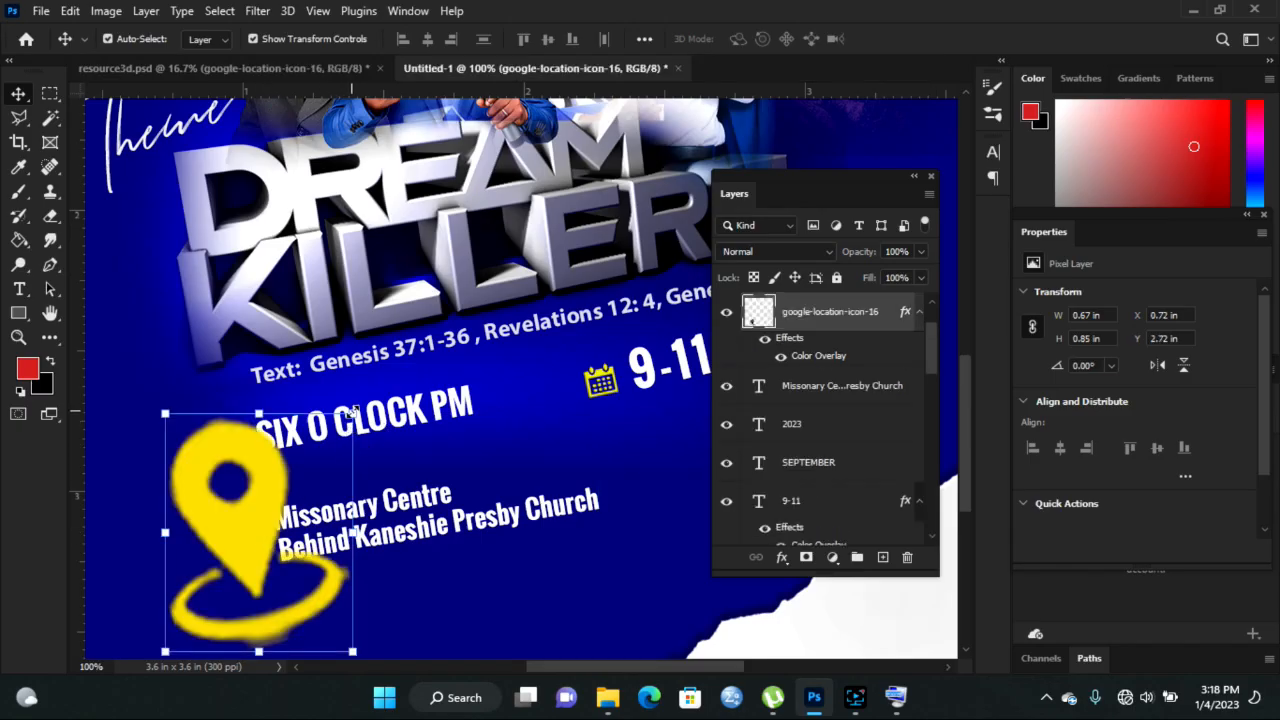
left_click_drag(352, 413, 233, 532)
key("Return")
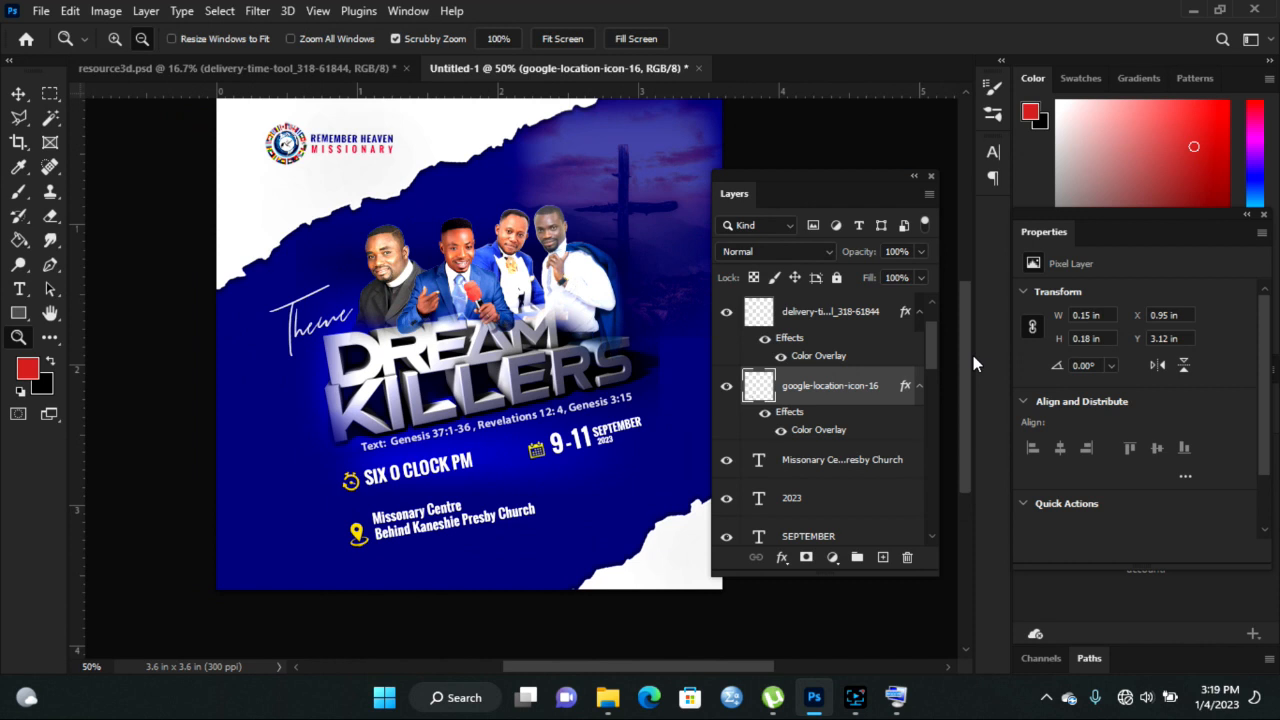
left_click_drag(973, 356, 973, 350)
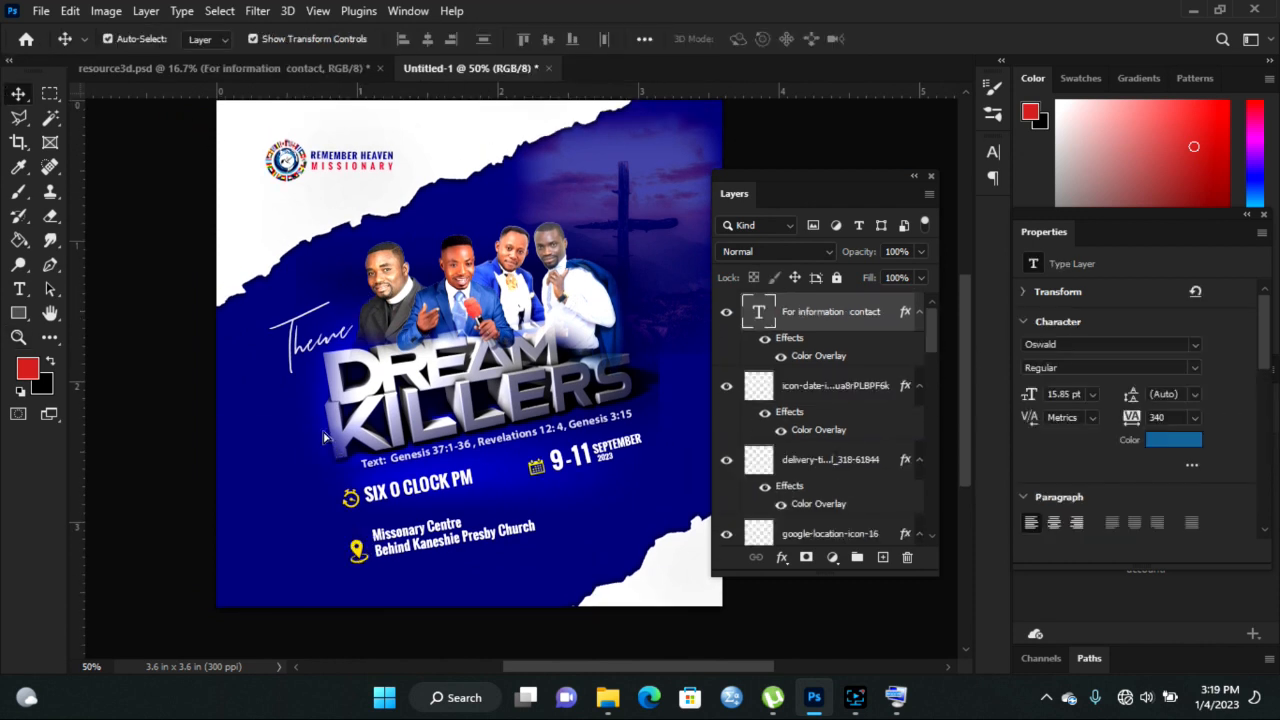
left_click_drag(480, 420, 432, 420)
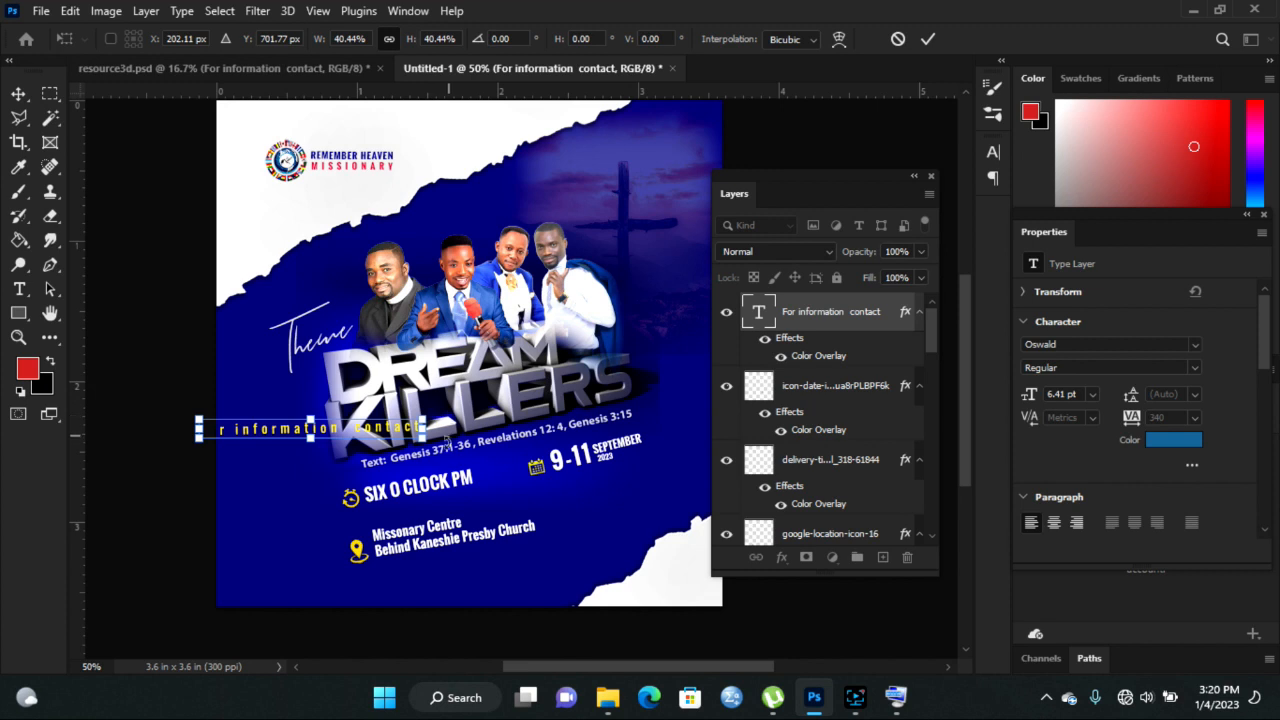
- Rotate the For information contact line 90°, shrink it and move it to the flyer's left edge
left_click_drag(446, 462, 290, 527)
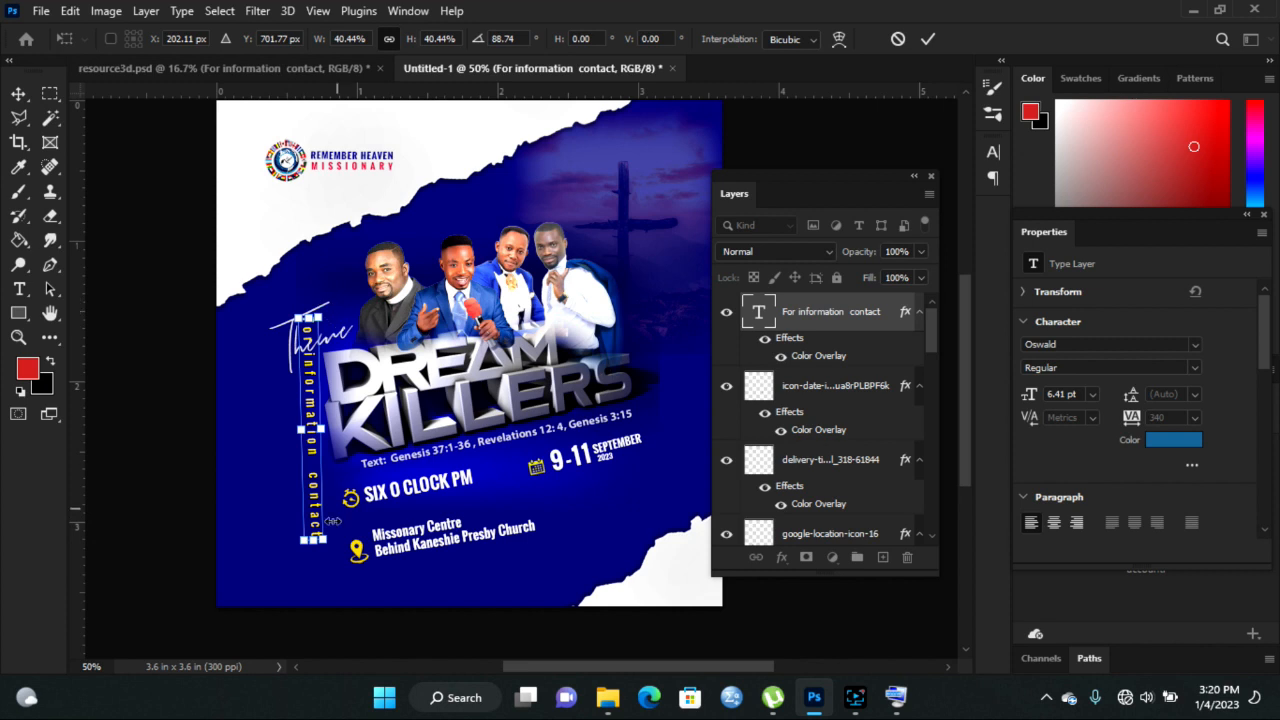
left_click_drag(343, 551, 341, 555)
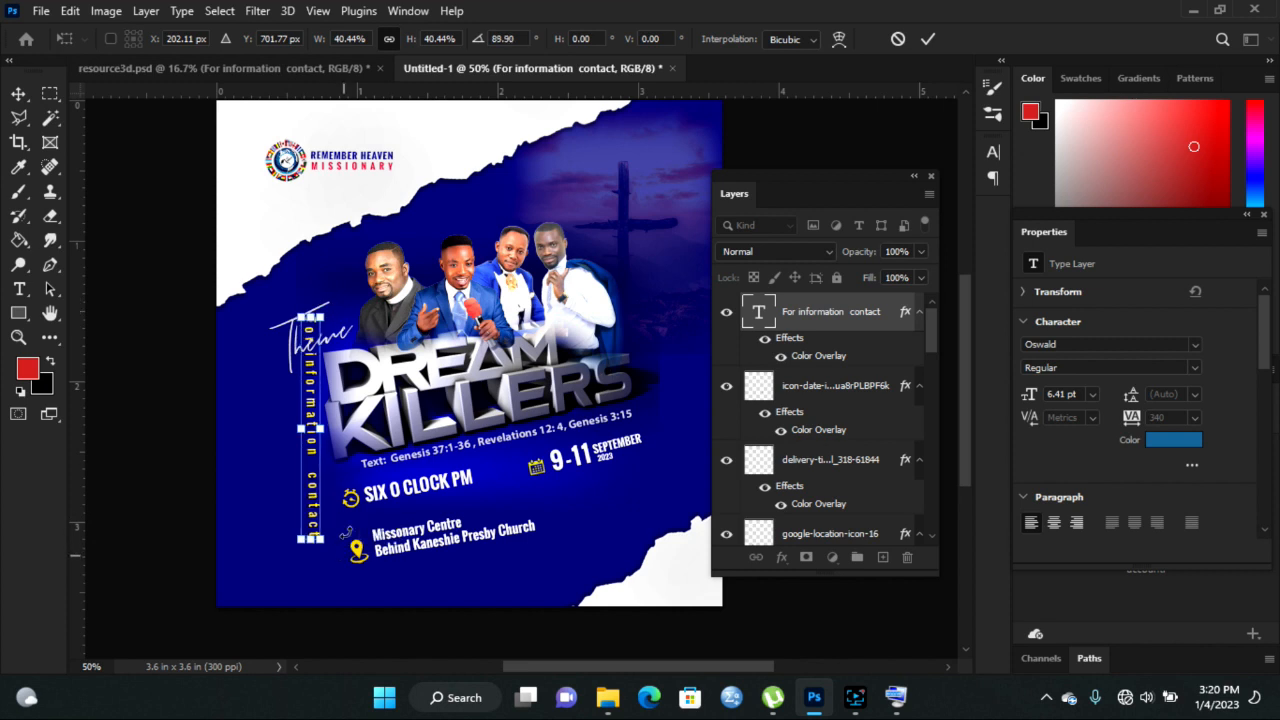
left_click_drag(322, 316, 316, 366)
left_click_drag(314, 412, 284, 412)
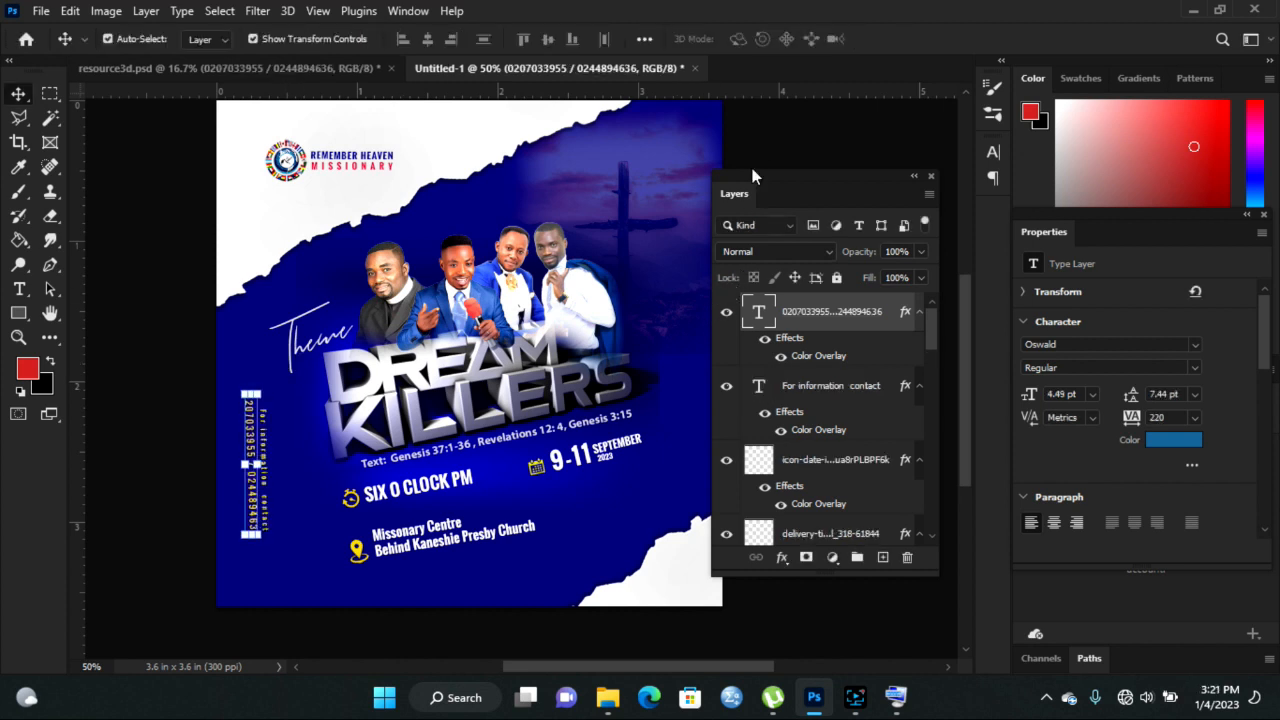
- Commit the contact text, select the vertical phone-number text and shift the torn-paper graphic up-left
left_click(773, 152)
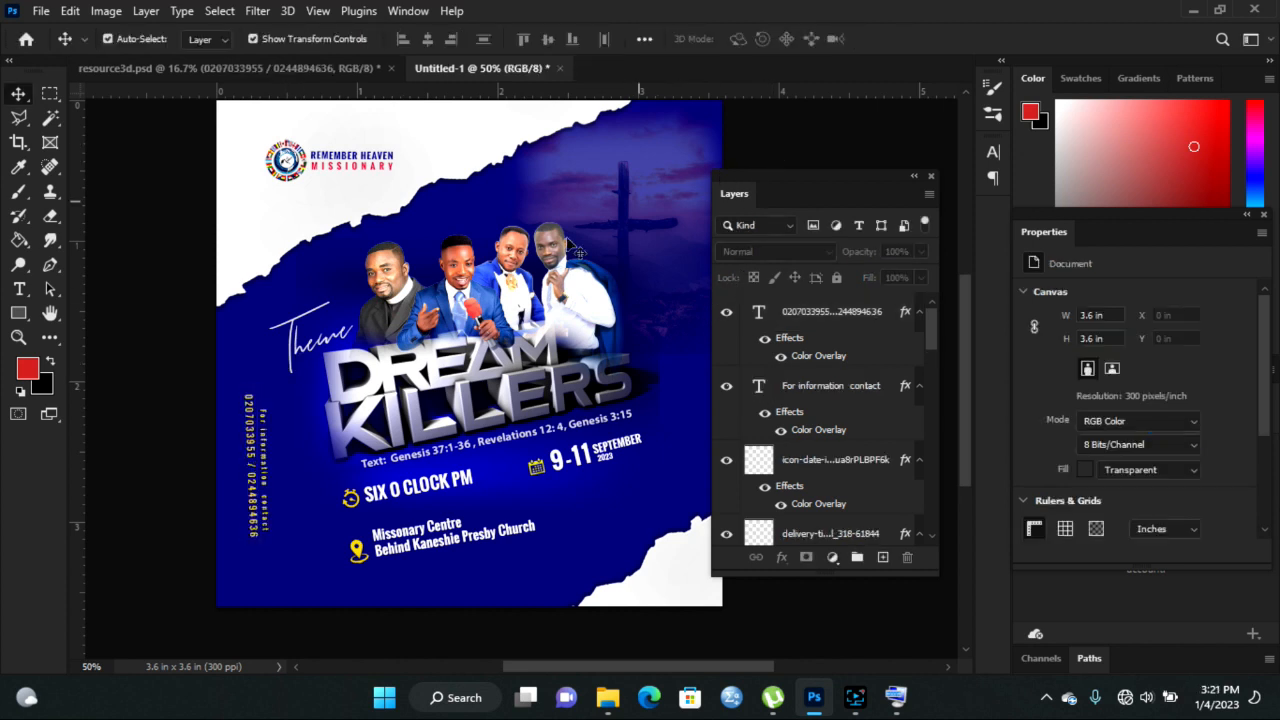
left_click(262, 440)
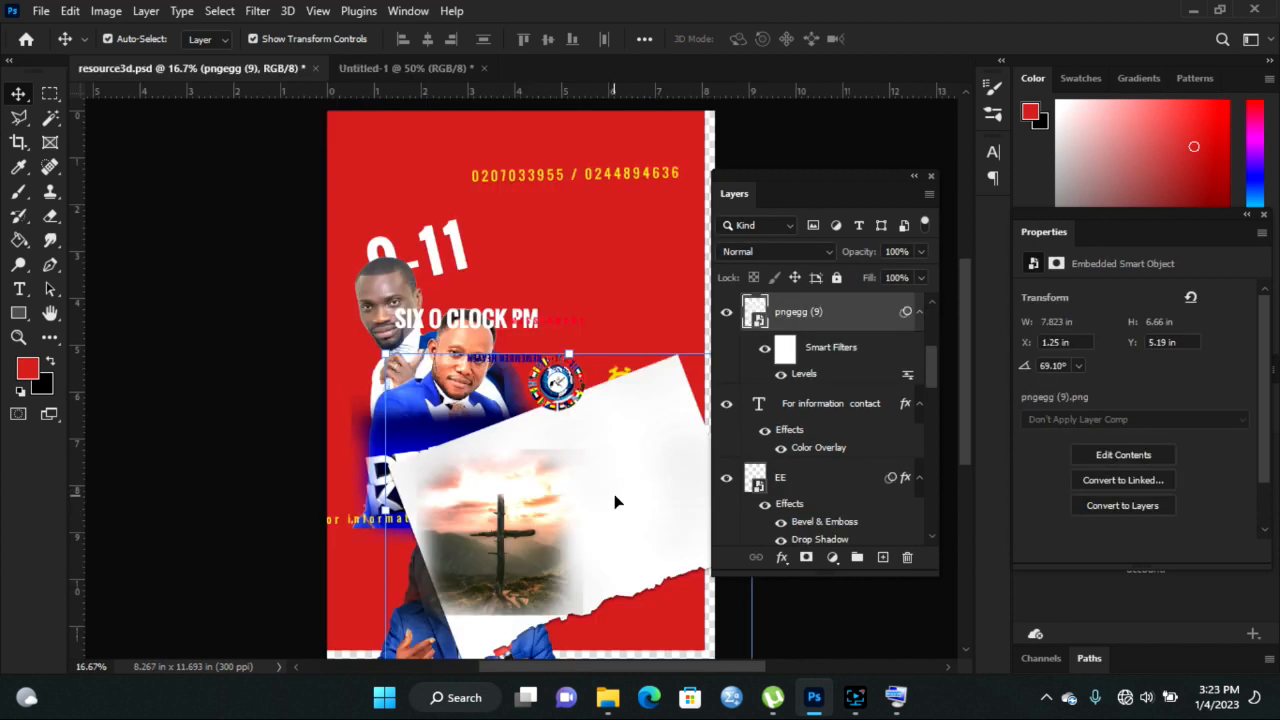
left_click_drag(615, 502, 568, 305)
- Copy the yellow 3D PRAYER FESTIVAL graphic from resource3d into the flyer
left_click(617, 541)
left_click_drag(636, 530, 598, 527)
left_click(616, 509)
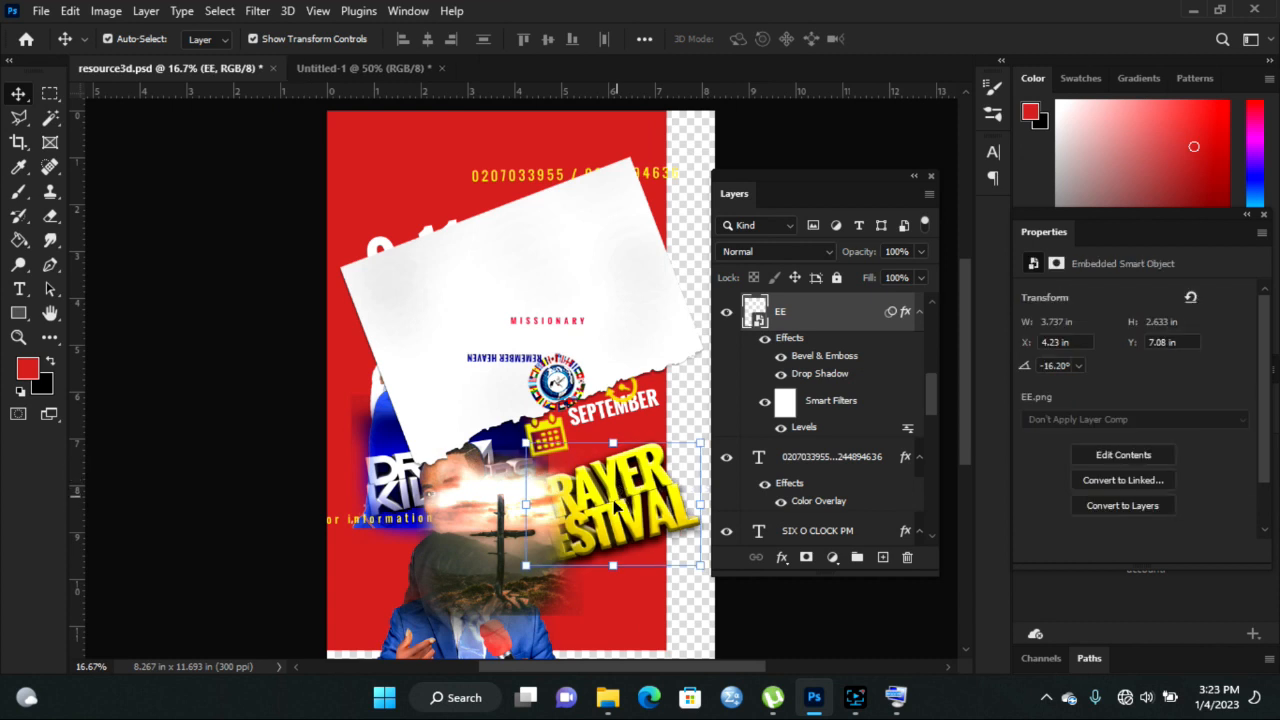
left_click_drag(635, 480, 476, 415)
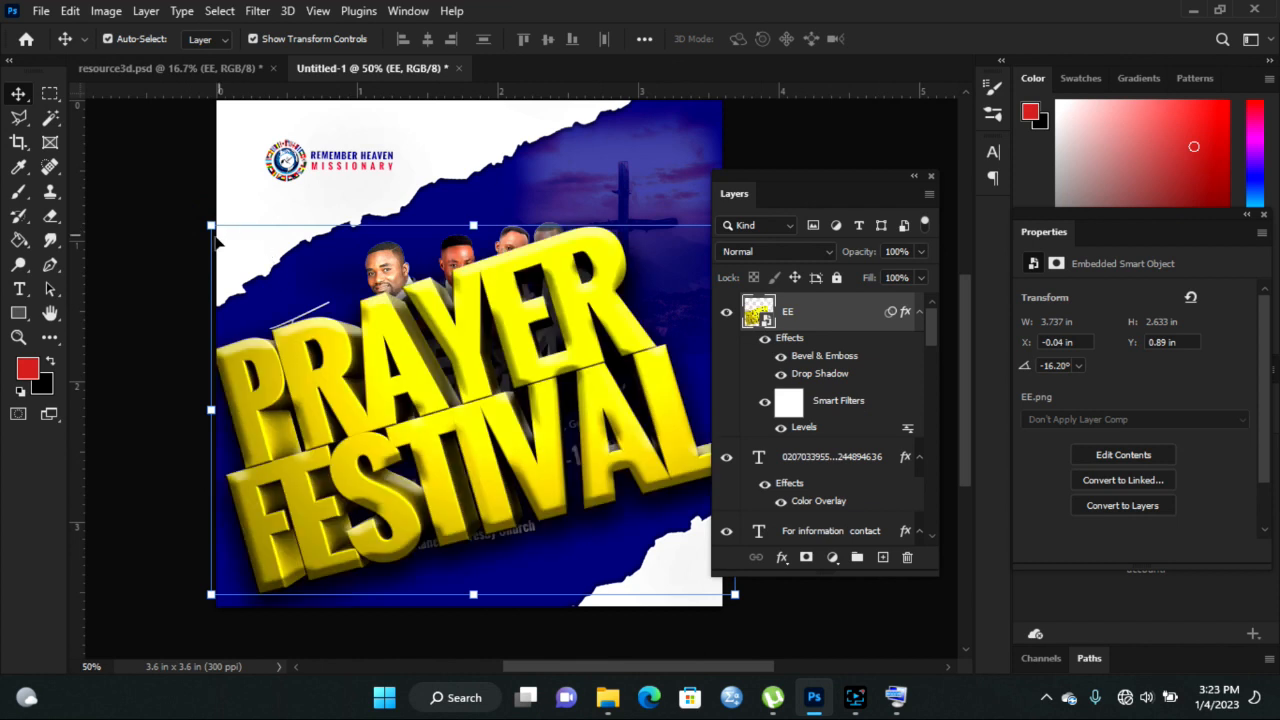
- Scale down the PRAYER FESTIVAL graphic and apply the transform
left_click(214, 226)
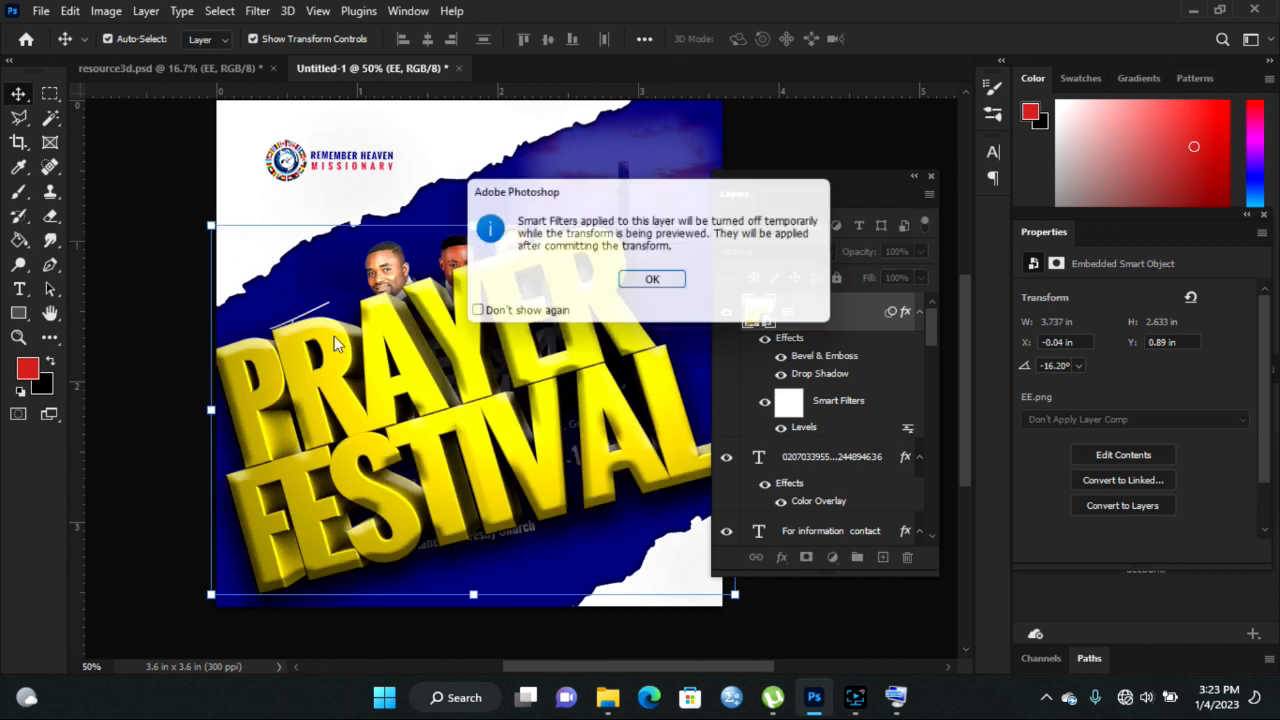
left_click(655, 284)
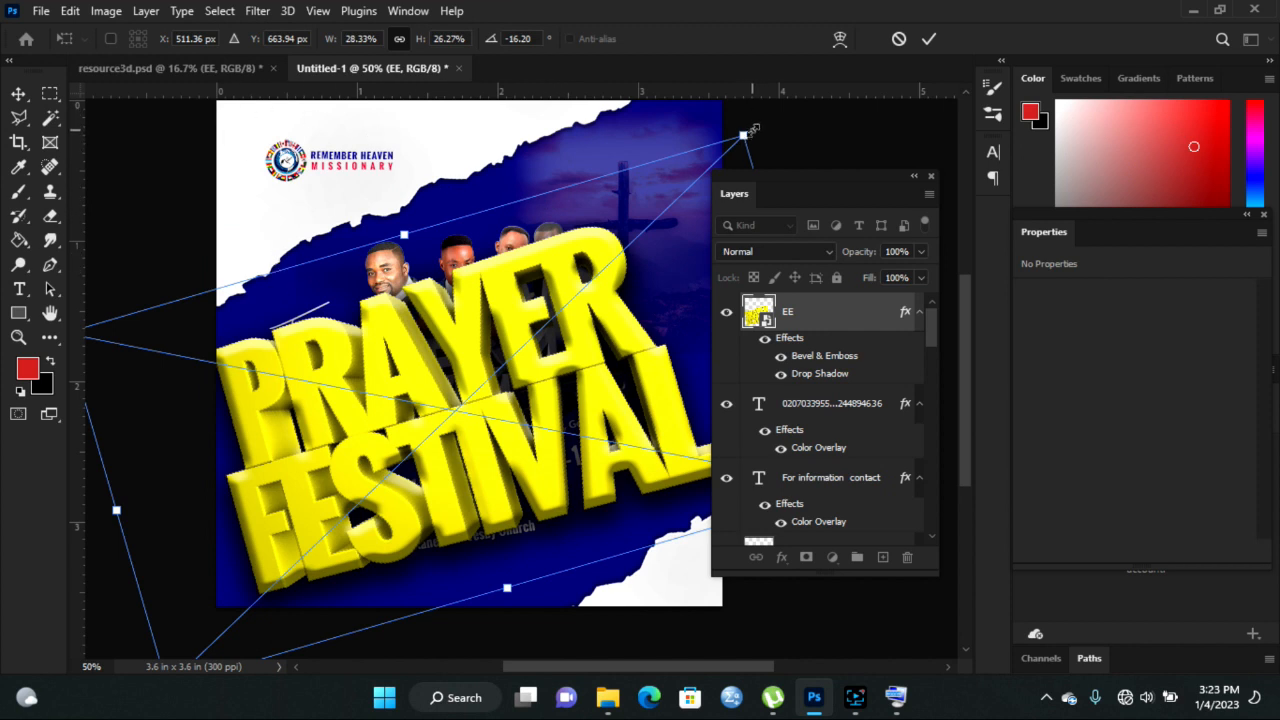
left_click_drag(752, 128, 483, 390)
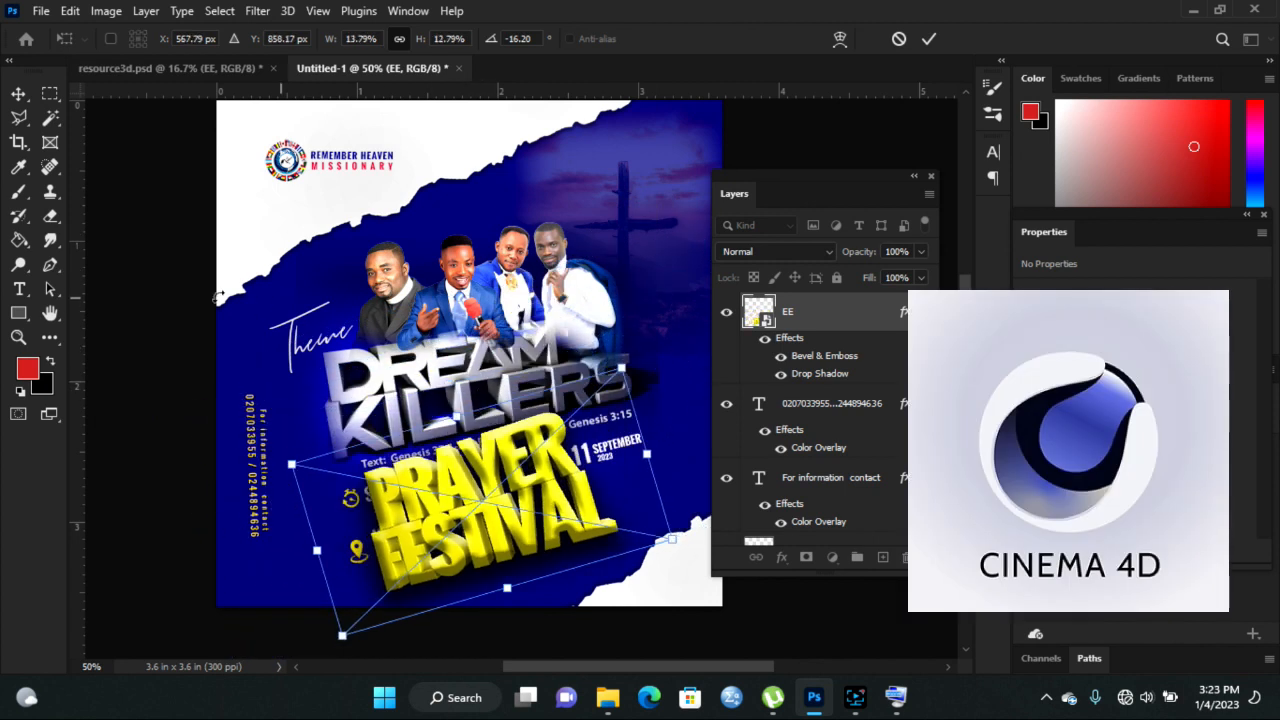
left_click_drag(622, 365, 532, 451)
left_click_drag(425, 518, 534, 460)
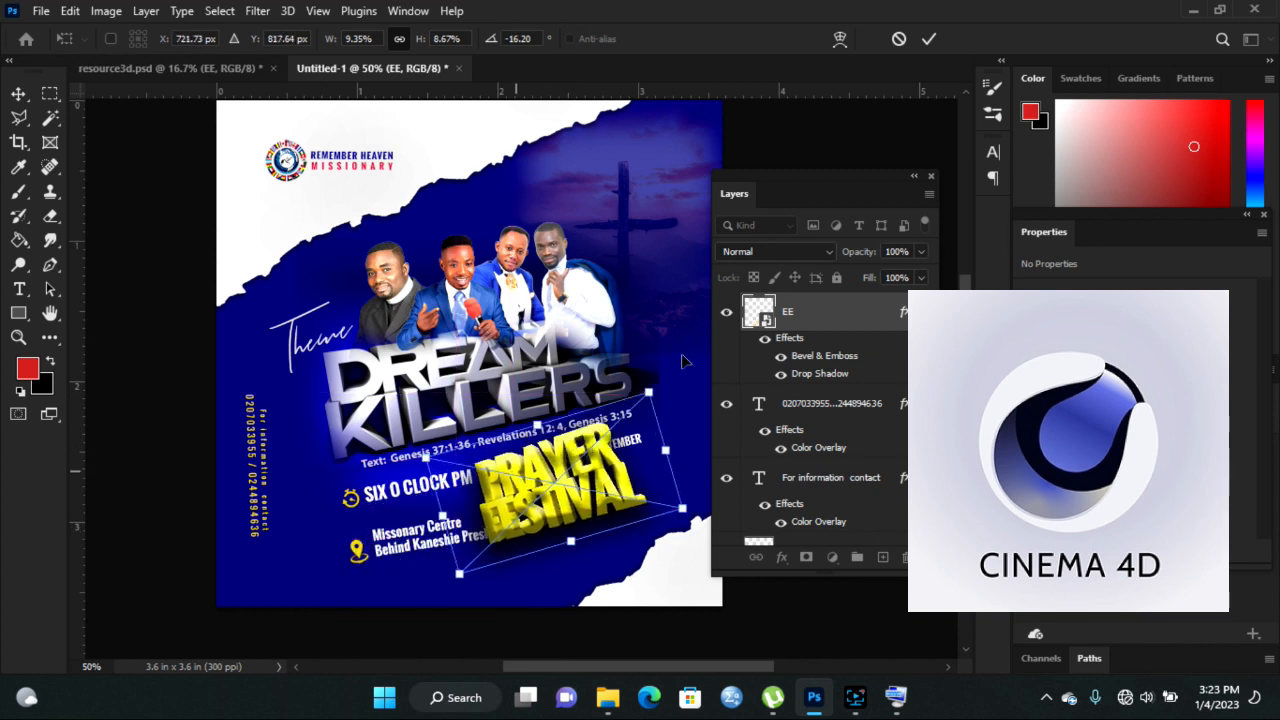
left_click(929, 40)
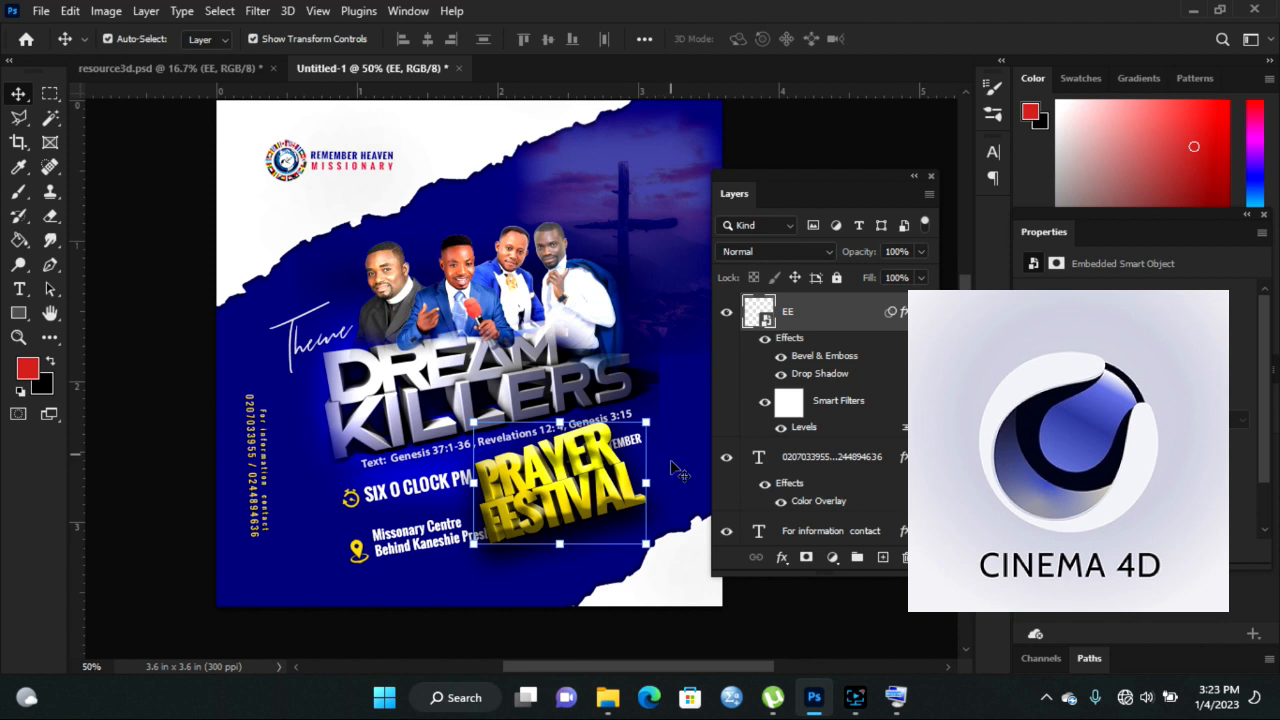
- Shrink PRAYER FESTIVAL to about 0.567 × 0.4 in and place it beneath 9-11 SEPTEMBER
left_click(641, 414)
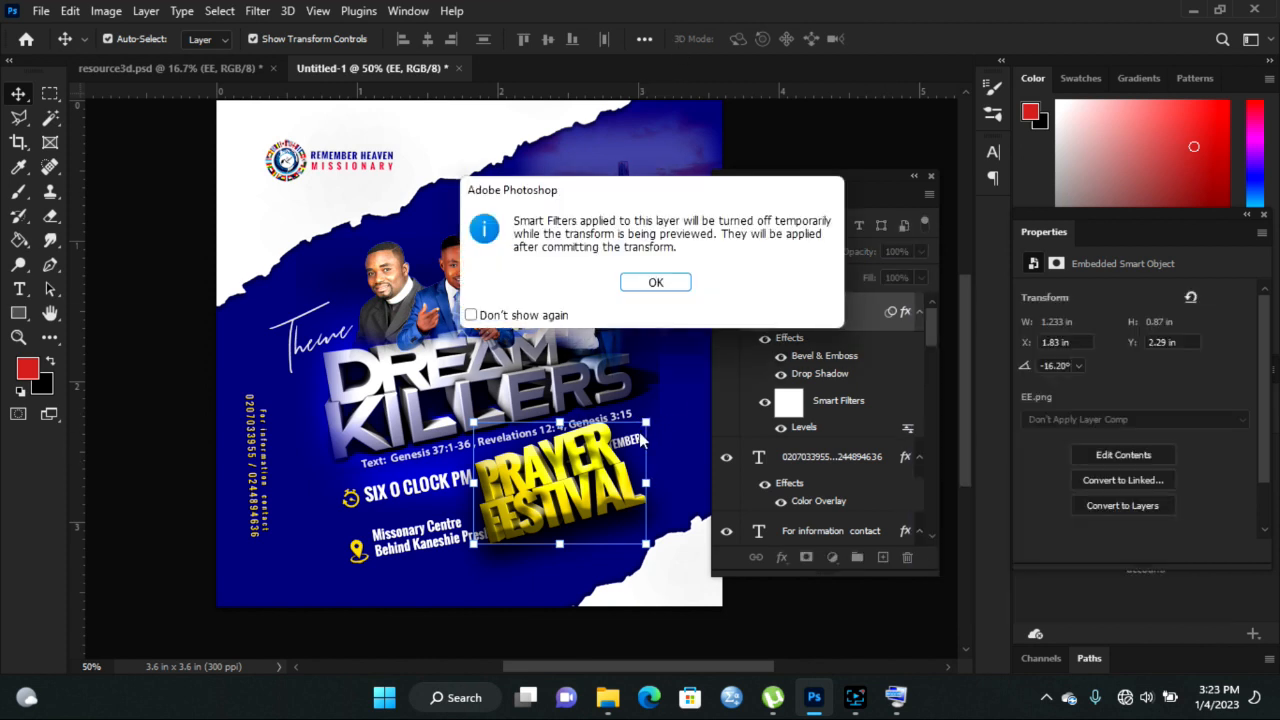
left_click(652, 281)
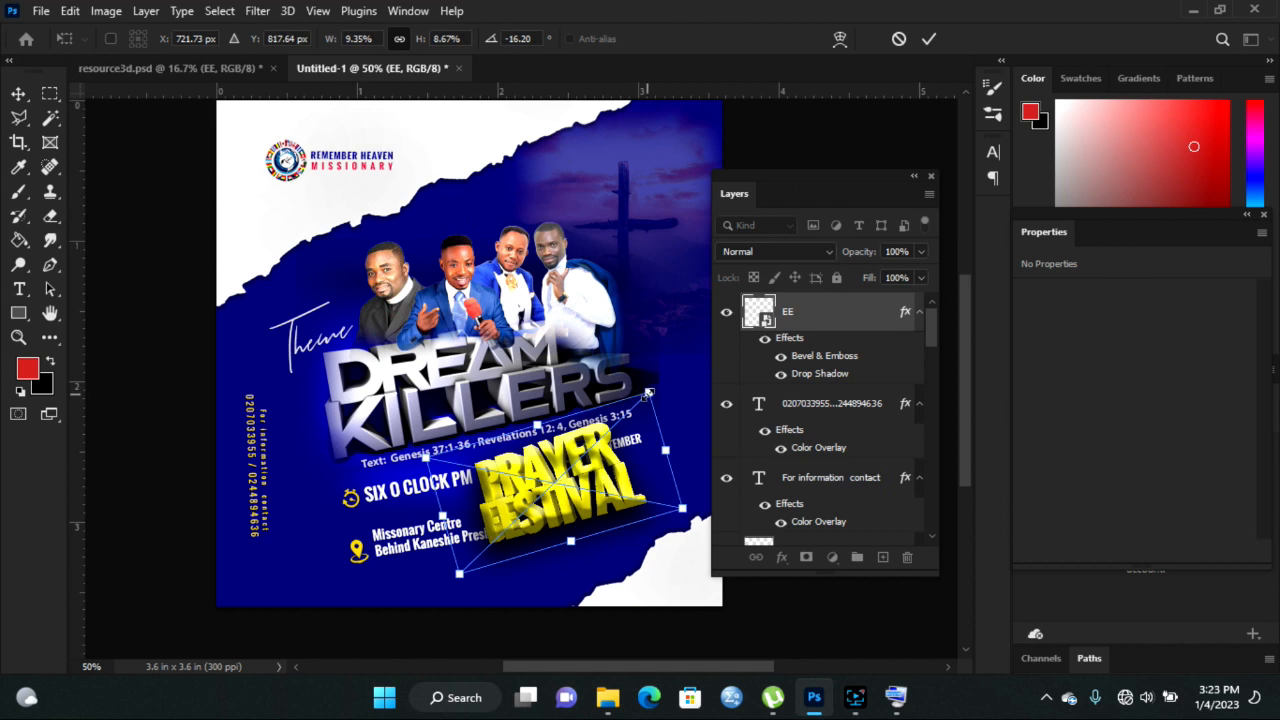
left_click_drag(650, 393, 548, 492)
left_click_drag(530, 540, 608, 520)
key("Down")
key("Down")
key("Down")
key("Down")
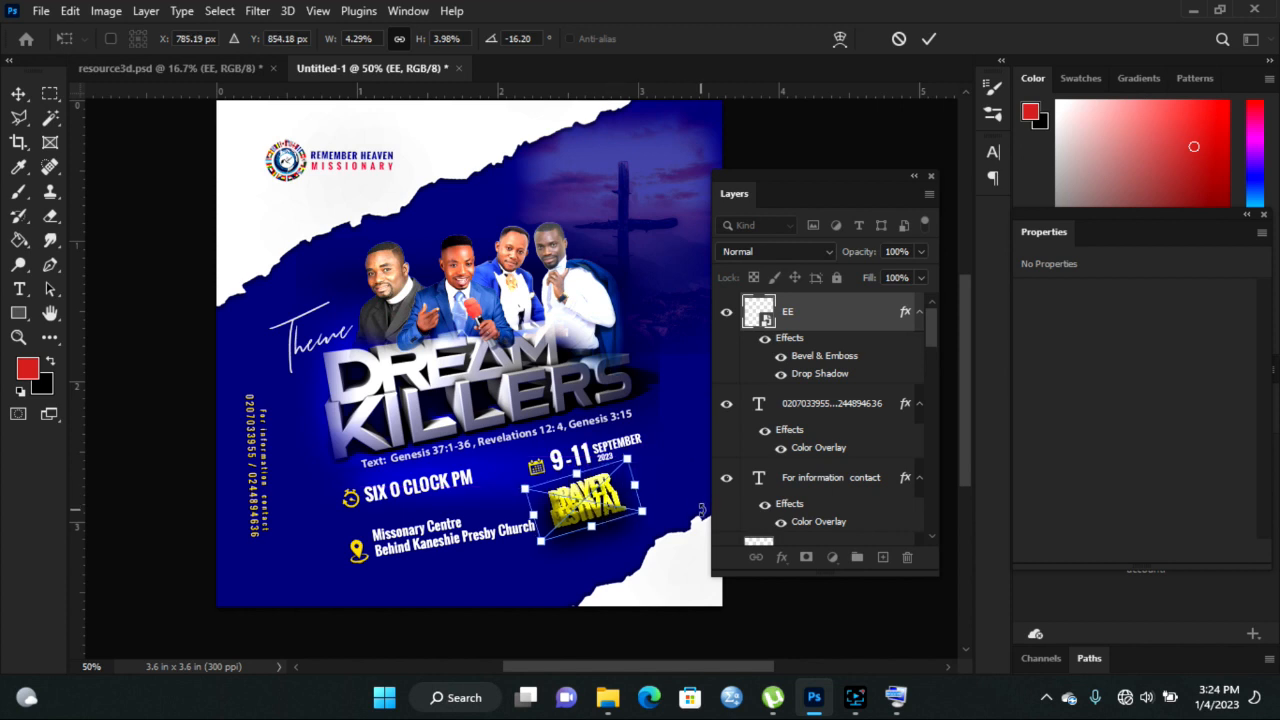
left_click(929, 38)
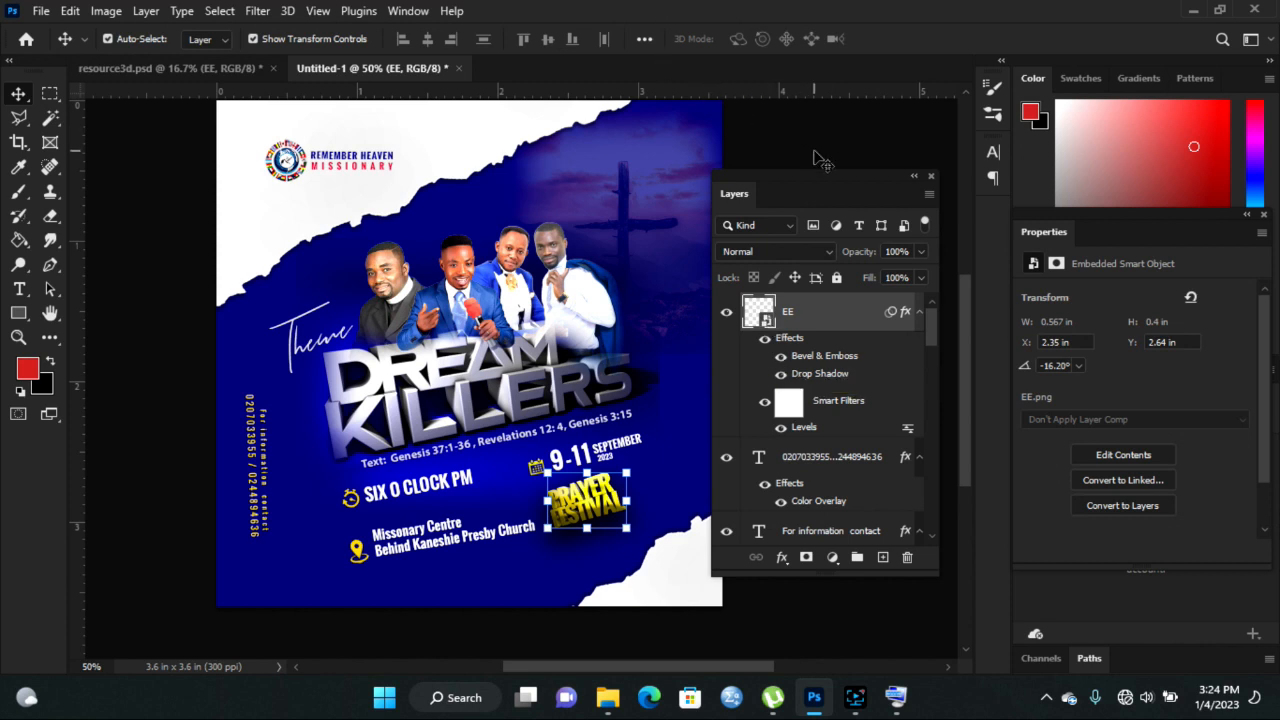
- Finish placing PRAYER FESTIVAL and select the white torn-paper layer pngegg (9)
left_click(840, 166)
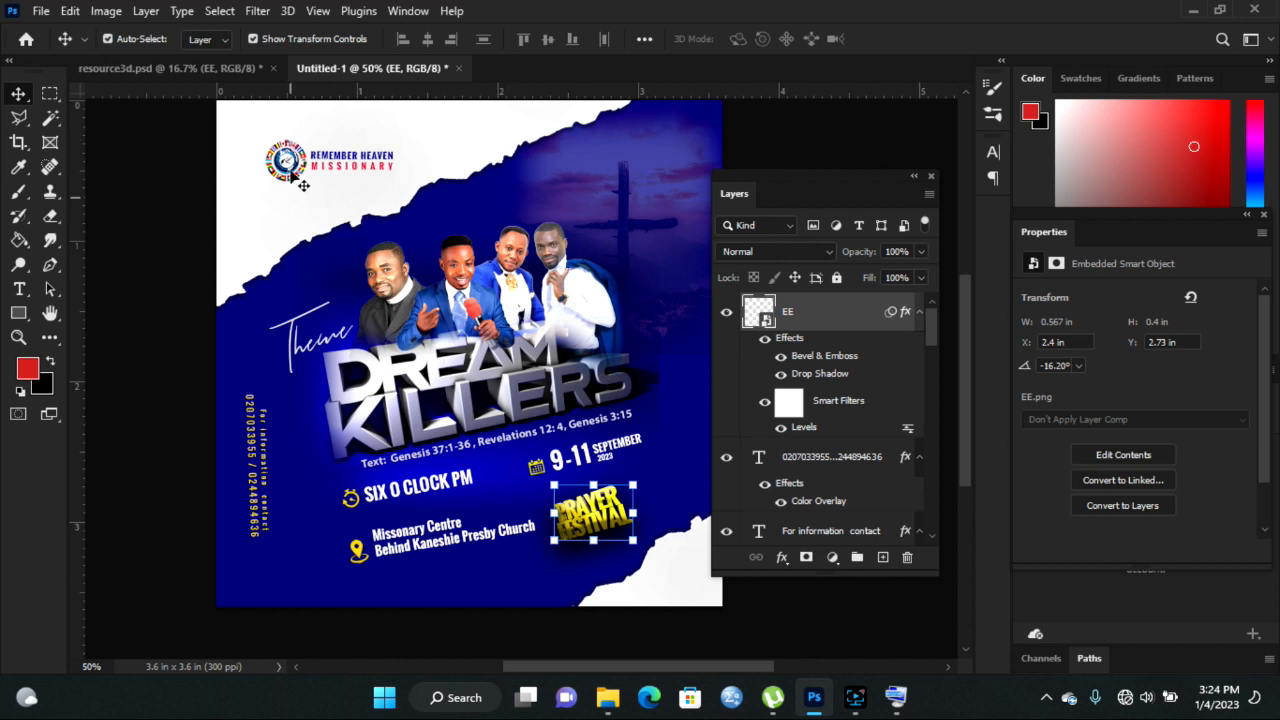
left_click(470, 135)
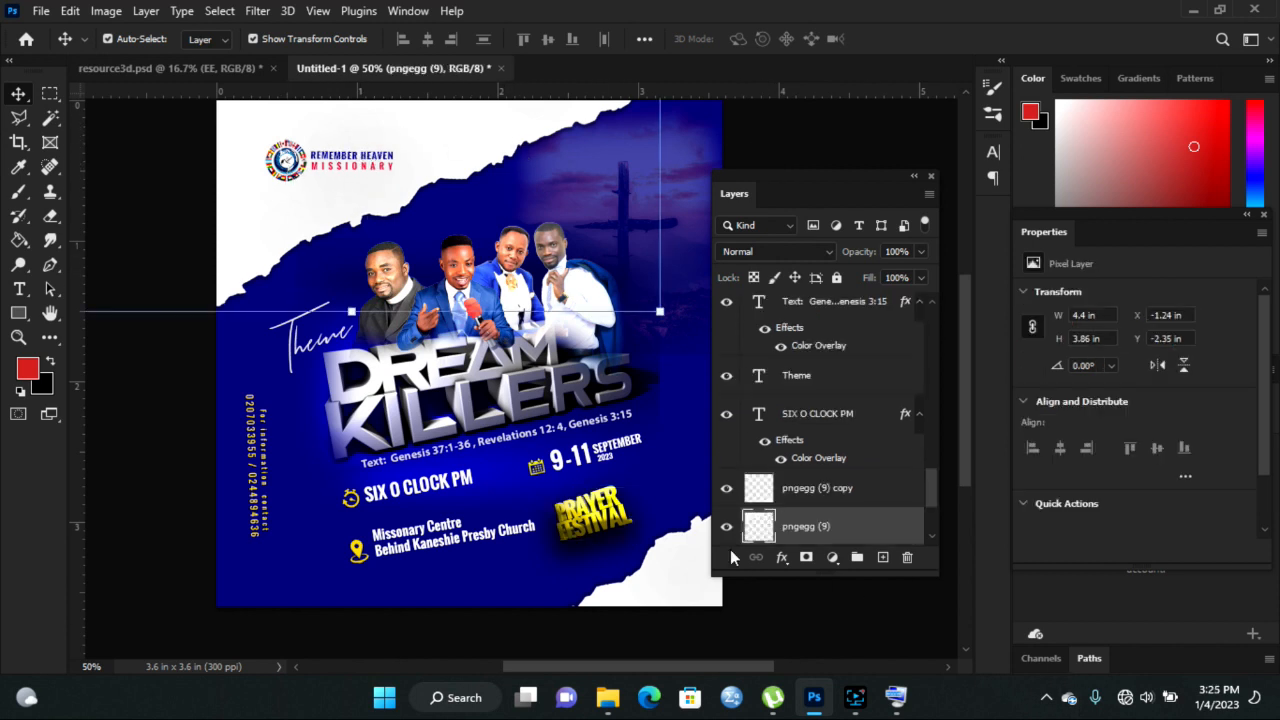
- Give the top-left torn-paper layer a bright yellow #eaff00 Color Overlay
left_click(781, 560)
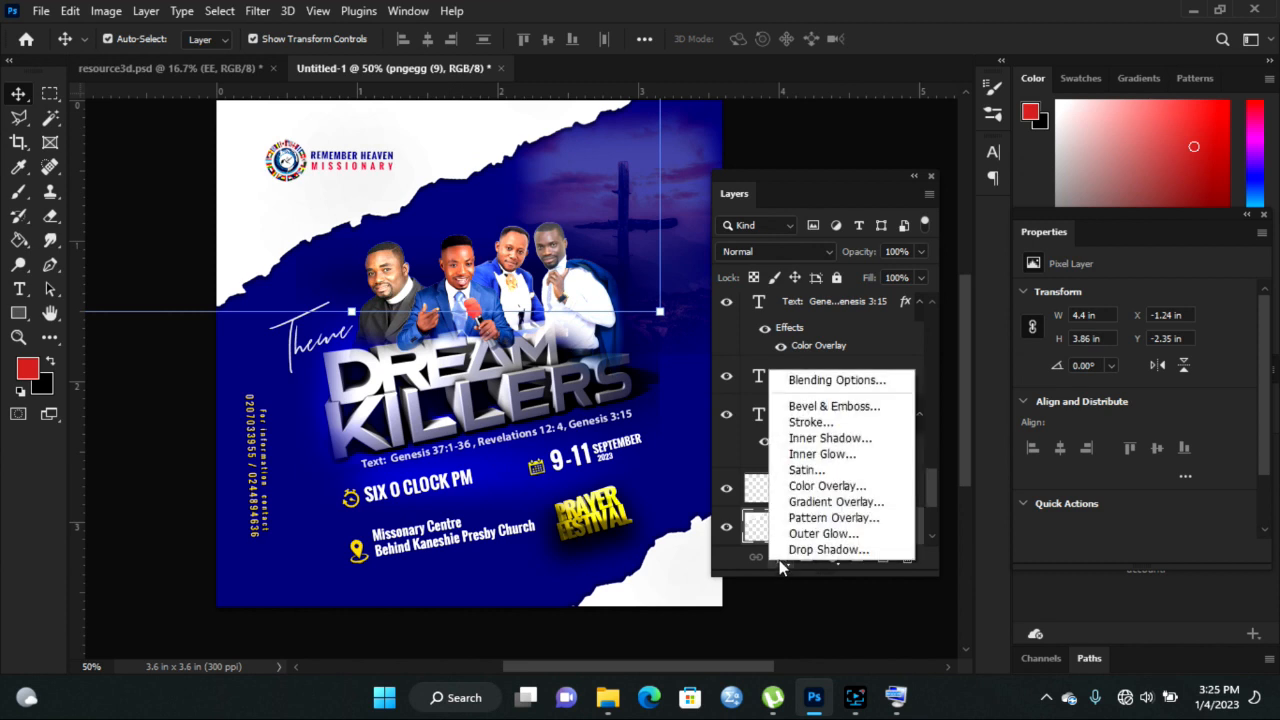
left_click(828, 486)
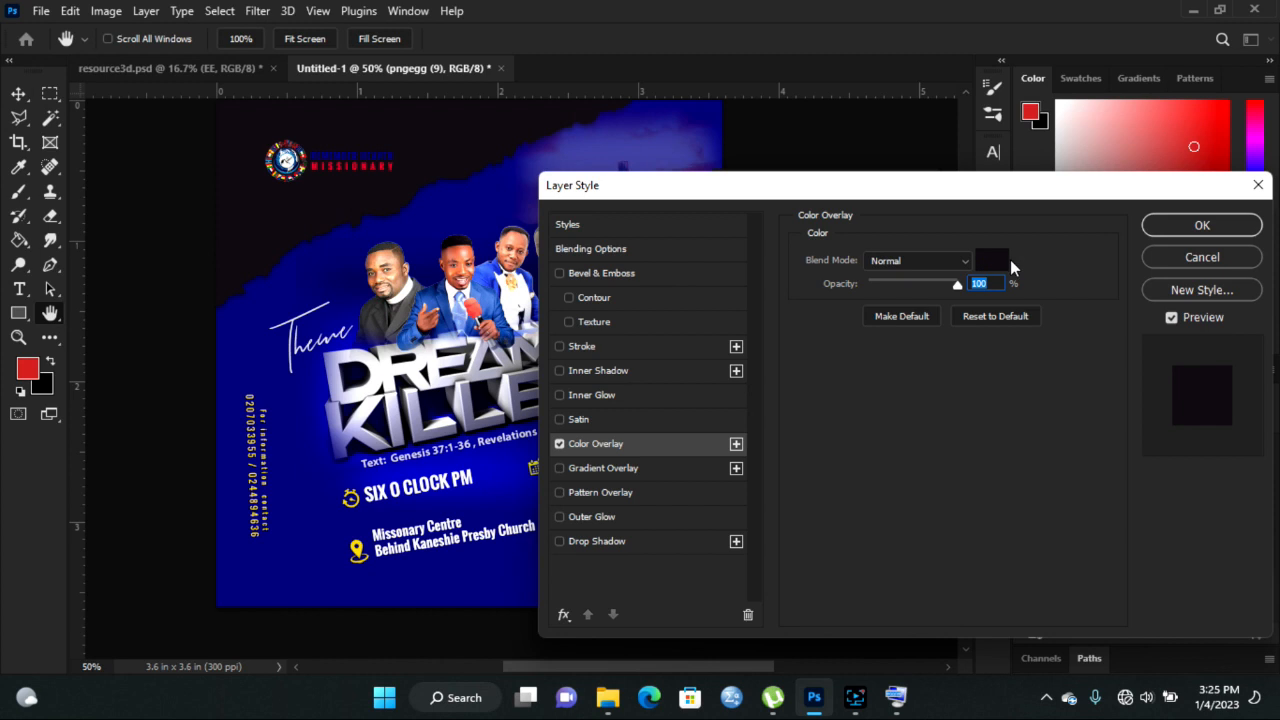
left_click(994, 261)
left_click(1045, 446)
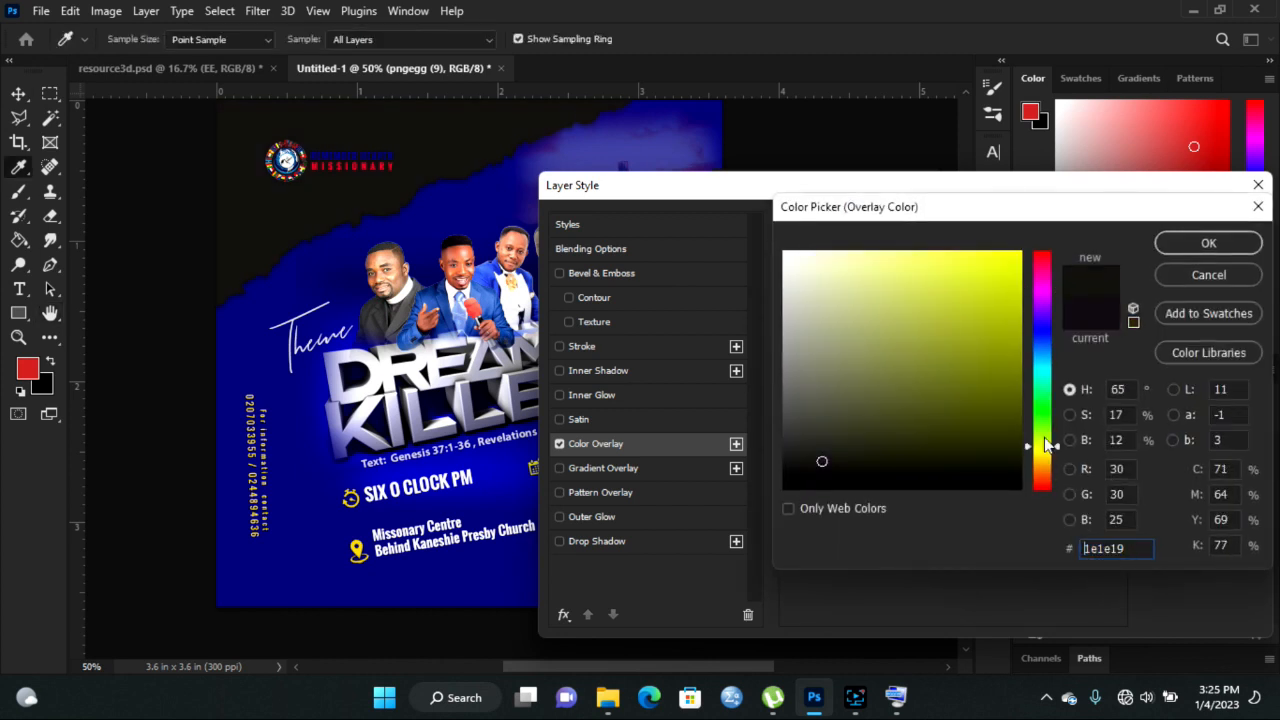
left_click(1015, 272)
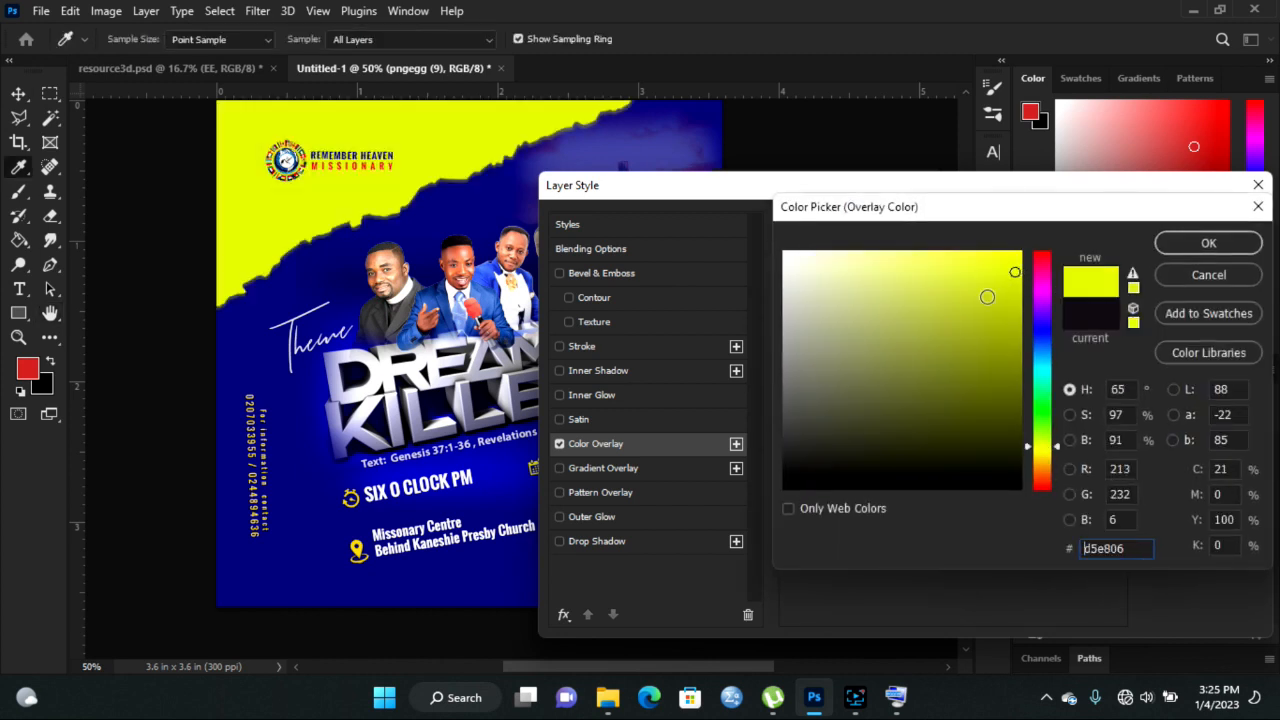
left_click_drag(1010, 270, 1048, 218)
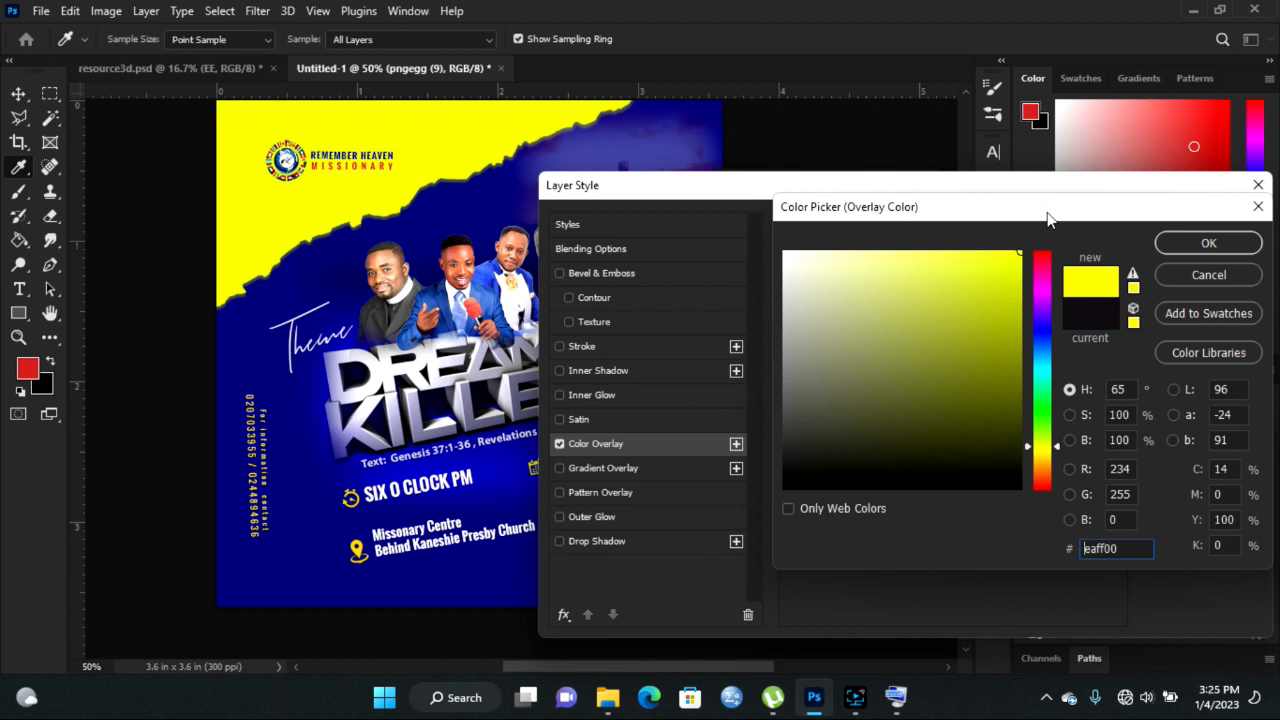
left_click(1208, 244)
left_click(1202, 227)
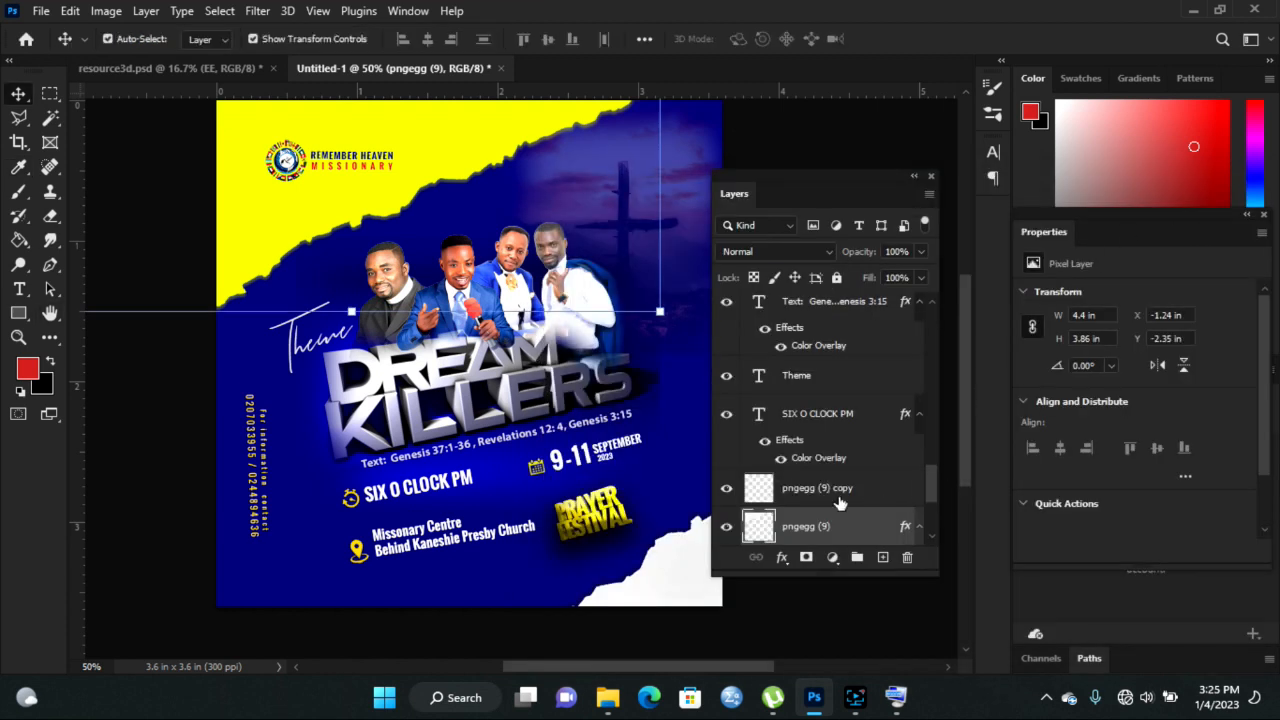
left_click(277, 540)
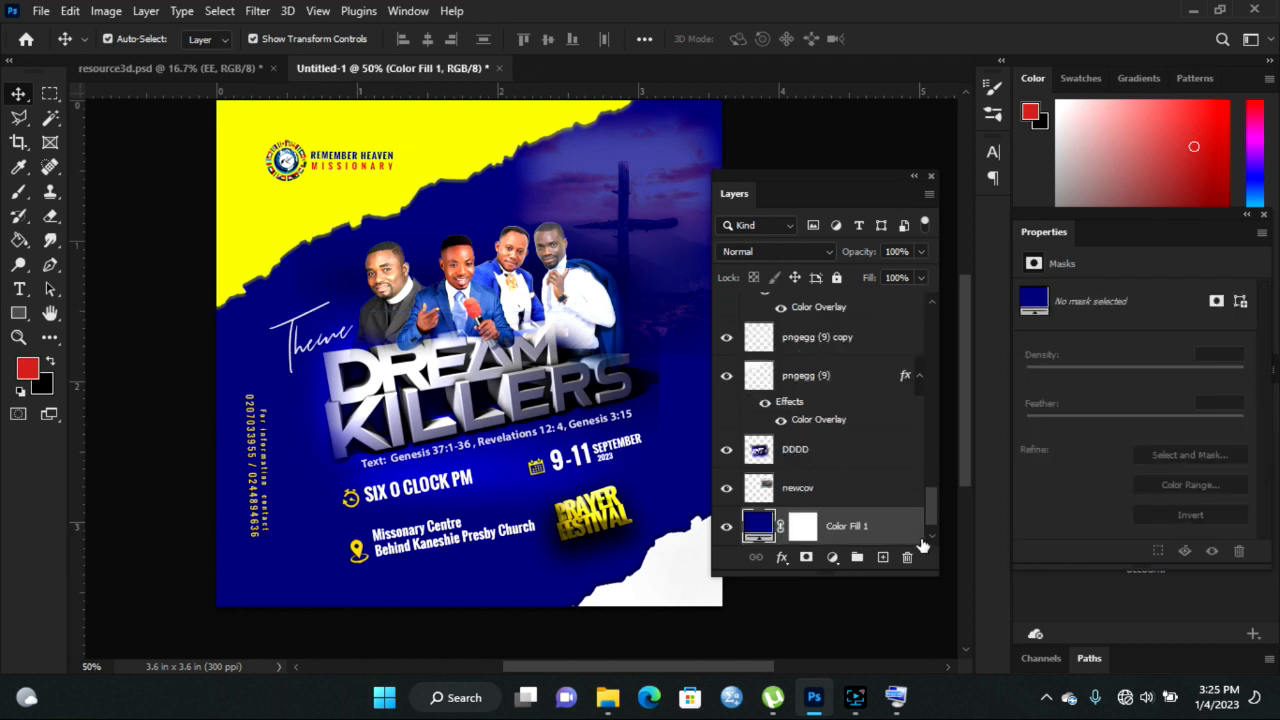
- Recolour the Color Fill 1 background to dark green #012b04 and select the DDDD layer
double_click(759, 527)
left_click(1045, 409)
left_click(1000, 400)
left_click(1012, 441)
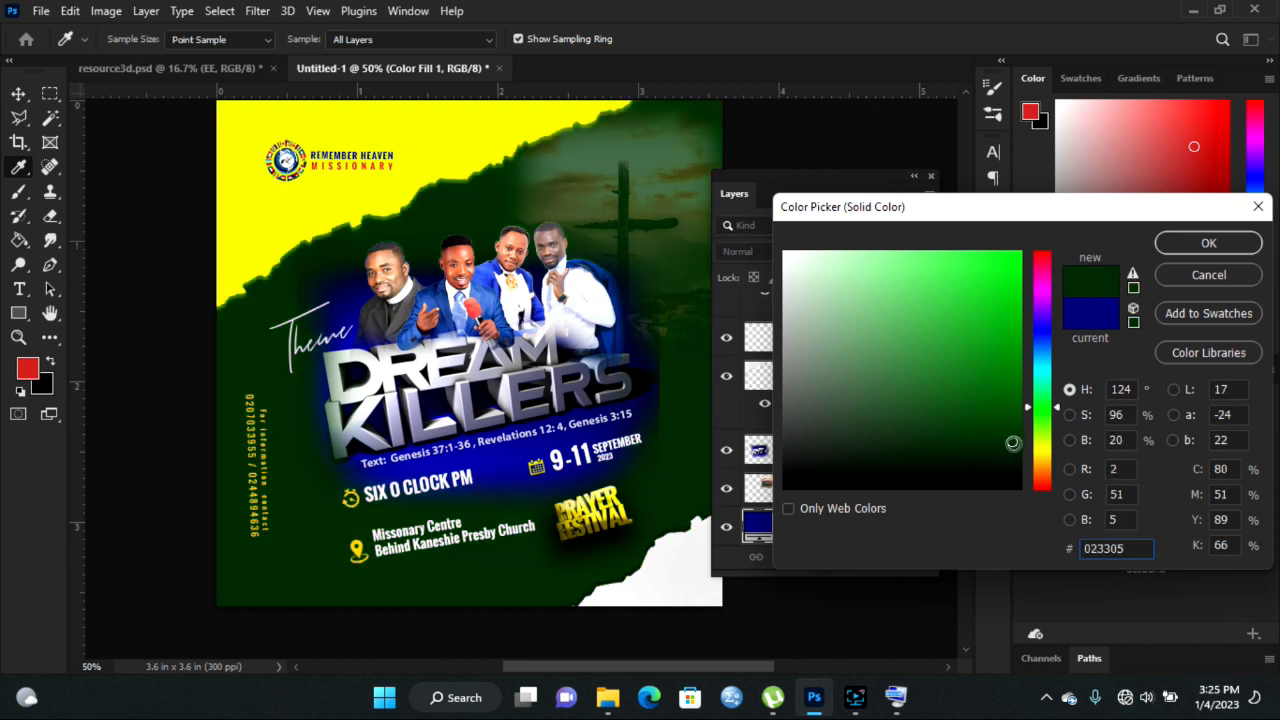
left_click(1015, 450)
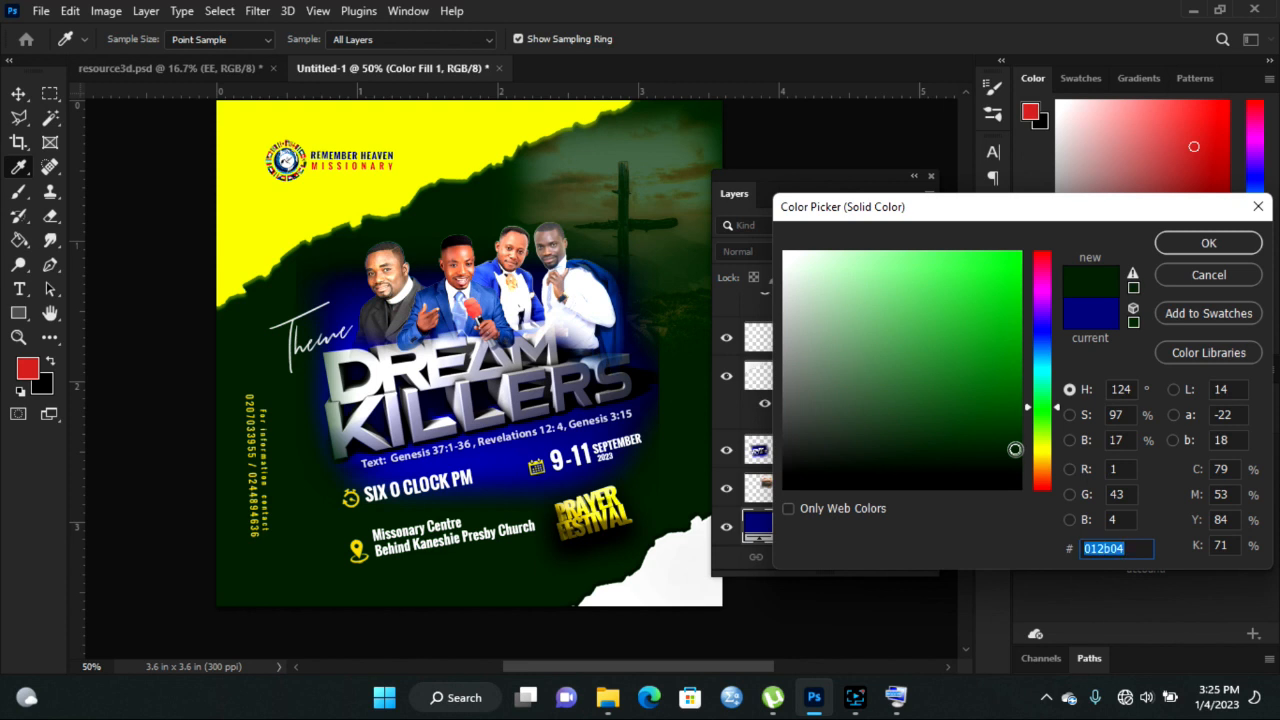
left_click(1185, 244)
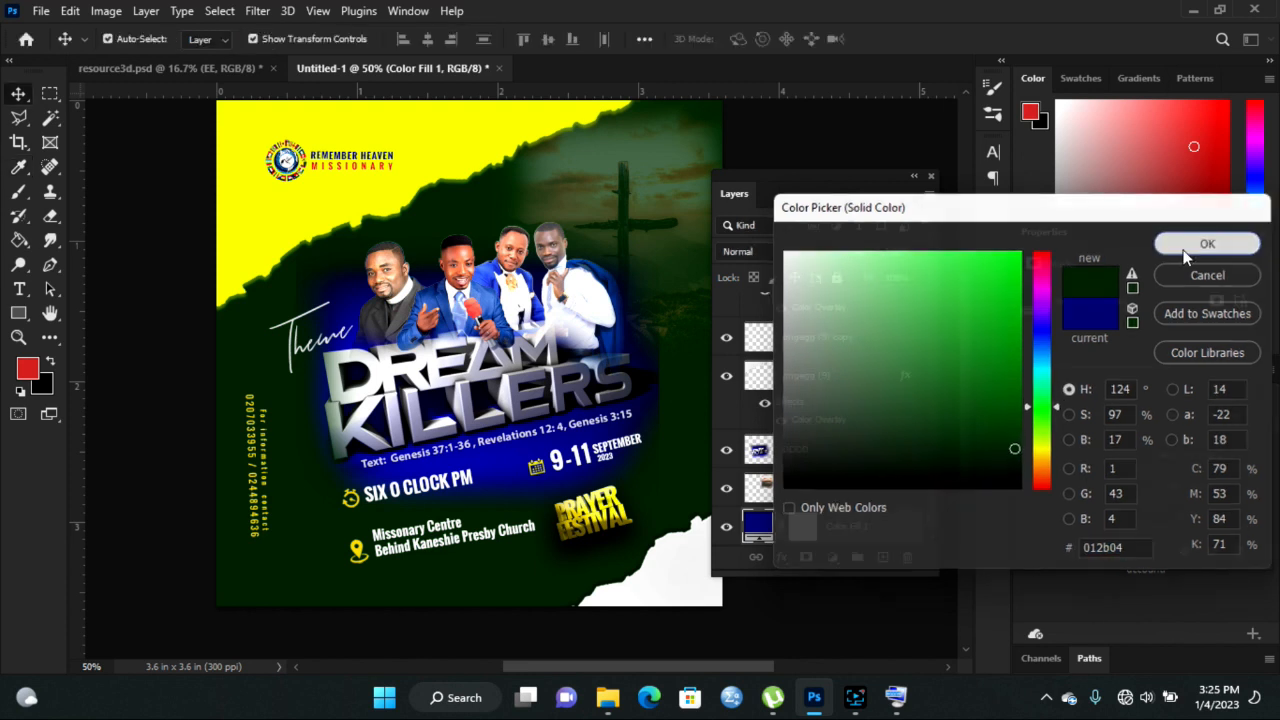
left_click(490, 450)
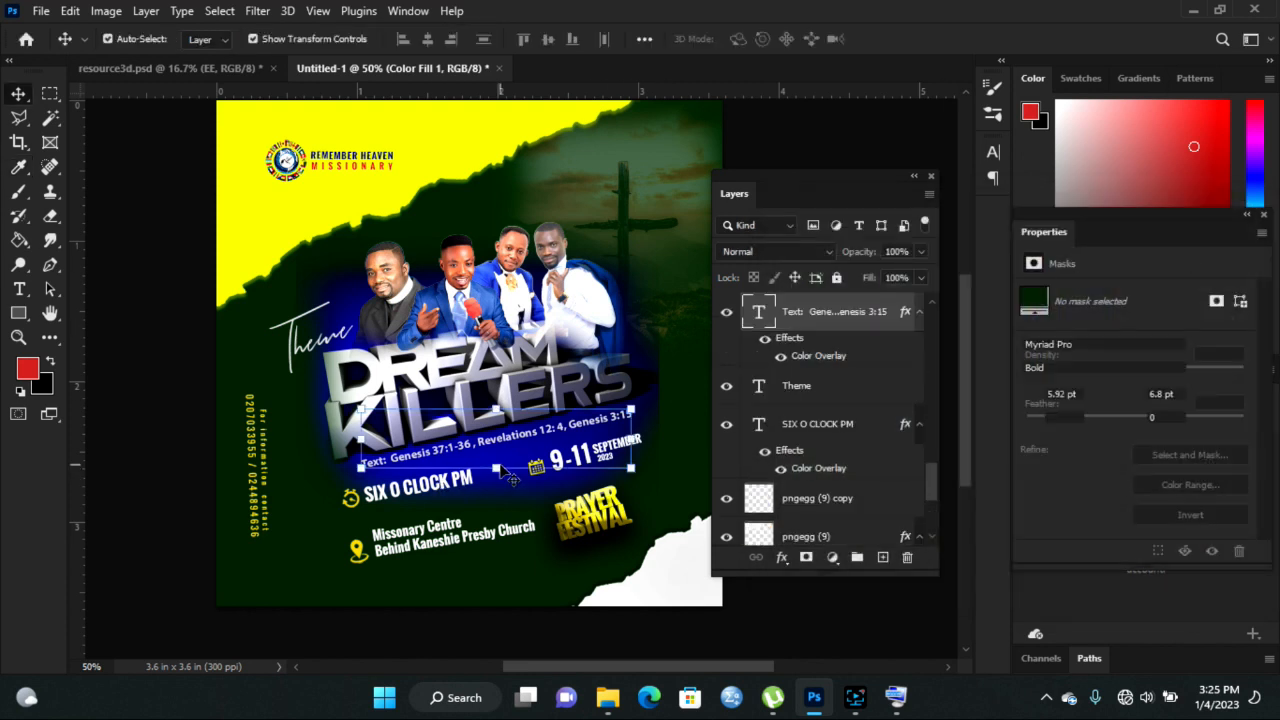
left_click(465, 385)
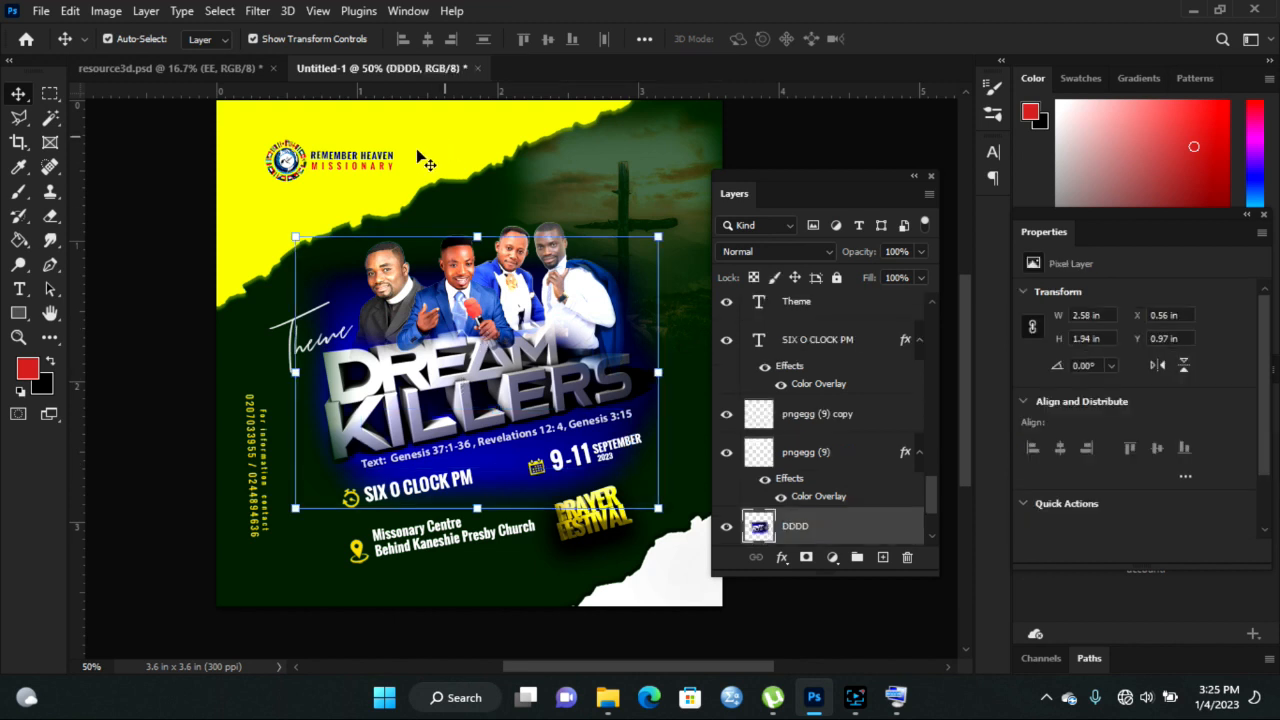
- Apply a Hue/Saturation adjustment with Hue -130 to the DDDD image
left_click(106, 11)
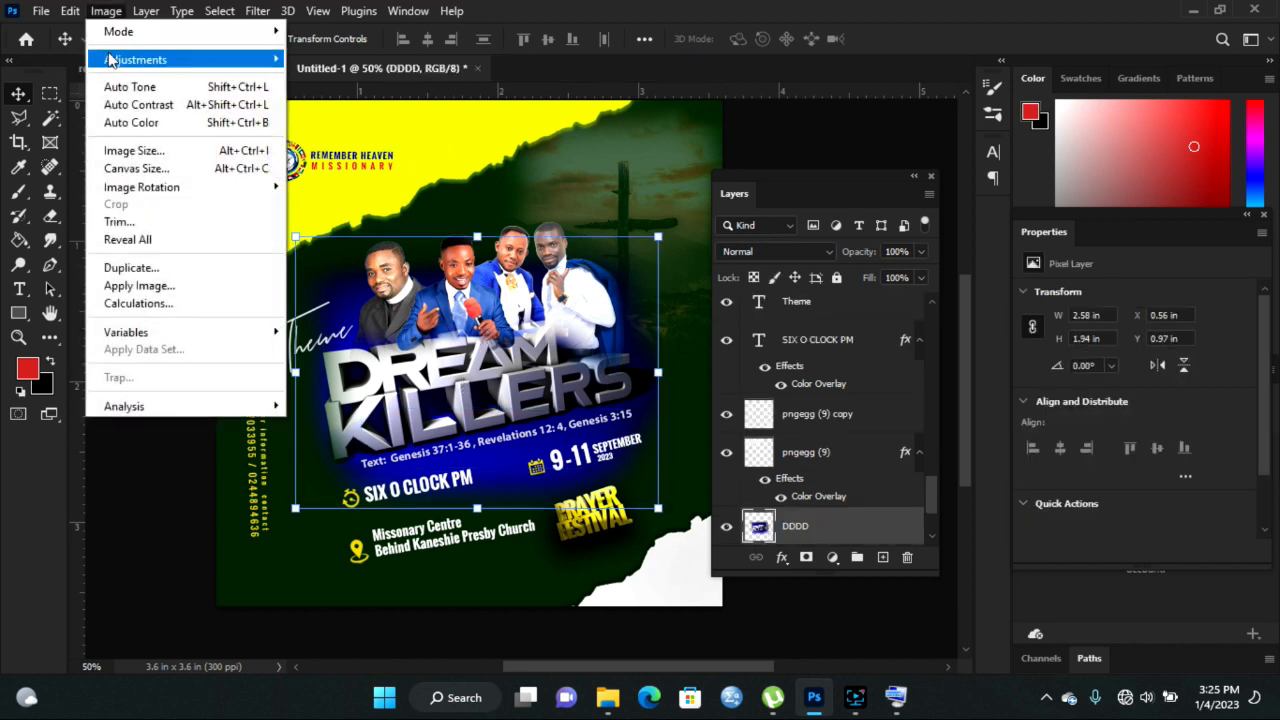
mouse_move(112, 60)
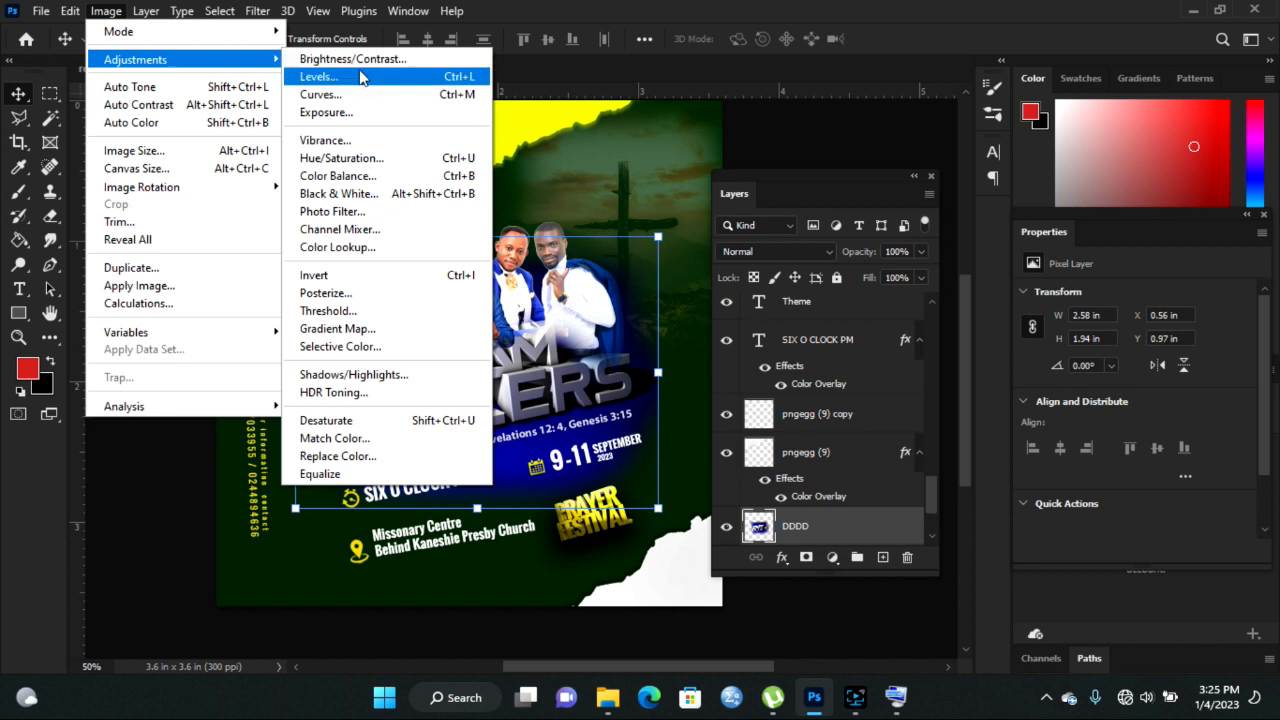
left_click(352, 158)
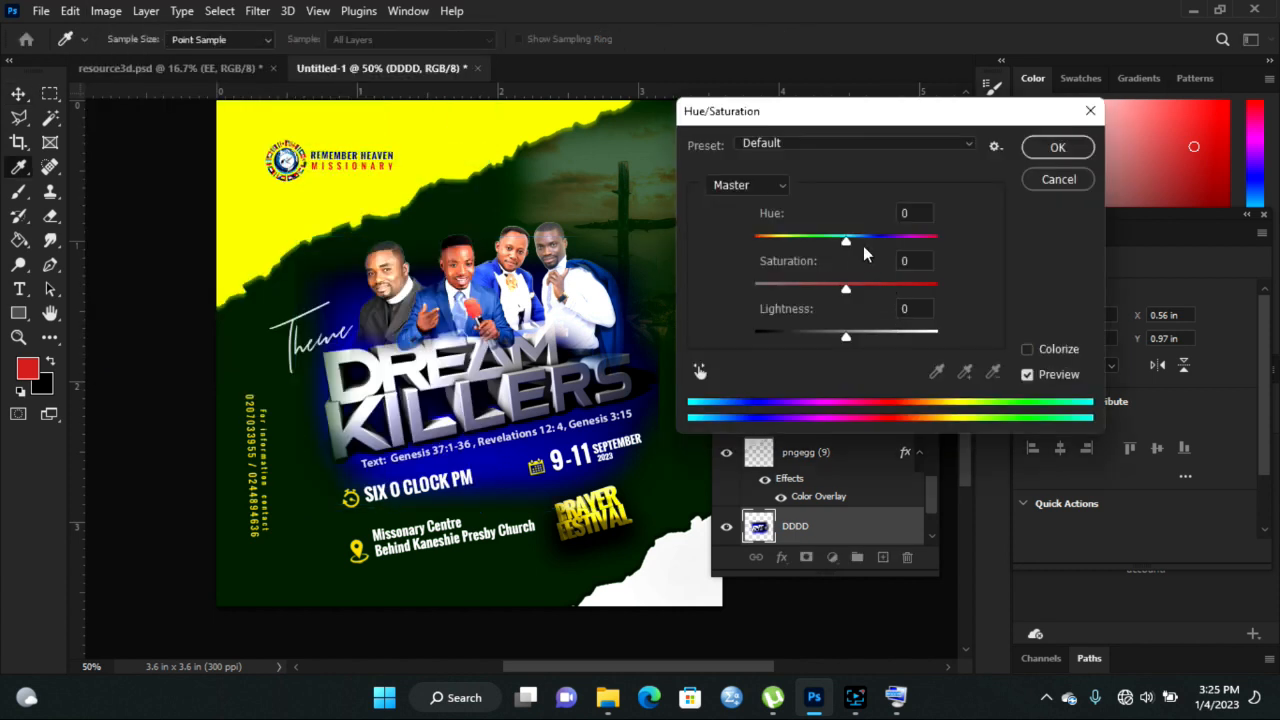
left_click_drag(846, 249, 778, 237)
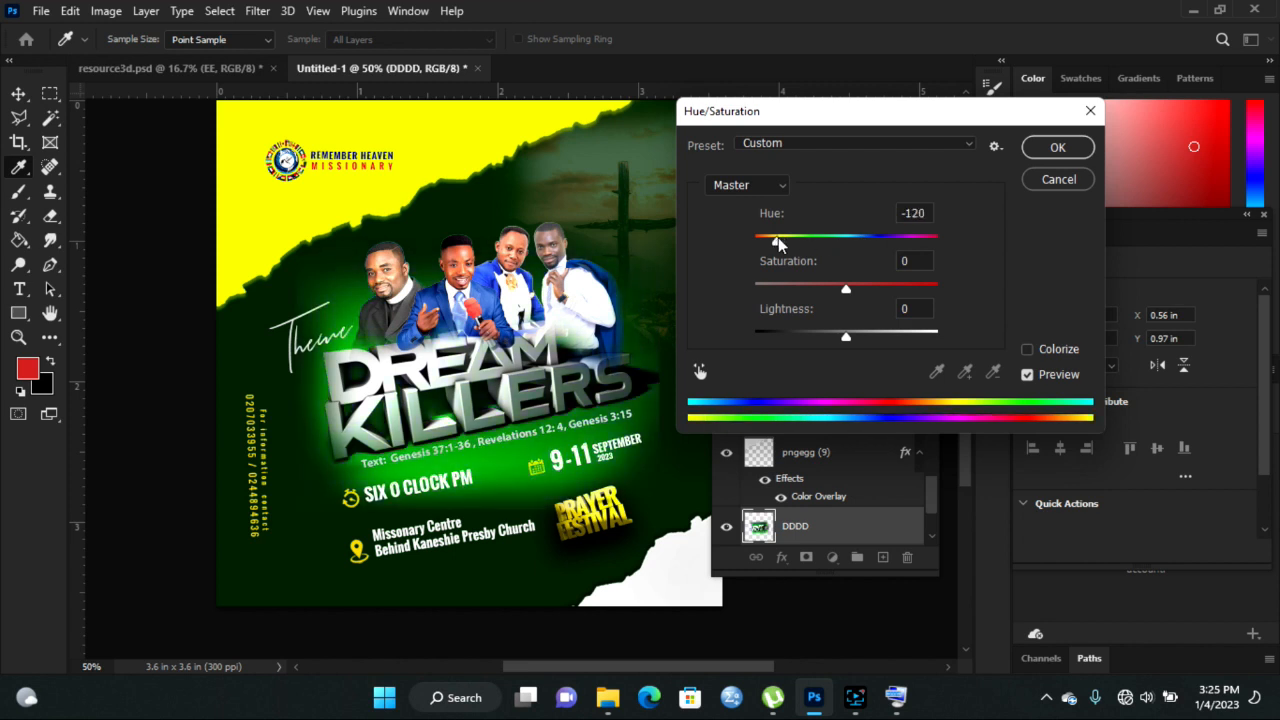
left_click_drag(778, 237, 773, 237)
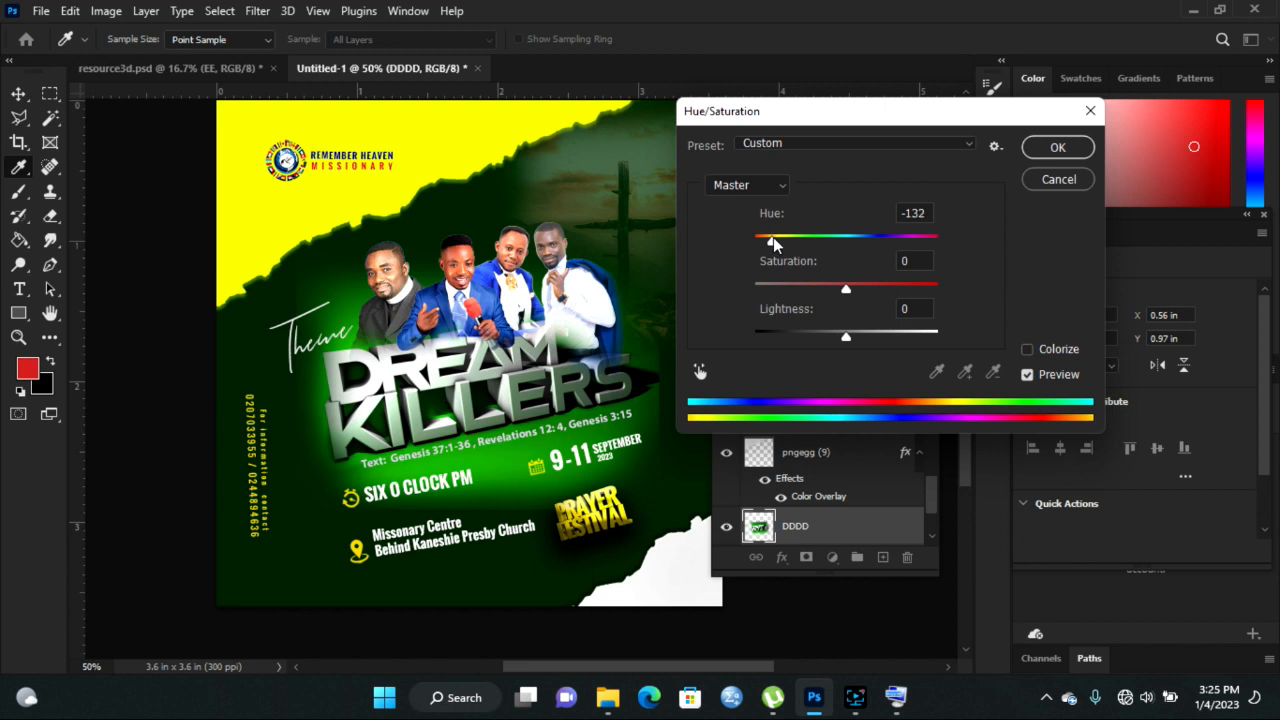
left_click_drag(773, 237, 774, 237)
left_click(1057, 148)
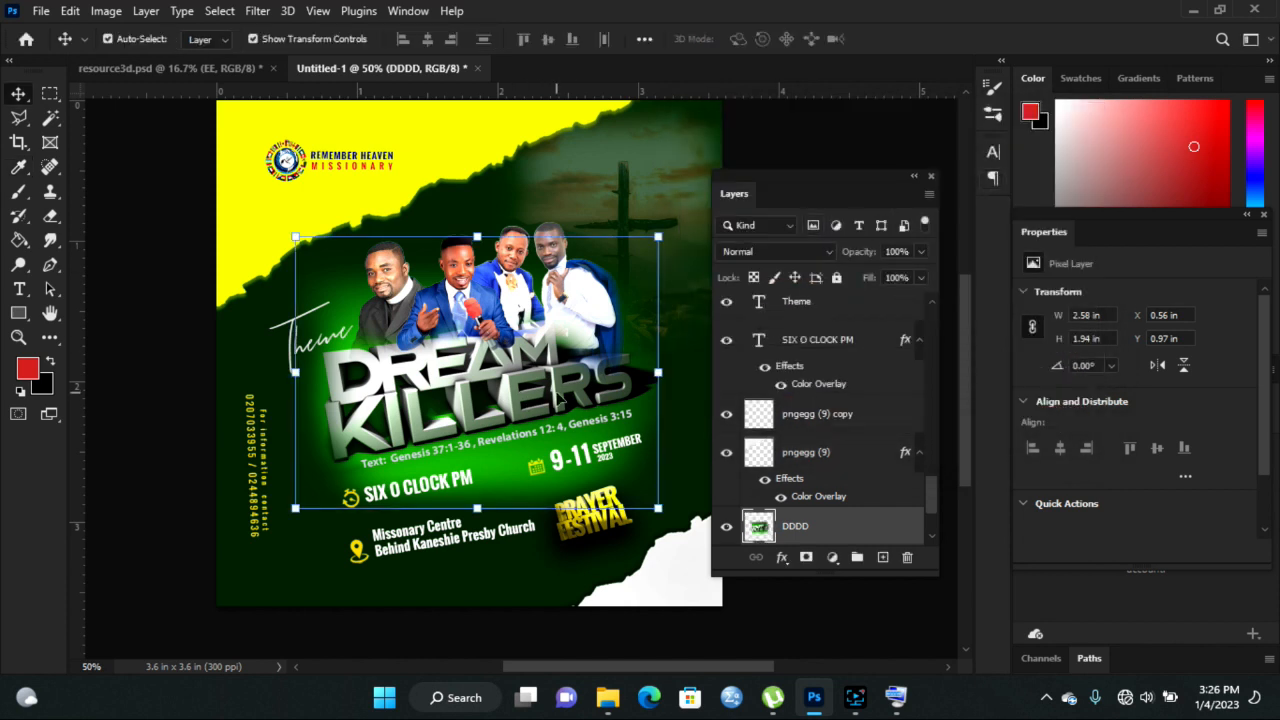
- Erase the DDDD image's edges with the Eraser at 48% opacity and a 500 brush
left_click(52, 214)
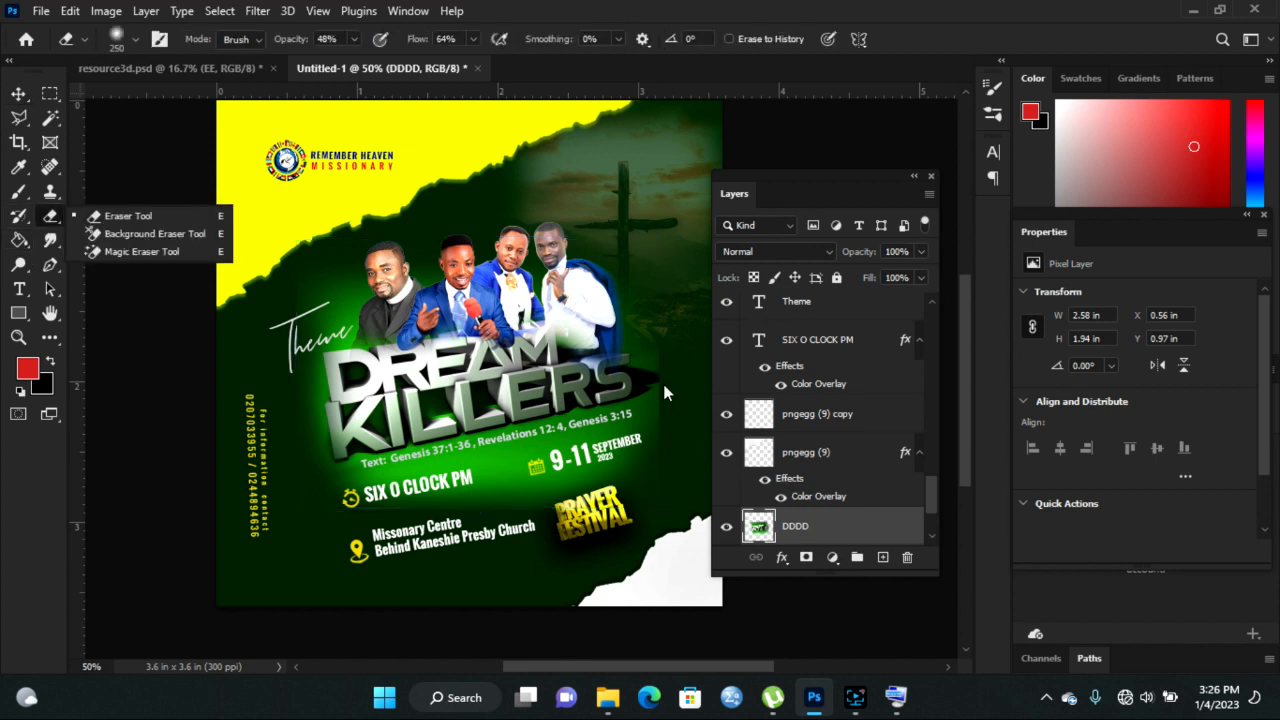
left_click(117, 218)
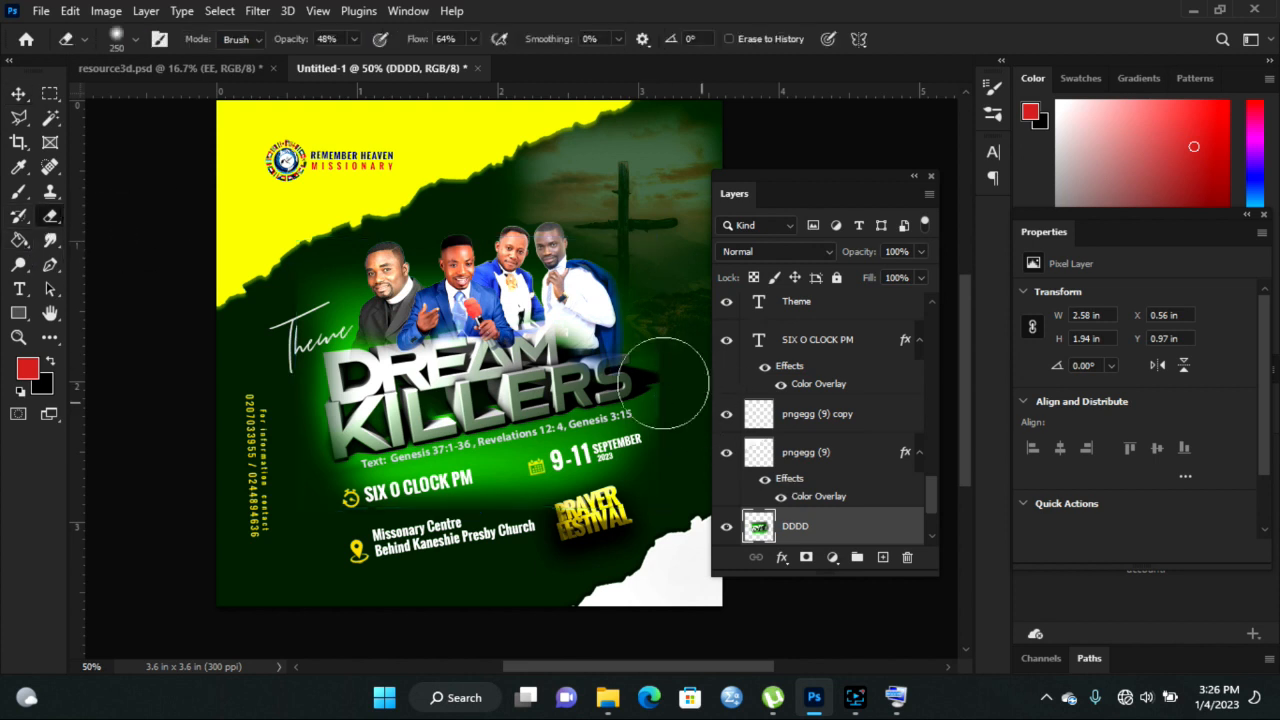
key("bracketleft")
key("bracketleft")
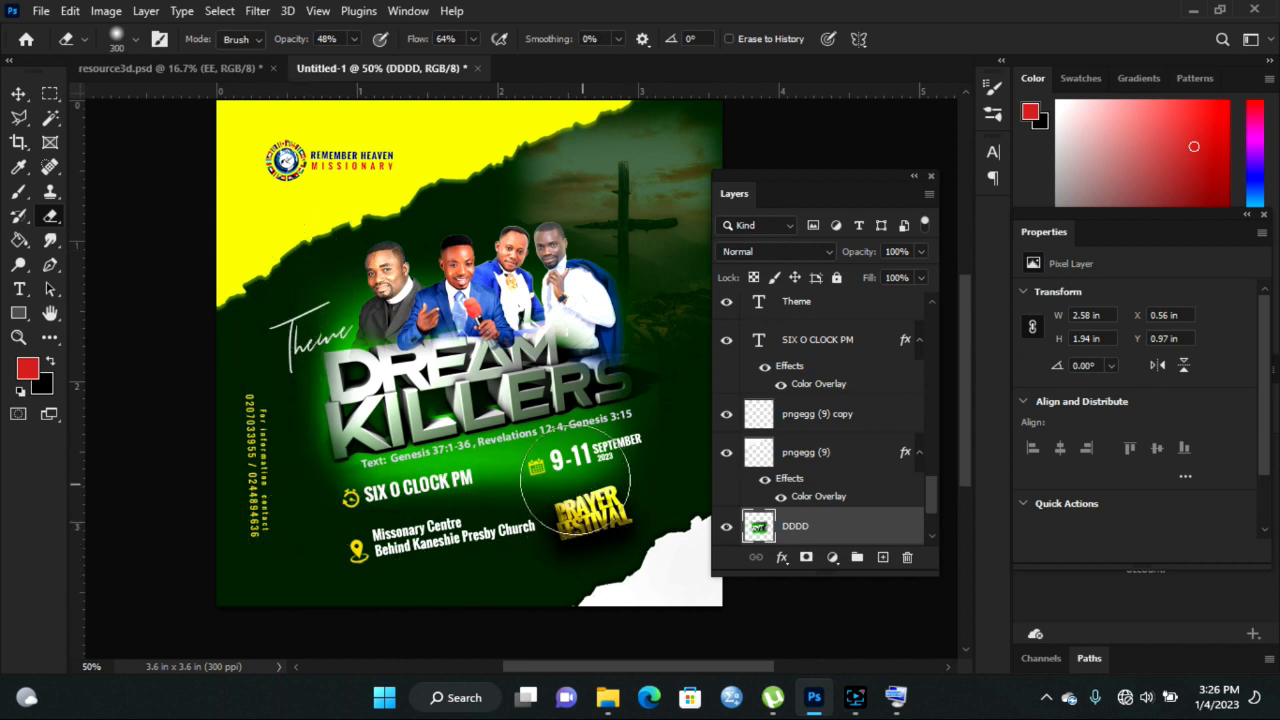
key("bracketright")
key("bracketright")
key("bracketright")
key("bracketright")
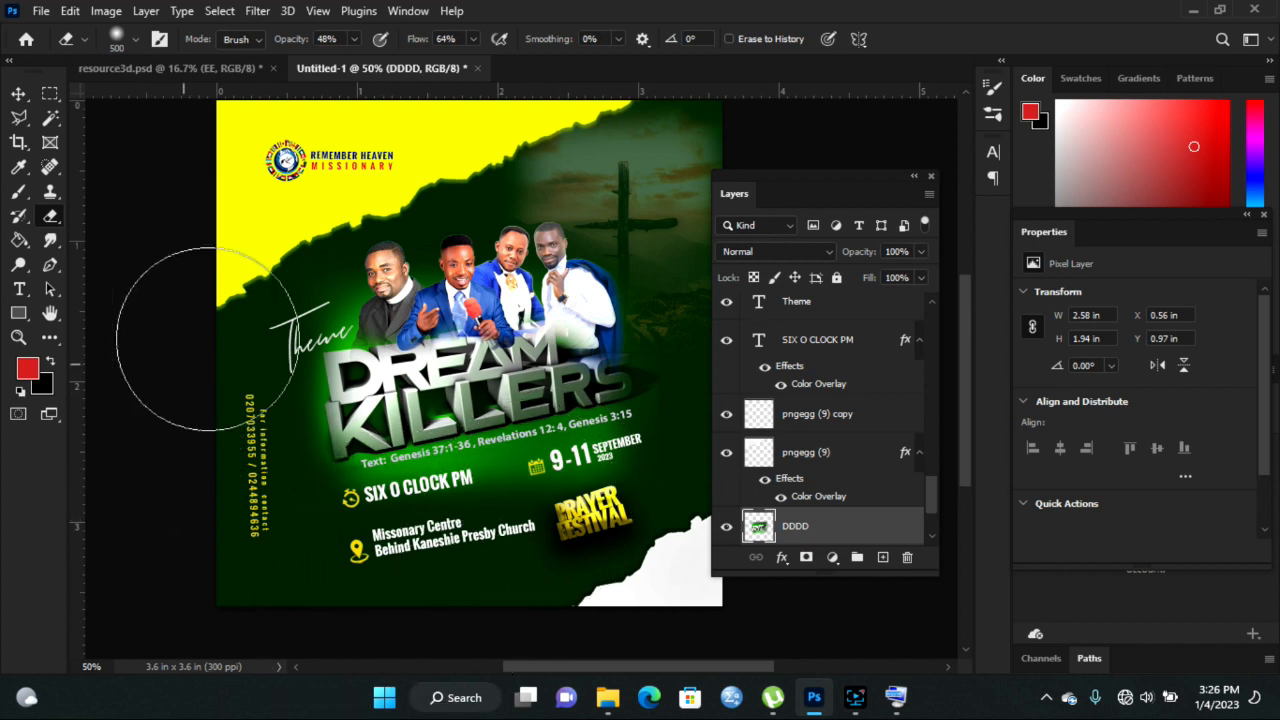
left_click(19, 95)
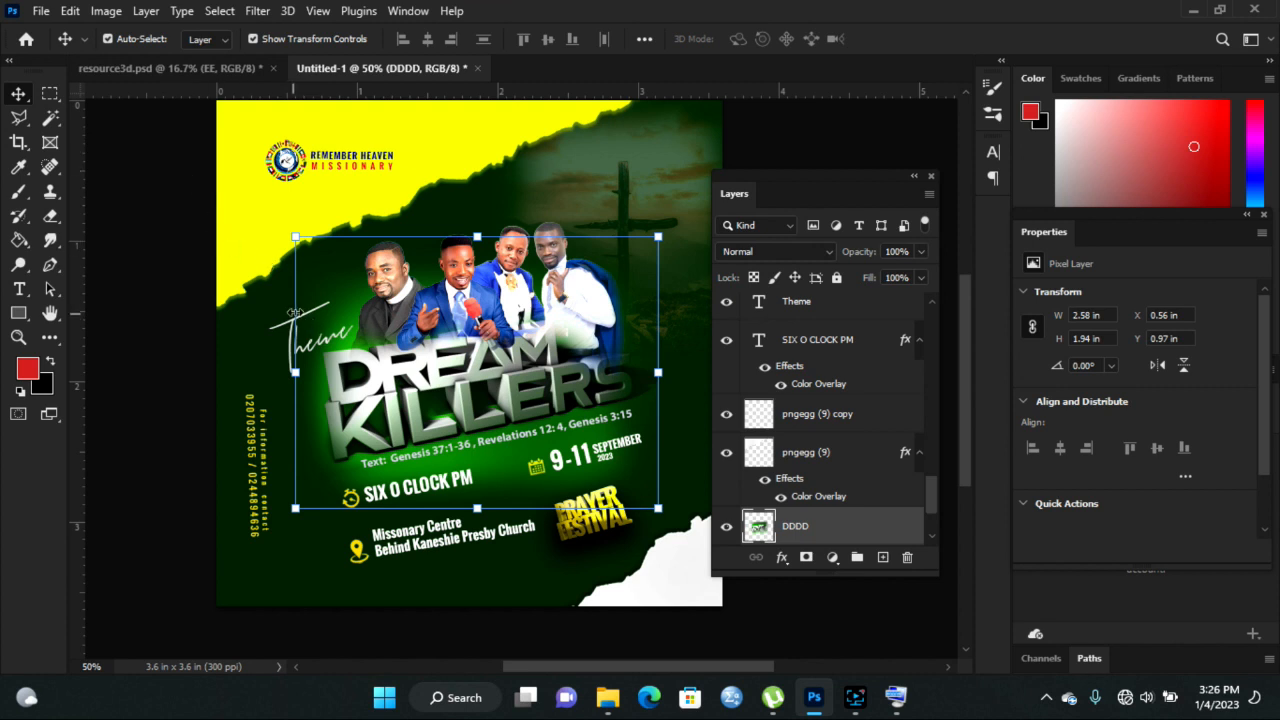
left_click(200, 298)
- Zoom in to 100% on the row of ministers
left_click(295, 340)
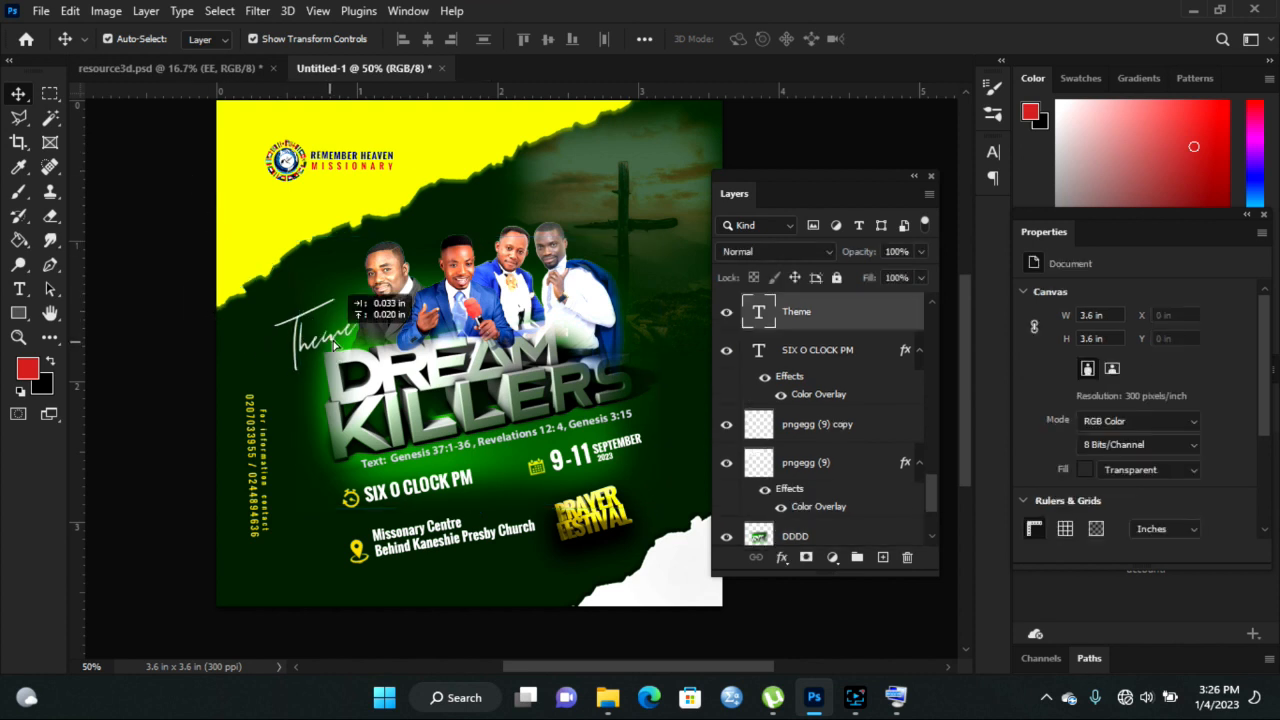
key("z")
left_click(476, 326)
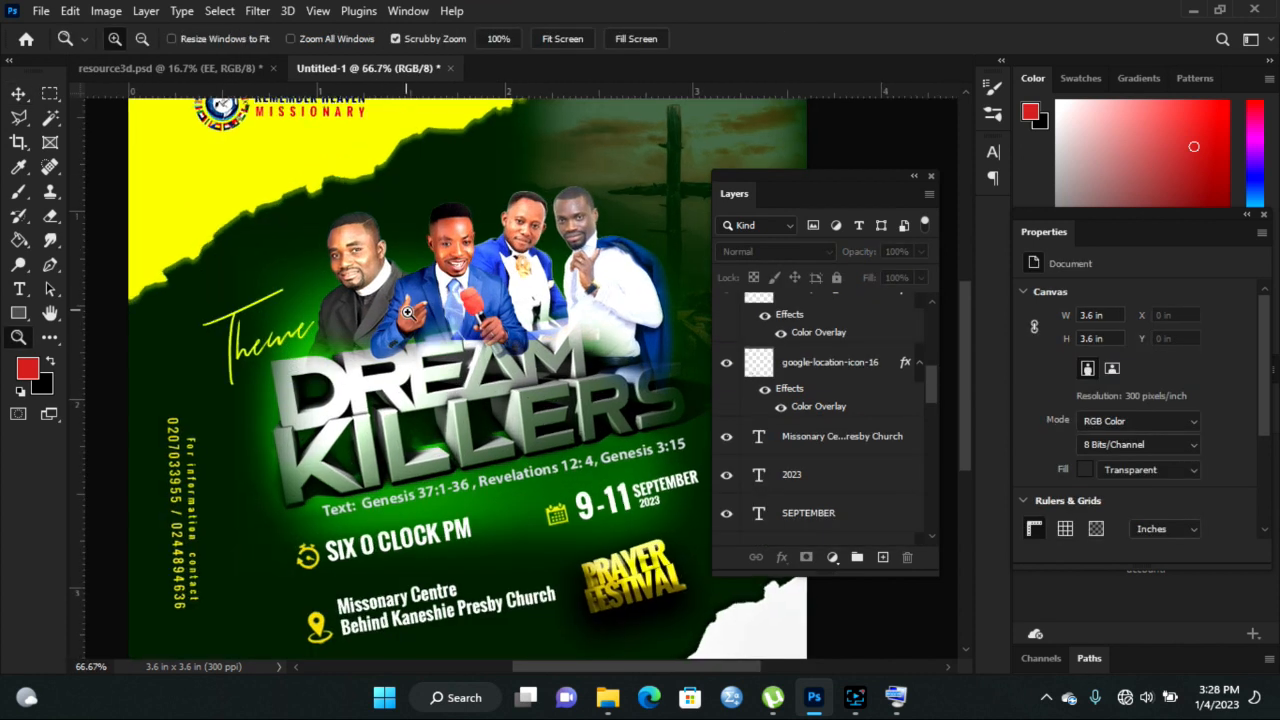
left_click(407, 313)
- Add a name caption under the first minister and retype a copy under the second, starting 'Can'
left_click(22, 291)
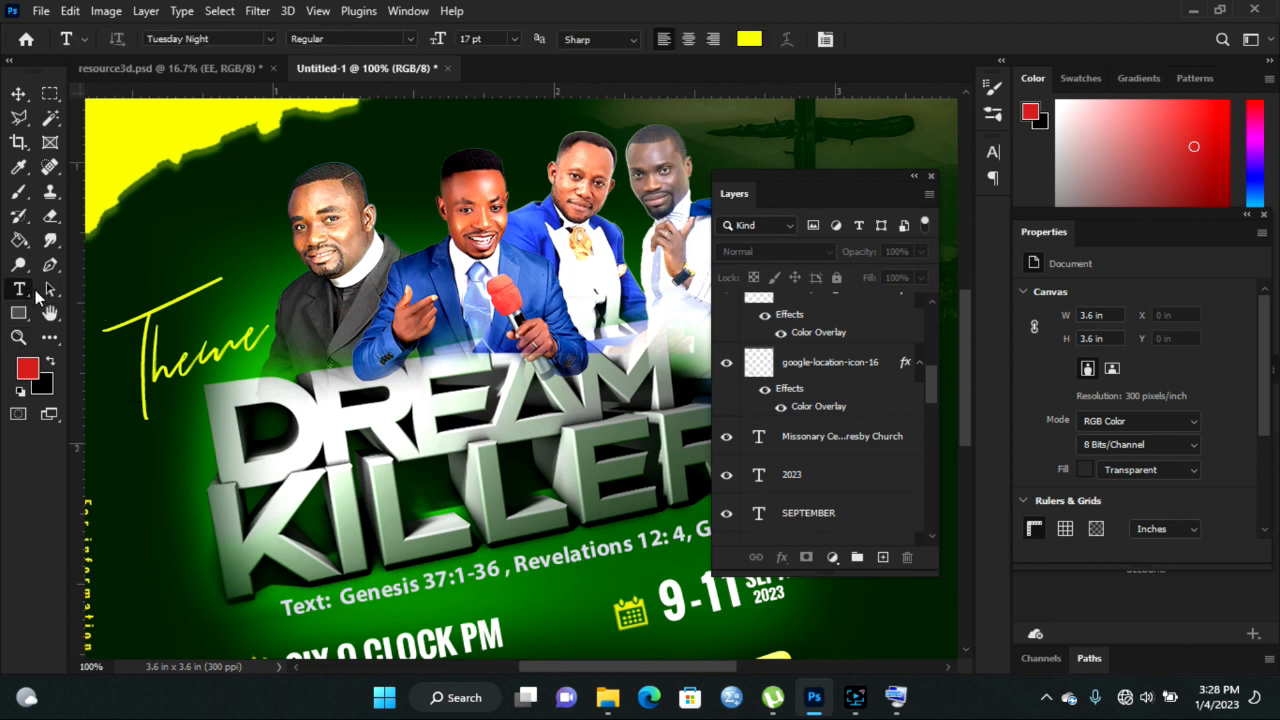
left_click(305, 340)
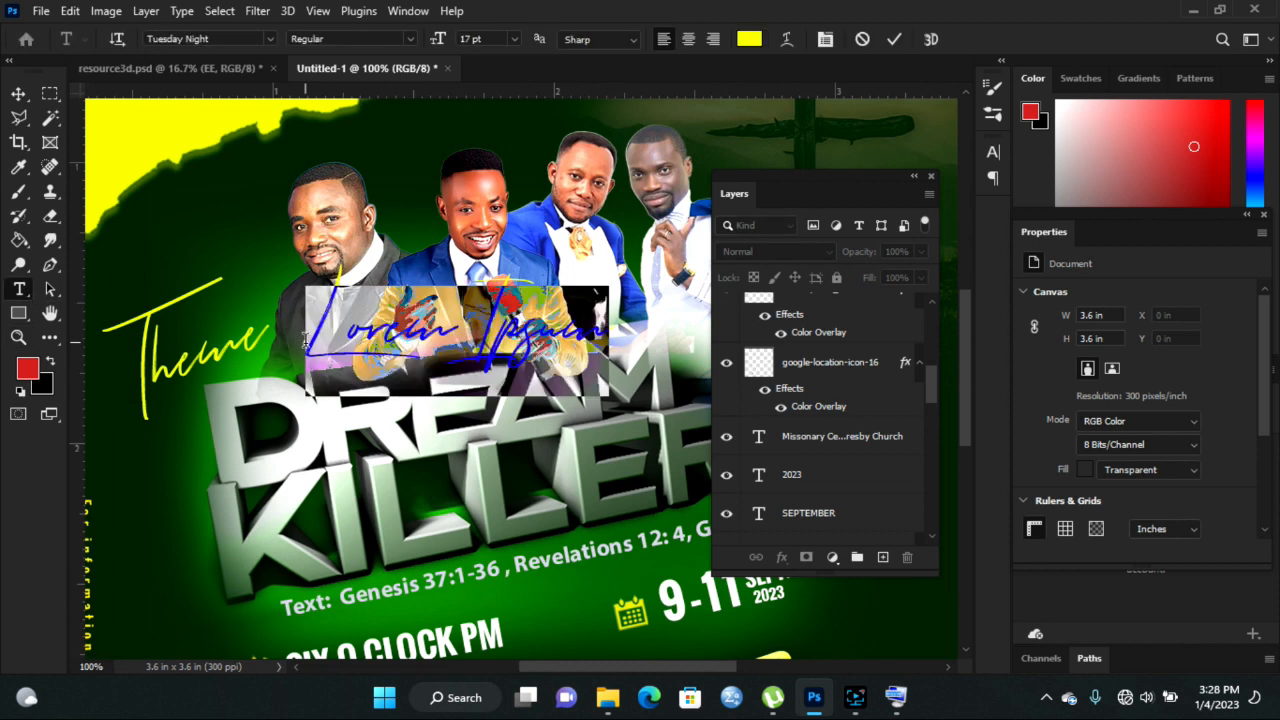
left_click_drag(337, 351, 467, 339)
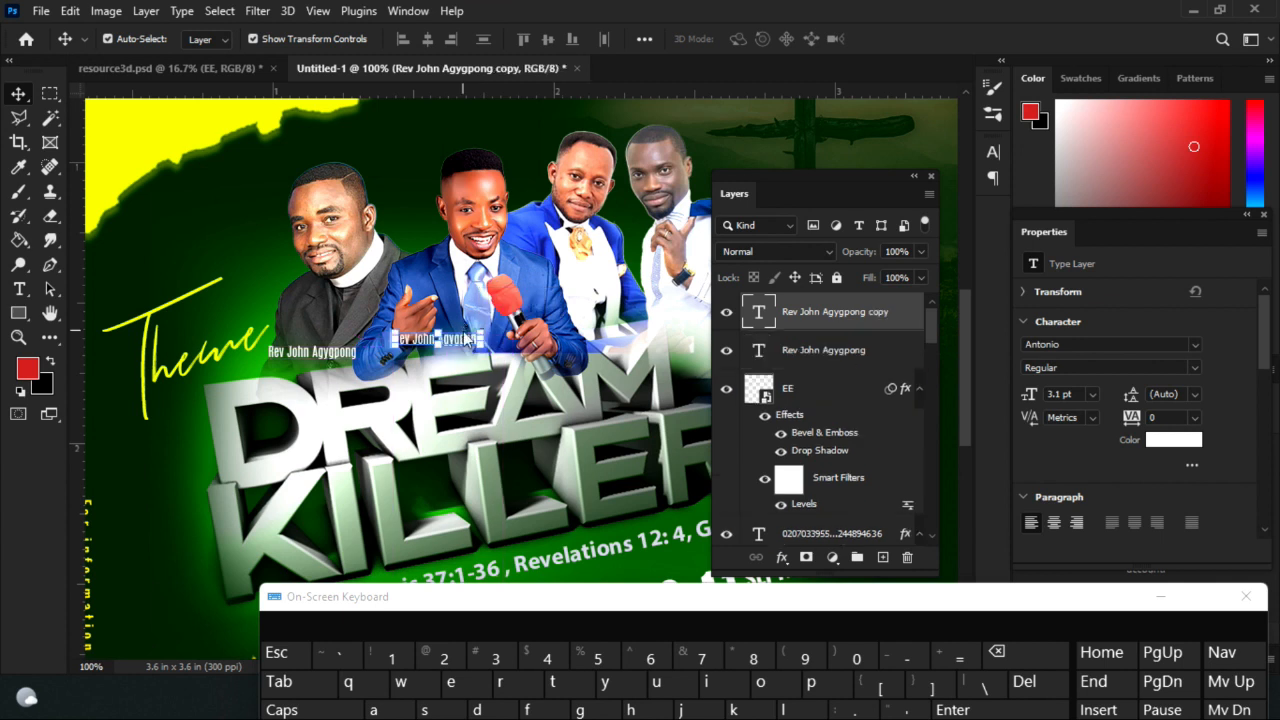
left_click(17, 289)
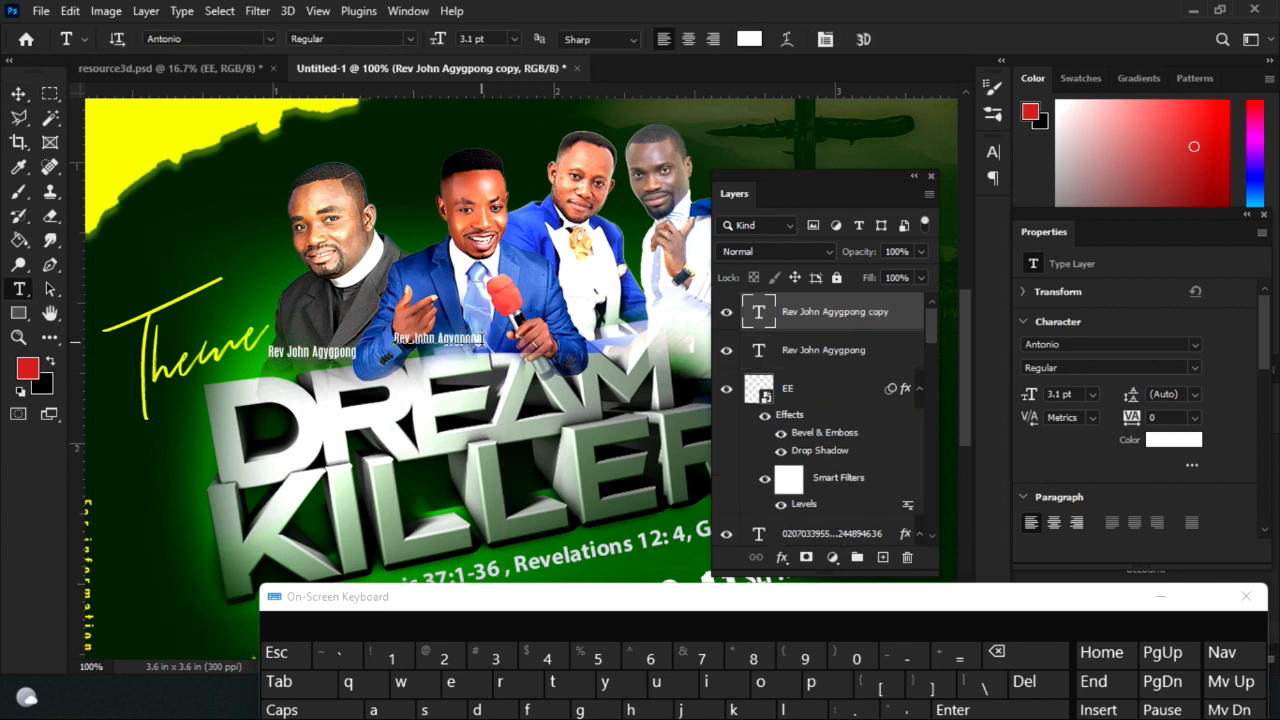
left_click(480, 338)
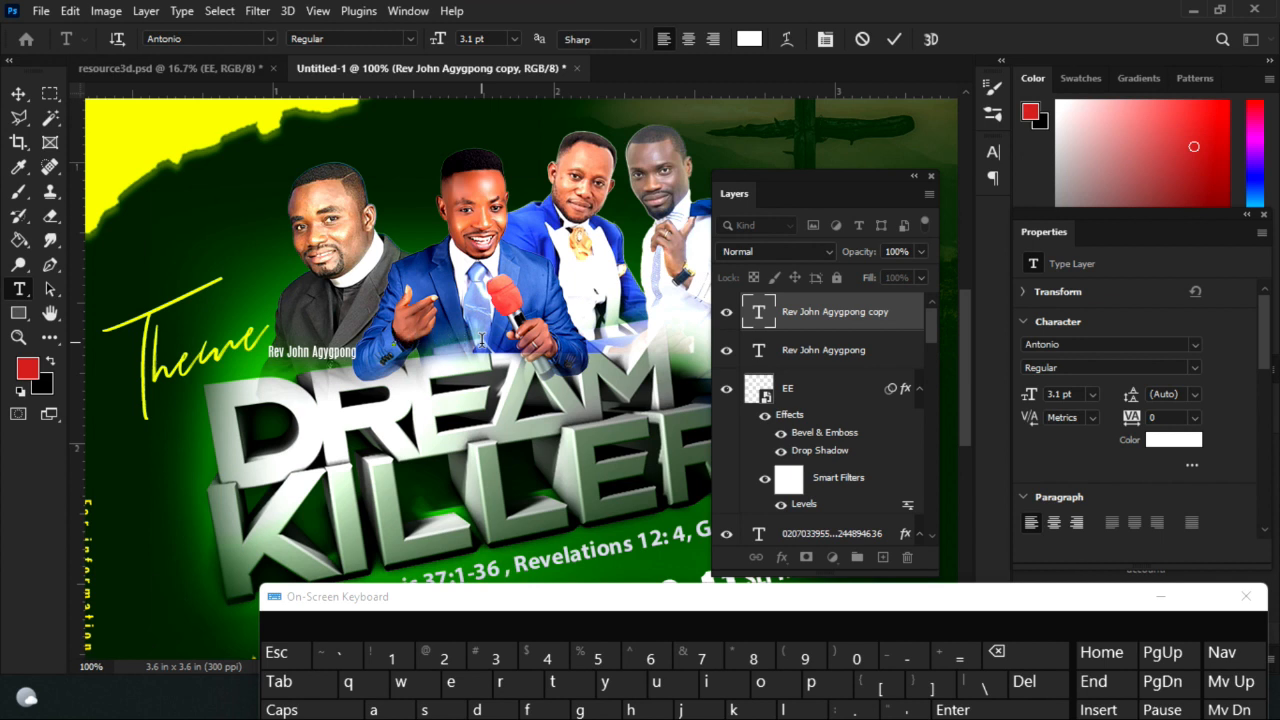
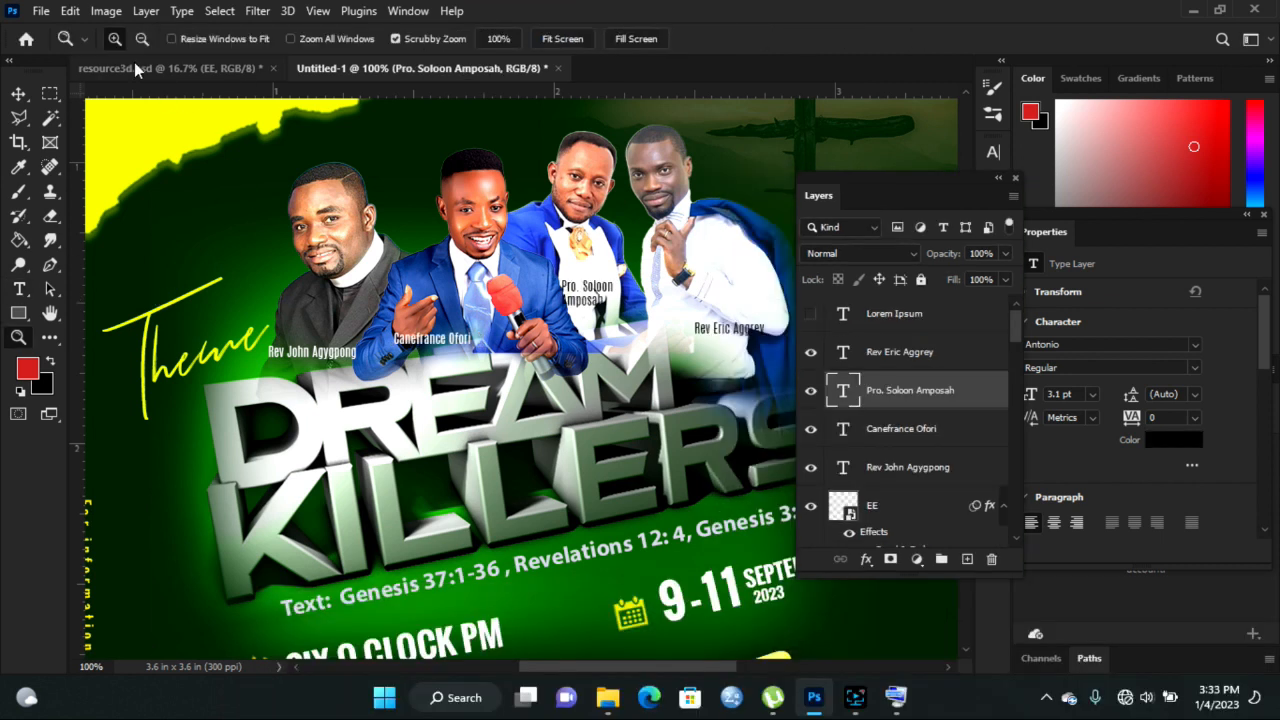
- Zoom out to view the full flyer and return to the Move tool
left_click(142, 38)
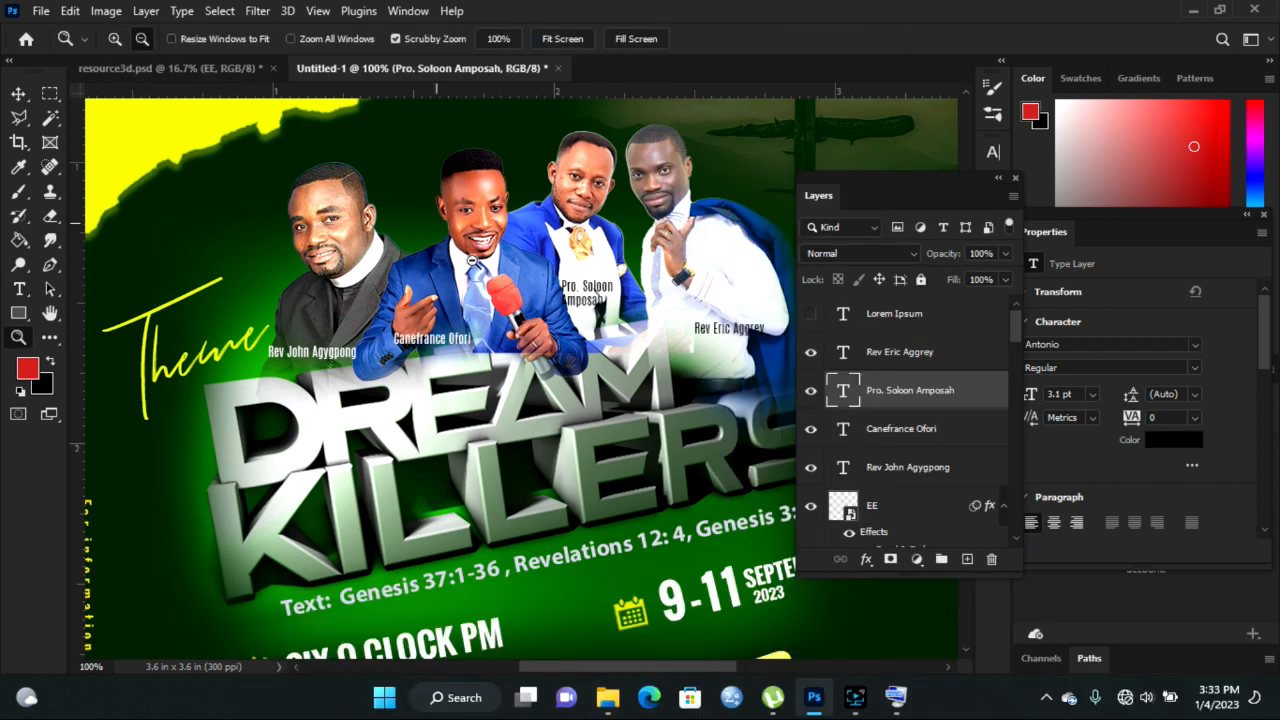
left_click(536, 360)
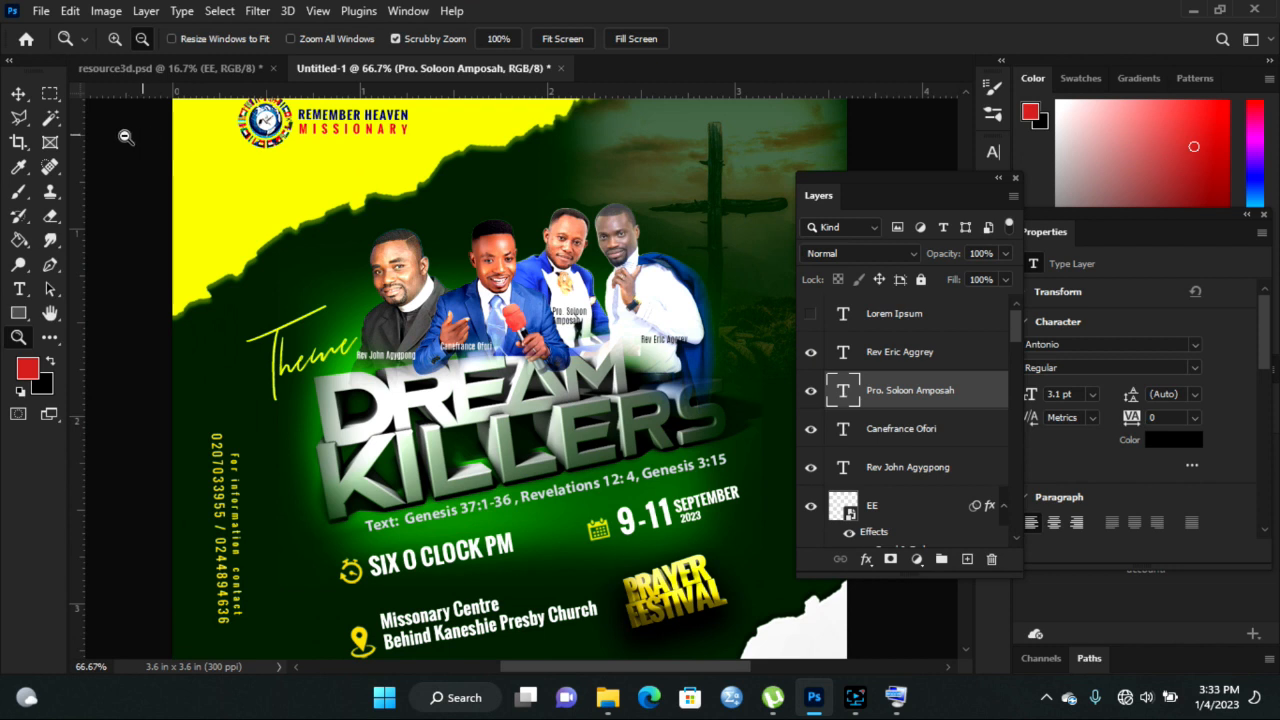
left_click(18, 93)
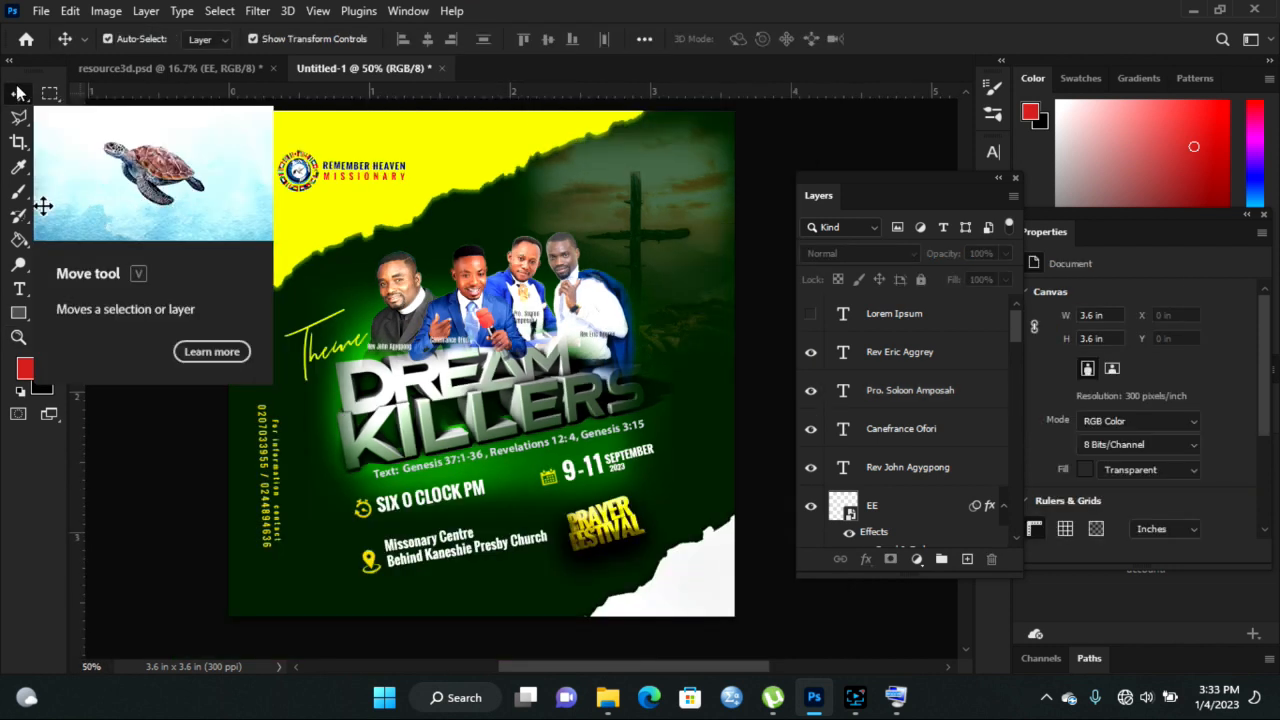